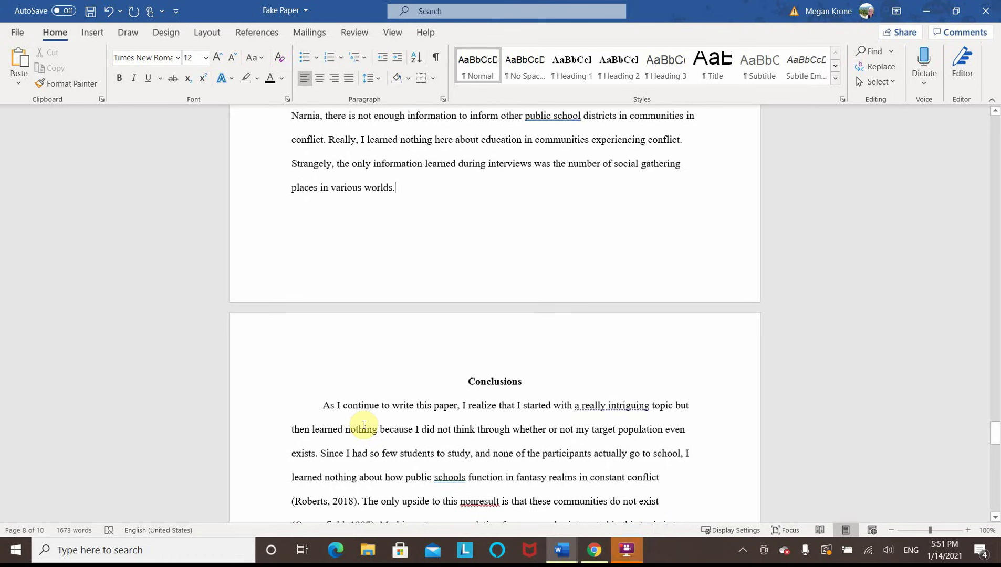
# Add the citation '(see Table 1)' before the period after 'worlds' in the Not Enough Information paragraph
pyautogui.click(364, 425)
pyautogui.scroll(1, 375, 380)
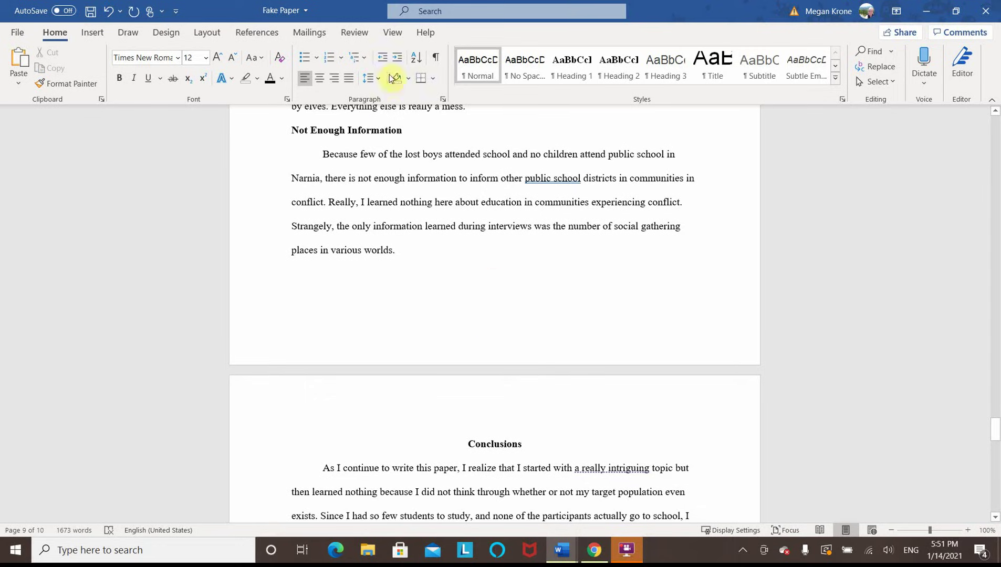
pyautogui.click(394, 250)
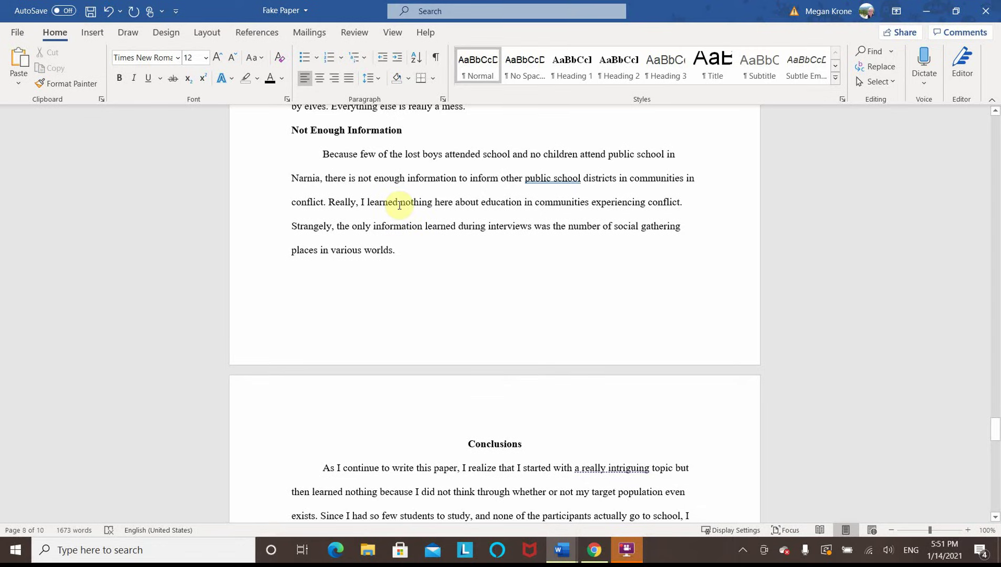
pyautogui.write('(see Table')
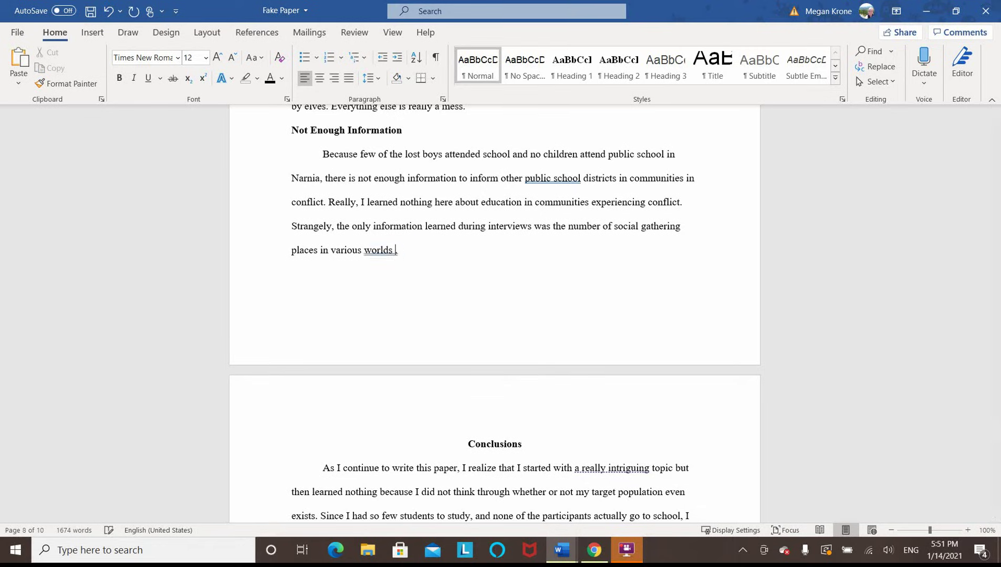
pyautogui.write(' 1)')
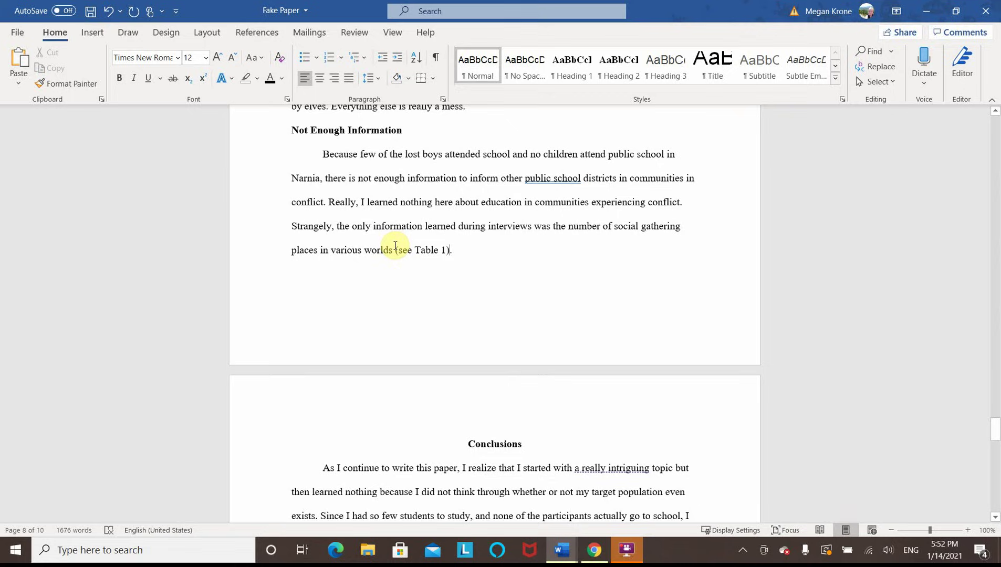
pyautogui.click(445, 258)
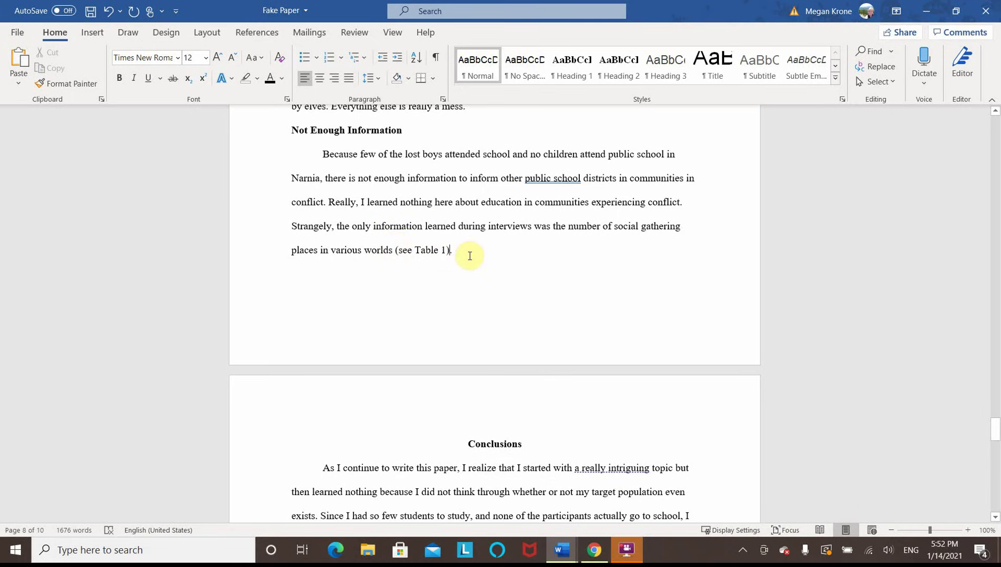
pyautogui.click(468, 251)
pyautogui.click(321, 197)
pyautogui.write('(see Table 1)')
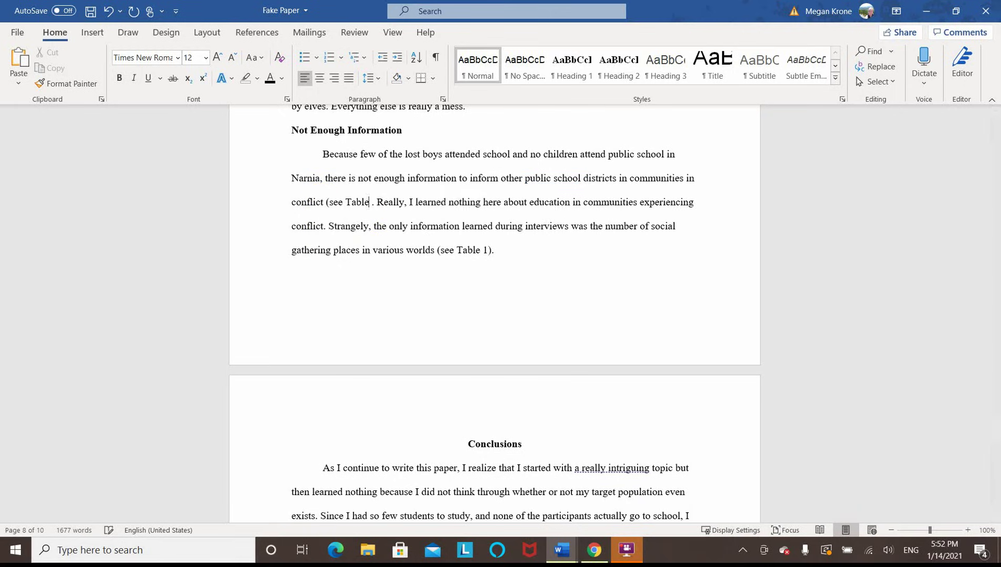
pyautogui.press('Right')
pyautogui.press('Right')
pyautogui.hotkey('ctrl', 'Return')
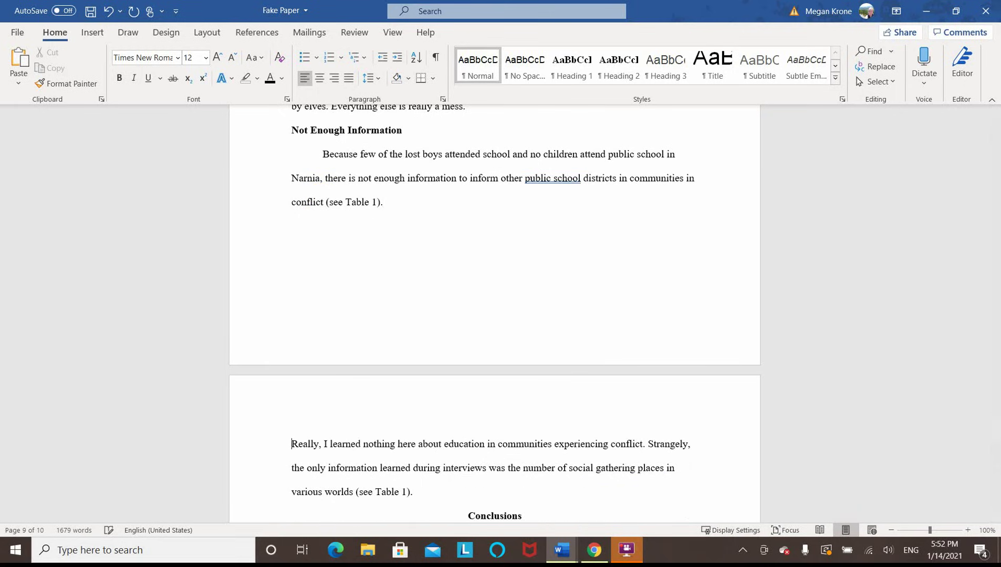
pyautogui.click(109, 12)
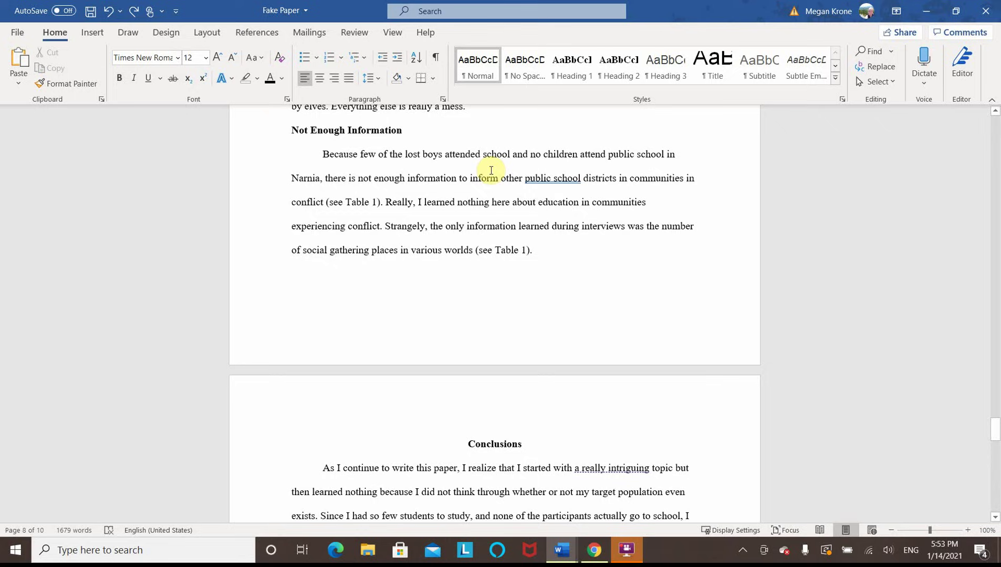
pyautogui.press('BackSpace')
pyautogui.press('BackSpace')
pyautogui.press('BackSpace')
pyautogui.press('BackSpace')
pyautogui.press('BackSpace')
pyautogui.press('BackSpace')
pyautogui.press('BackSpace')
pyautogui.press('BackSpace')
pyautogui.press('BackSpace')
pyautogui.press('BackSpace')
pyautogui.press('BackSpace')
pyautogui.press('BackSpace')
pyautogui.press('BackSpace')
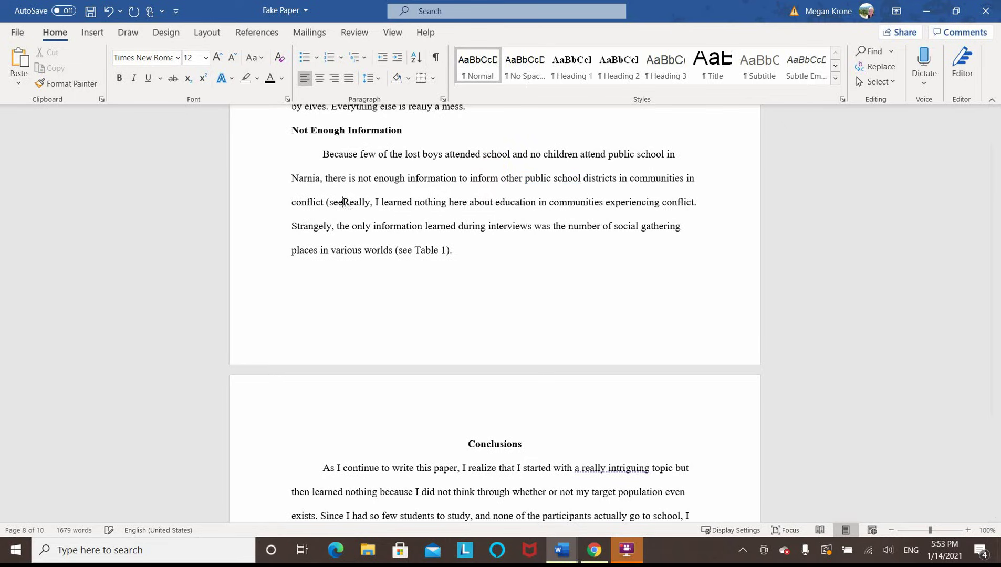
pyautogui.press('BackSpace')
pyautogui.press('BackSpace')
pyautogui.write('.')
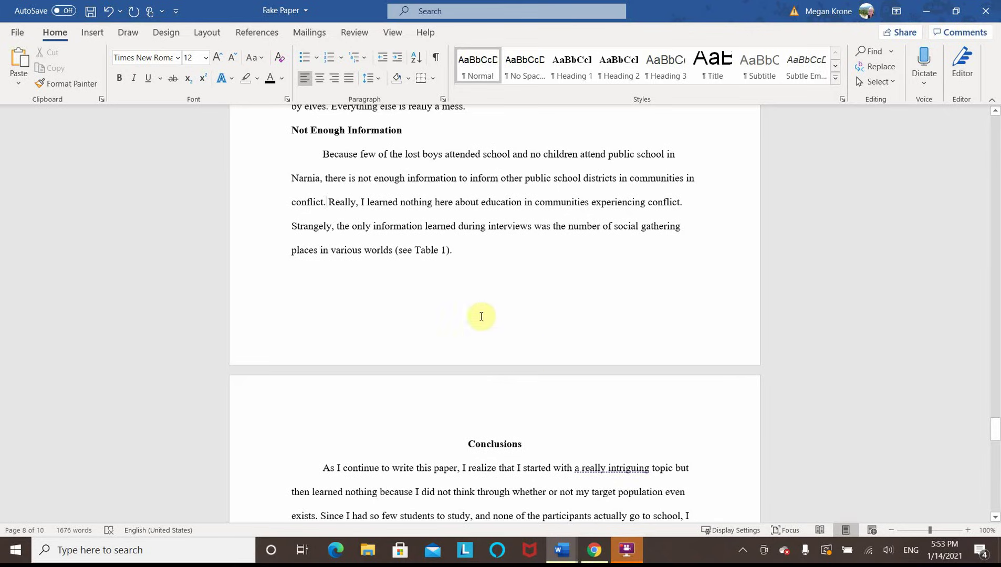
# Type 'Table 1' and 'Gathering Places by World' on separate lines beneath the paragraph
pyautogui.click(459, 248)
pyautogui.press('Return')
pyautogui.press('BackSpace')
pyautogui.write('Table 1')
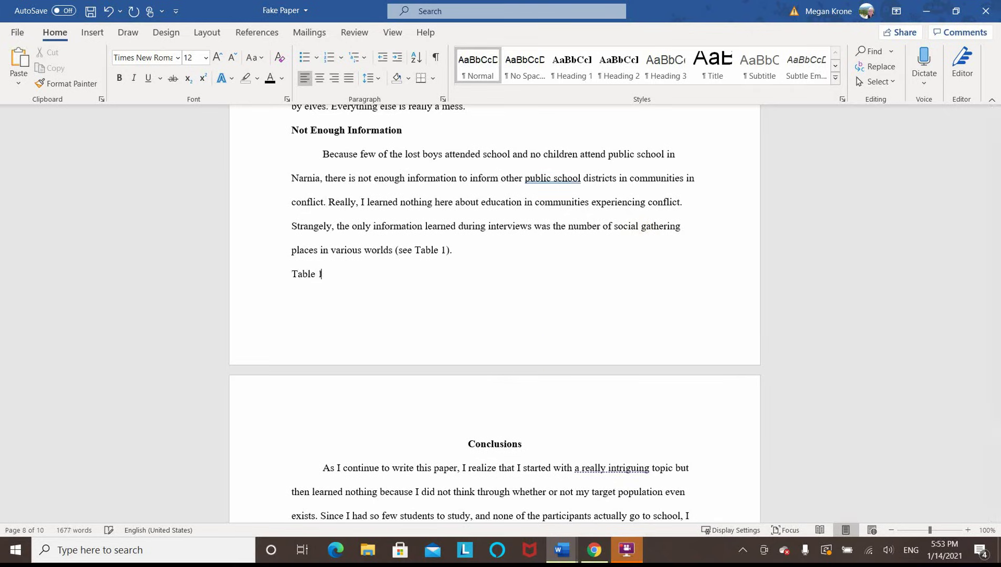
pyautogui.hotkey('ctrl', 'Return')
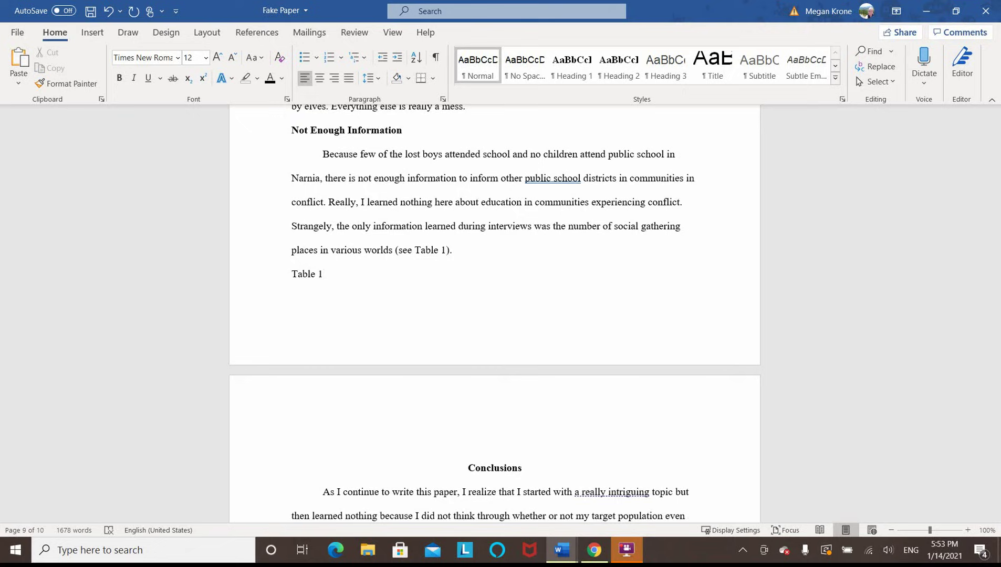
pyautogui.write('Gatherine')
pyautogui.press('BackSpace')
pyautogui.press('BackSpace')
pyautogui.write('g Places by')
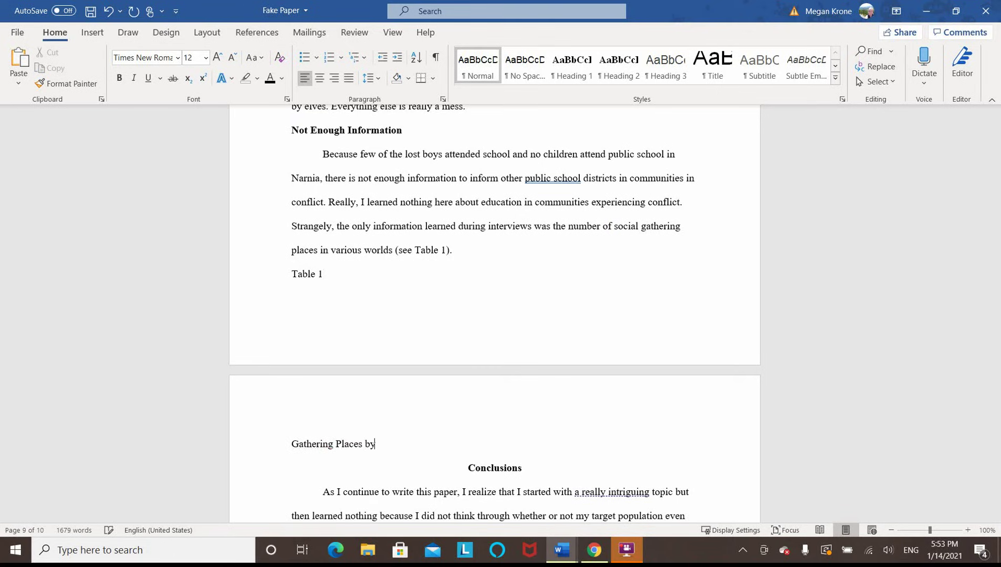
pyautogui.write(' World')
pyautogui.press('Return')
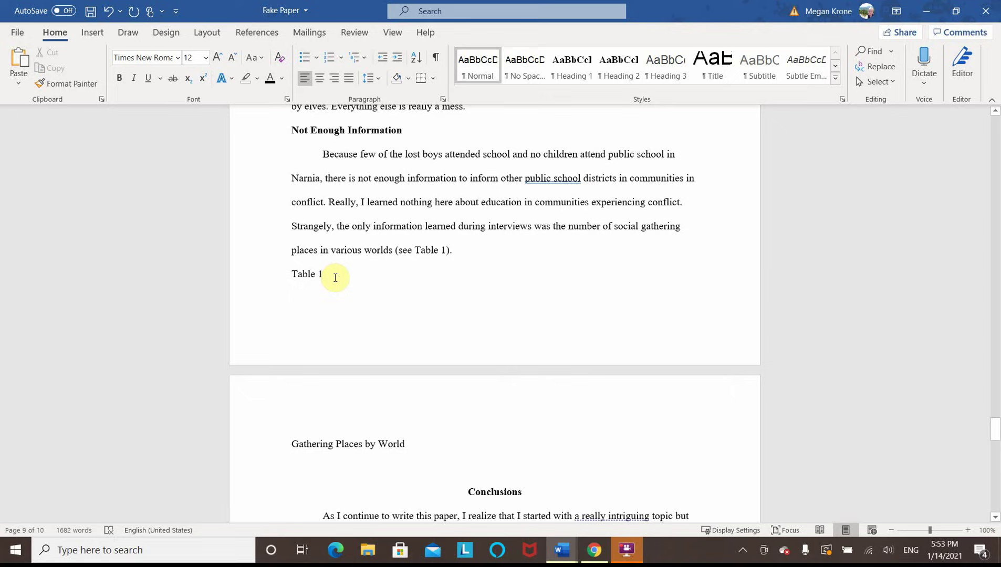
# Make the Table 1 label bold and the Gathering Places by World title bold italic
pyautogui.click(288, 270)
pyautogui.click(120, 78)
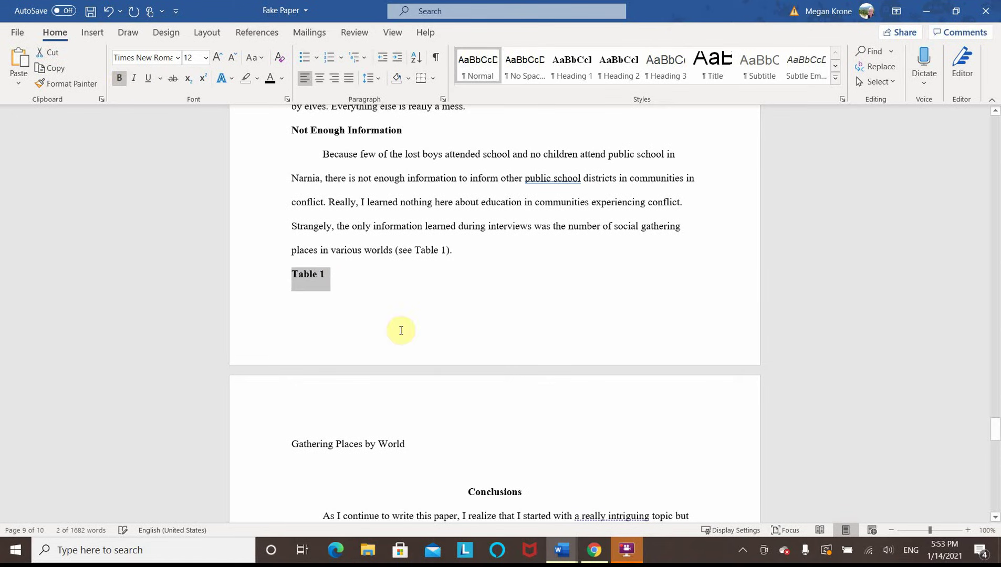
pyautogui.moveTo(404, 447); pyautogui.dragTo(290, 444)
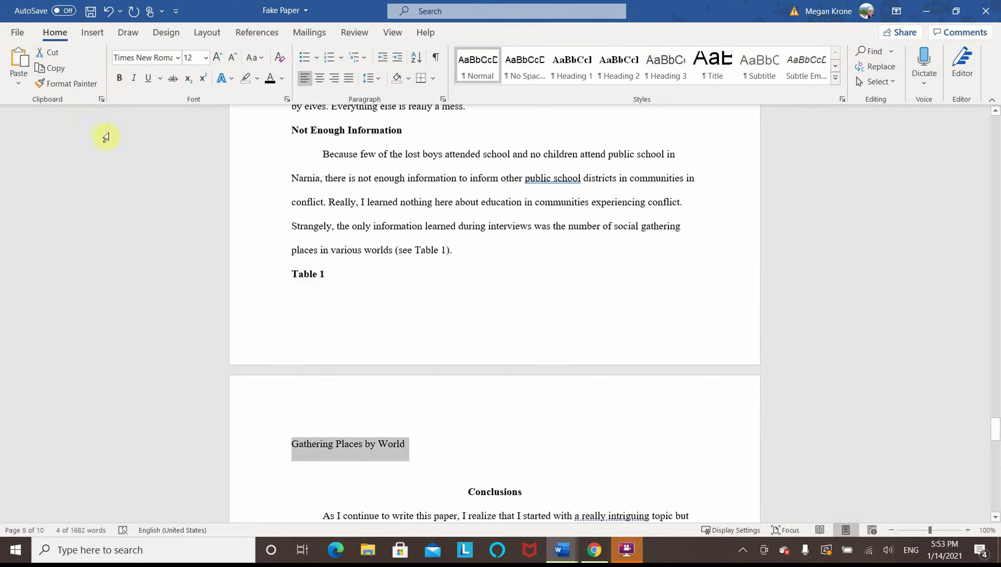
pyautogui.click(120, 78)
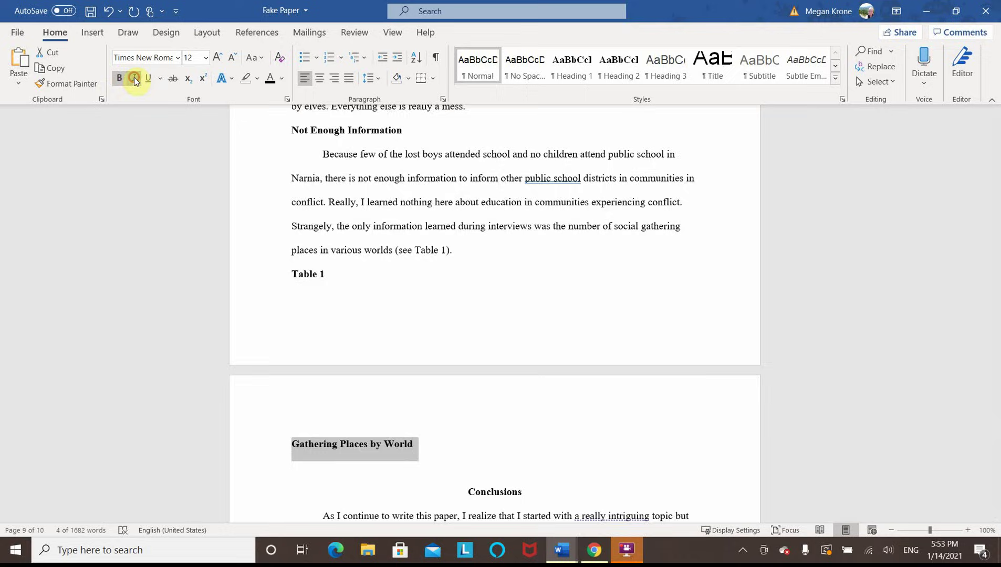
pyautogui.click(134, 77)
pyautogui.scroll(-3, 484, 397)
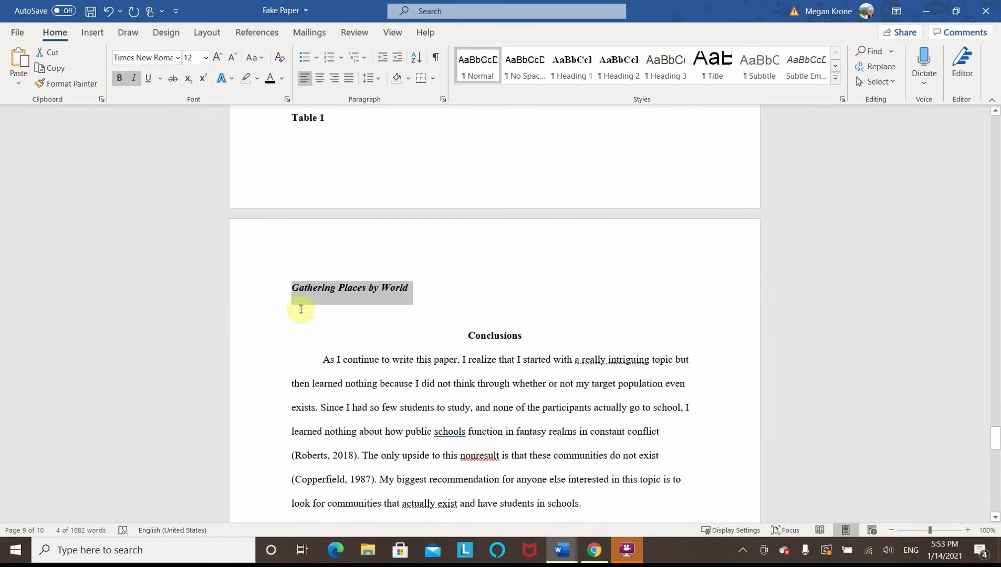
pyautogui.click(310, 310)
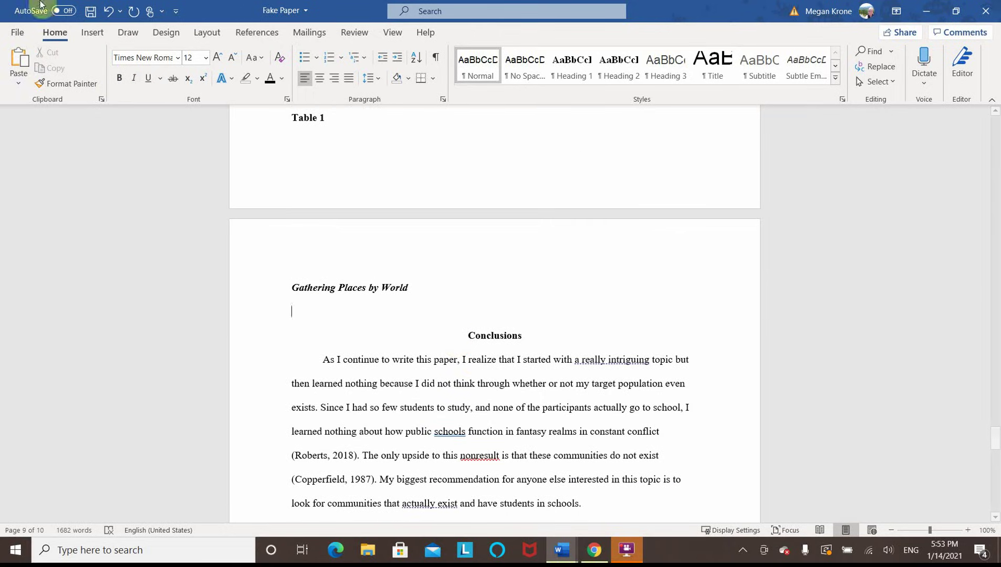
# Insert a 5x5 table below the Gathering Places by World title
pyautogui.click(98, 34)
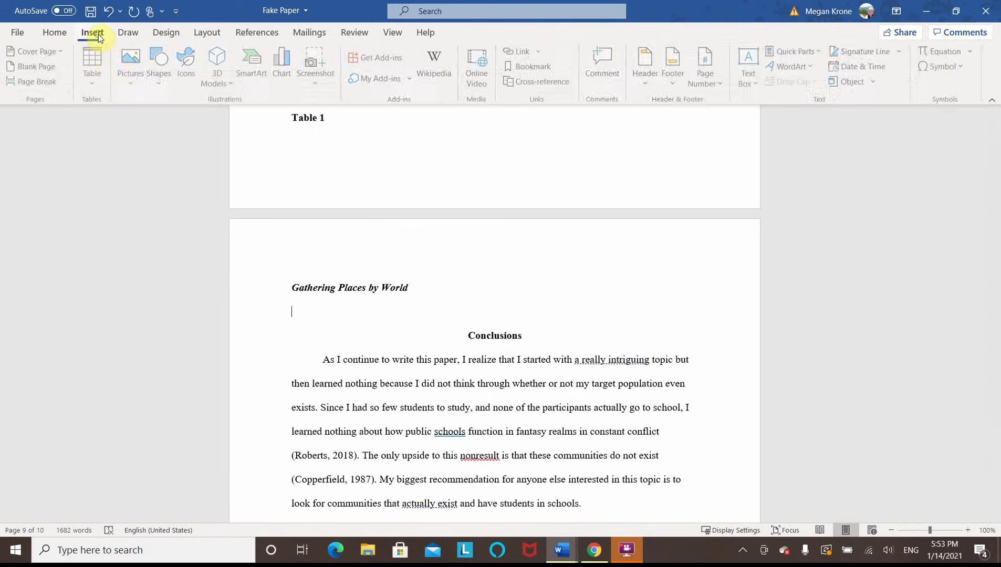
pyautogui.click(91, 85)
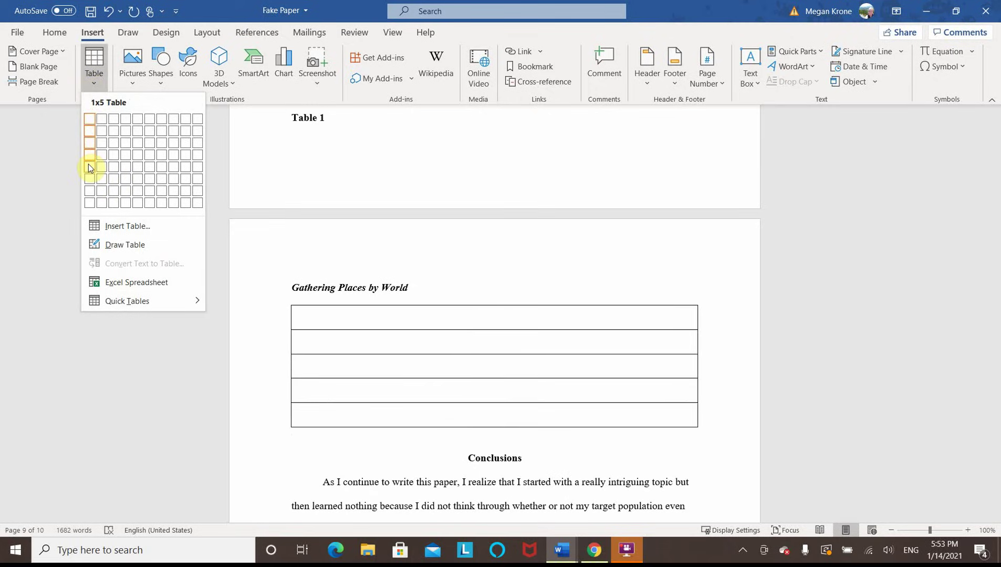
pyautogui.click(142, 166)
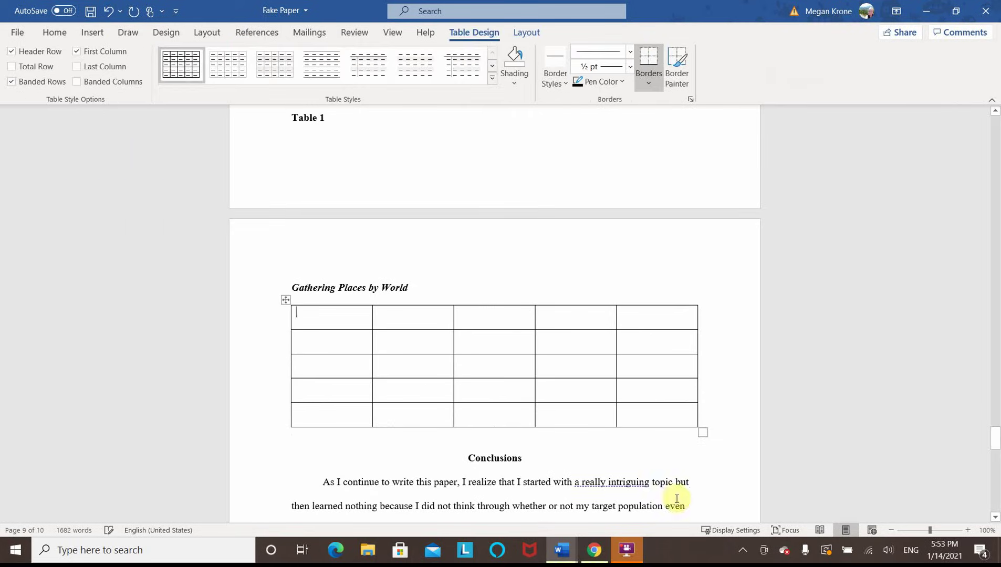
# Browse the bottom-left cell's insert and delete options, then dismiss them keeping the table
pyautogui.click(386, 413)
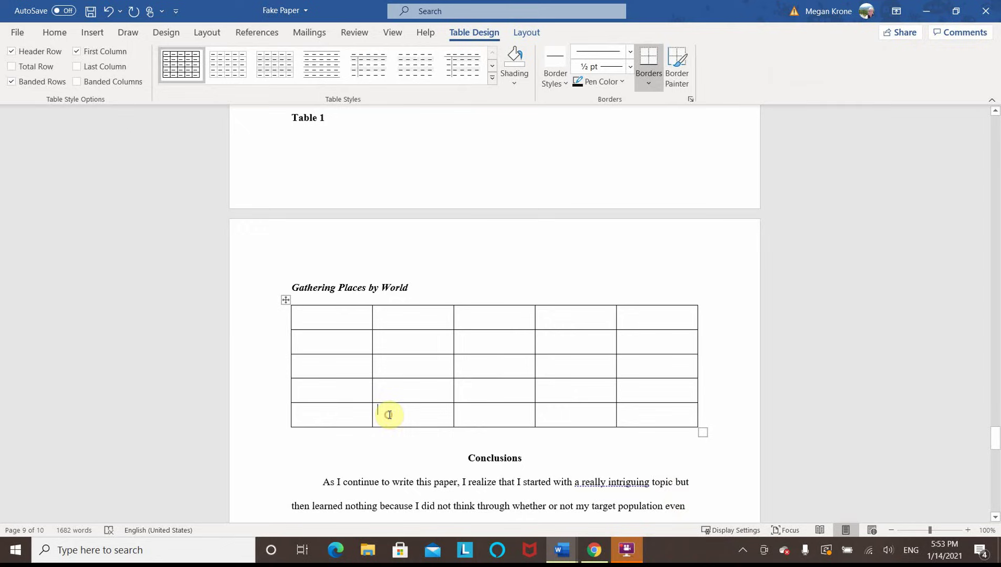
pyautogui.click(655, 413)
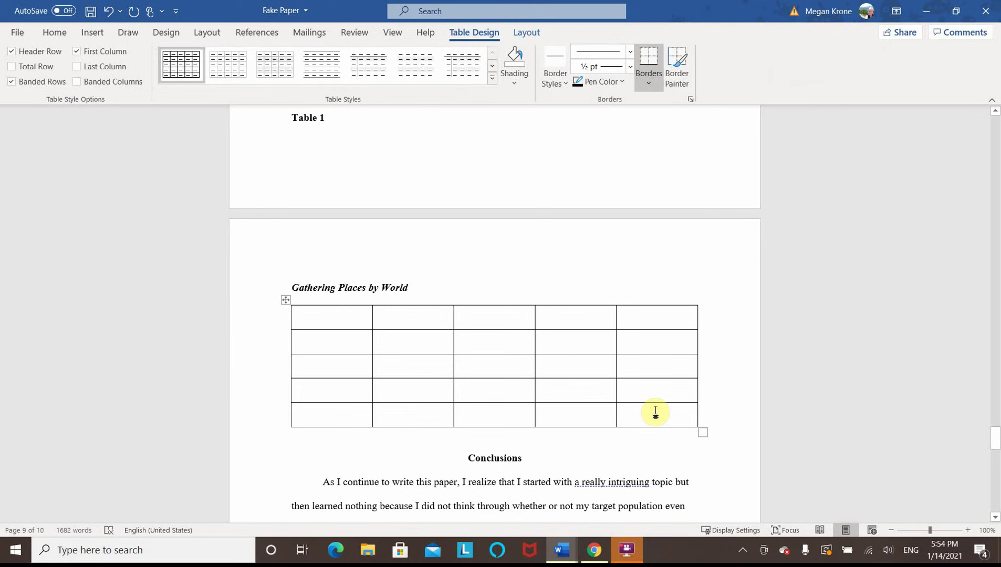
pyautogui.click(314, 412)
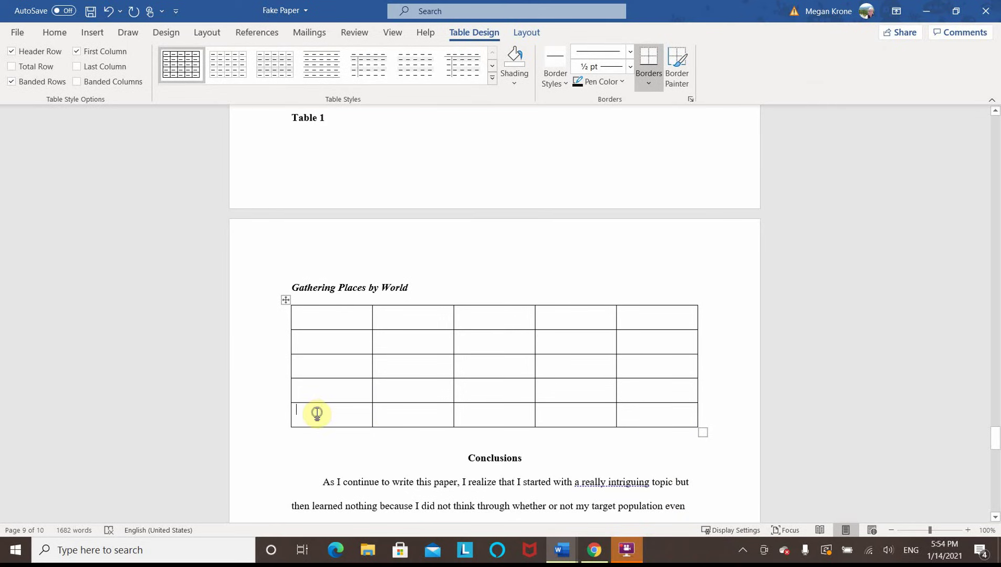
pyautogui.rightClick(318, 413)
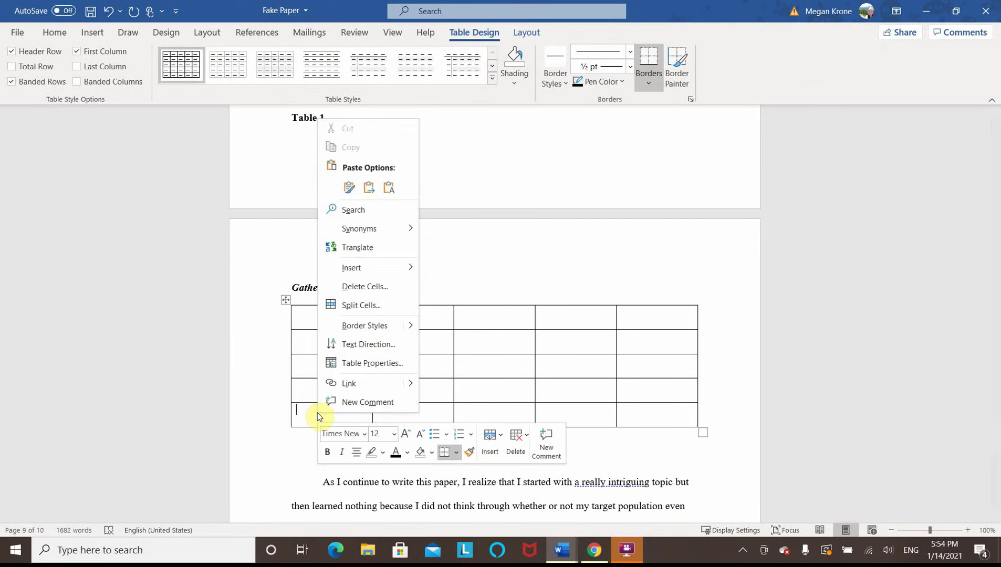
pyautogui.click(494, 445)
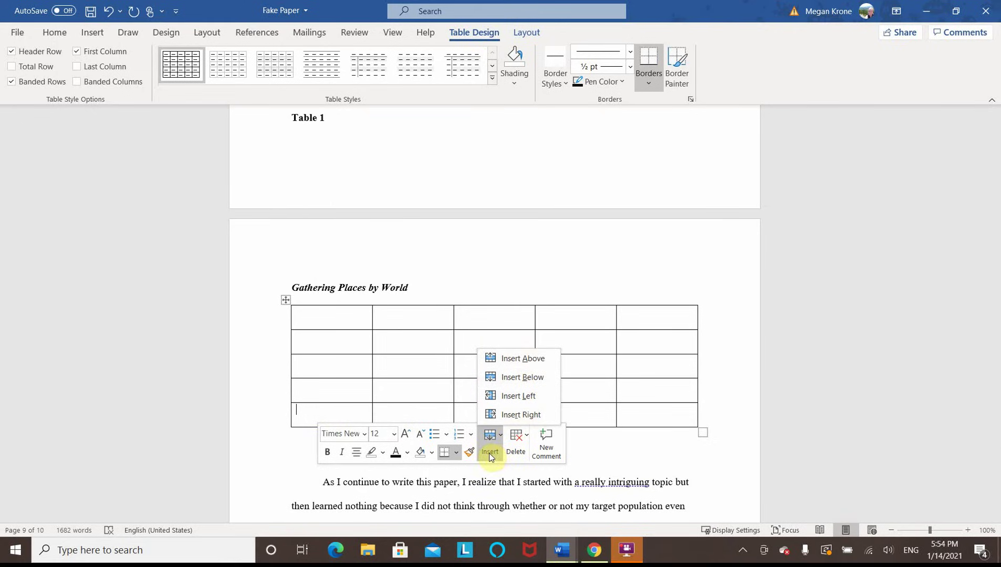
pyautogui.click(517, 447)
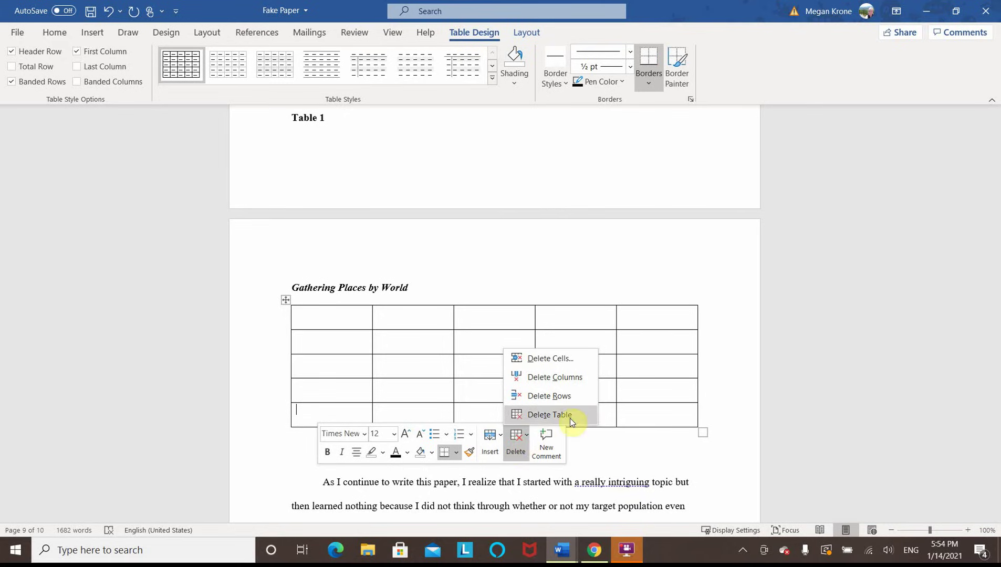
pyautogui.click(365, 361)
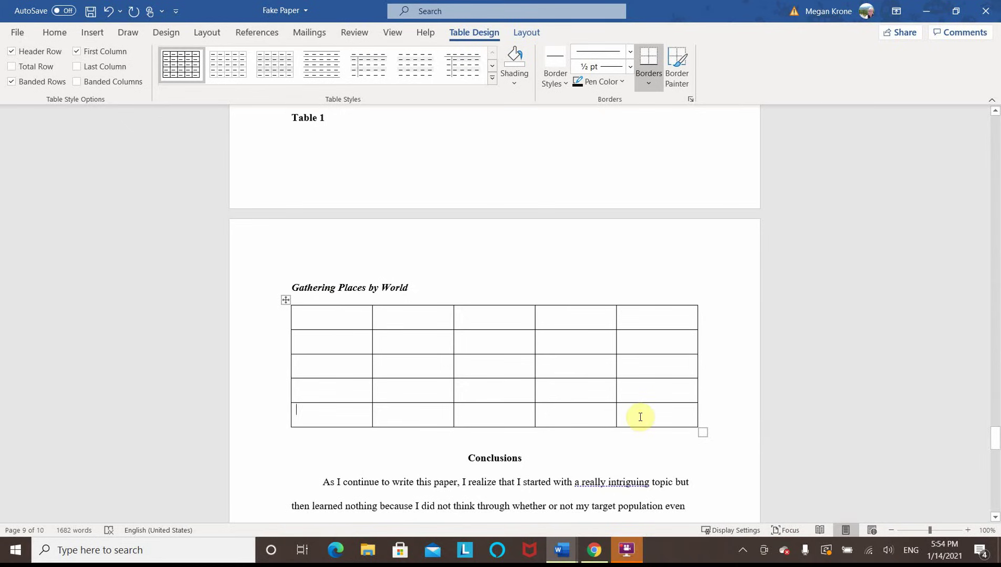
# Select the whole table and set its line spacing to Single in the Paragraph dialog
pyautogui.moveTo(641, 417); pyautogui.dragTo(326, 314)
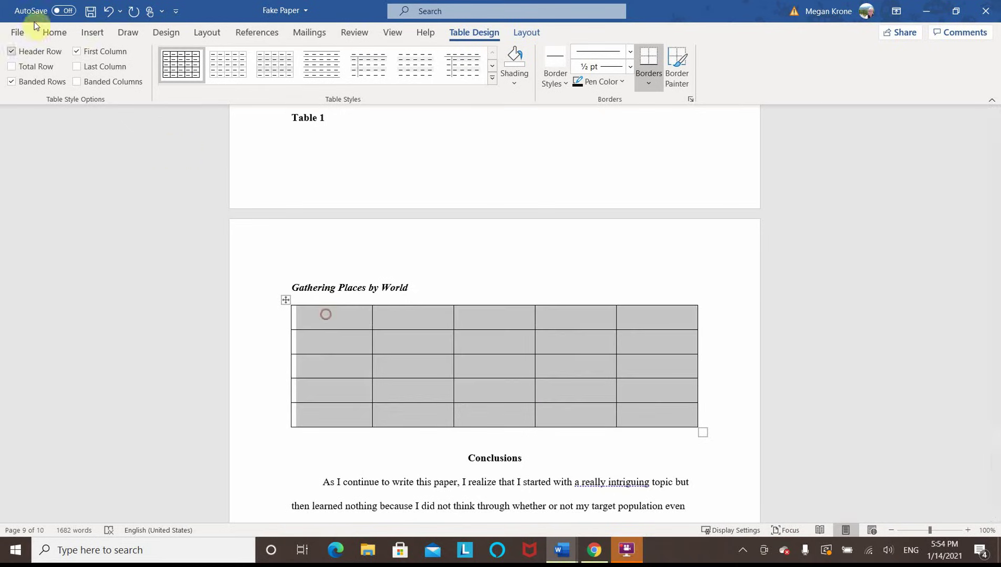
pyautogui.click(53, 32)
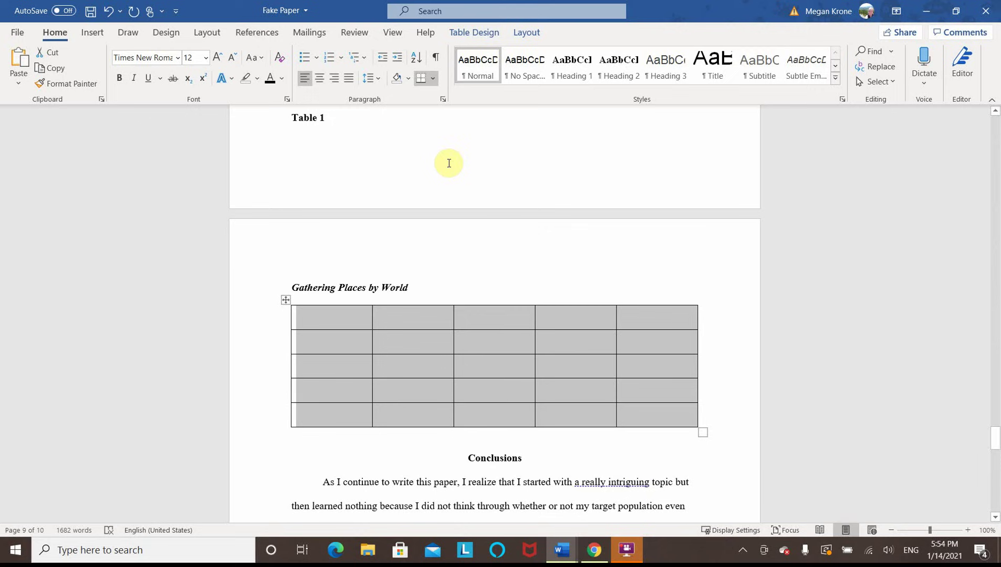
pyautogui.click(443, 100)
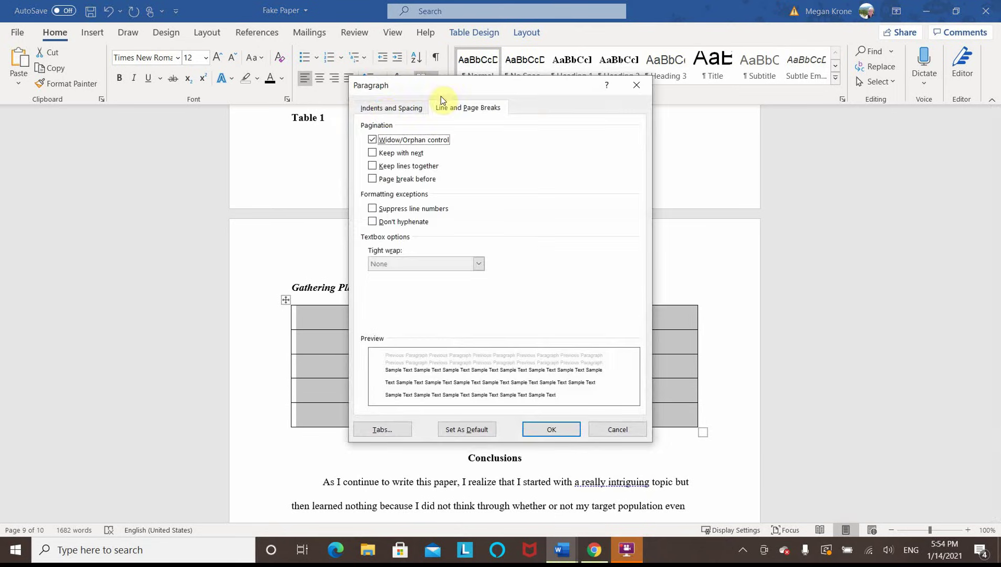
pyautogui.click(384, 107)
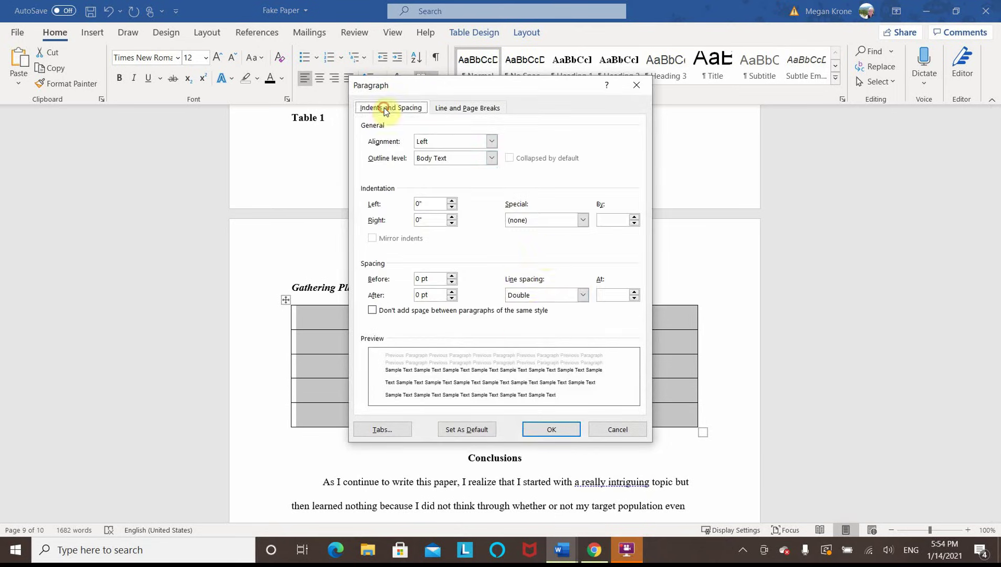
pyautogui.click(546, 295)
pyautogui.click(530, 307)
pyautogui.click(557, 429)
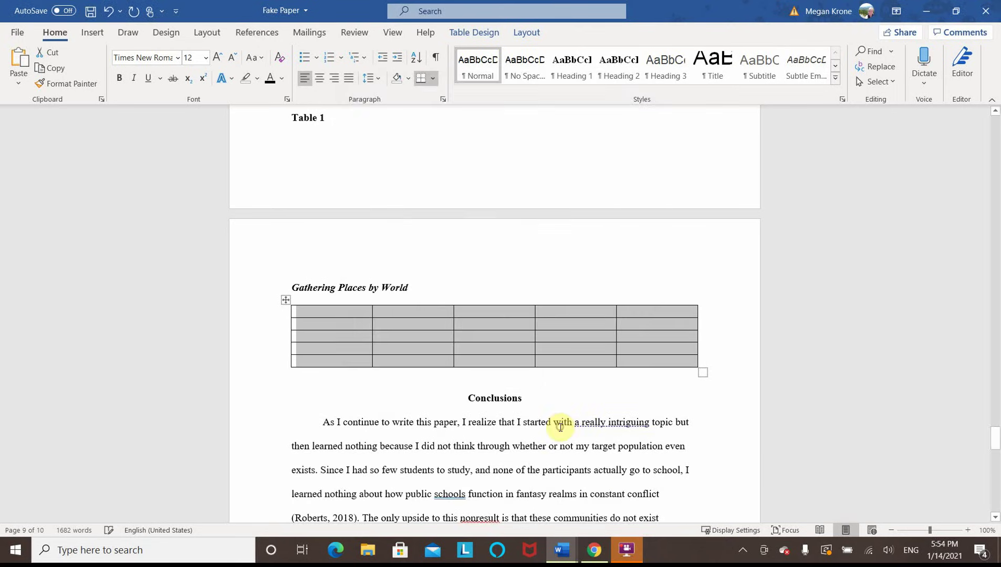
# Confirm 1.0 line spacing and set the table's spacing after paragraphs to 0 pt
pyautogui.click(380, 80)
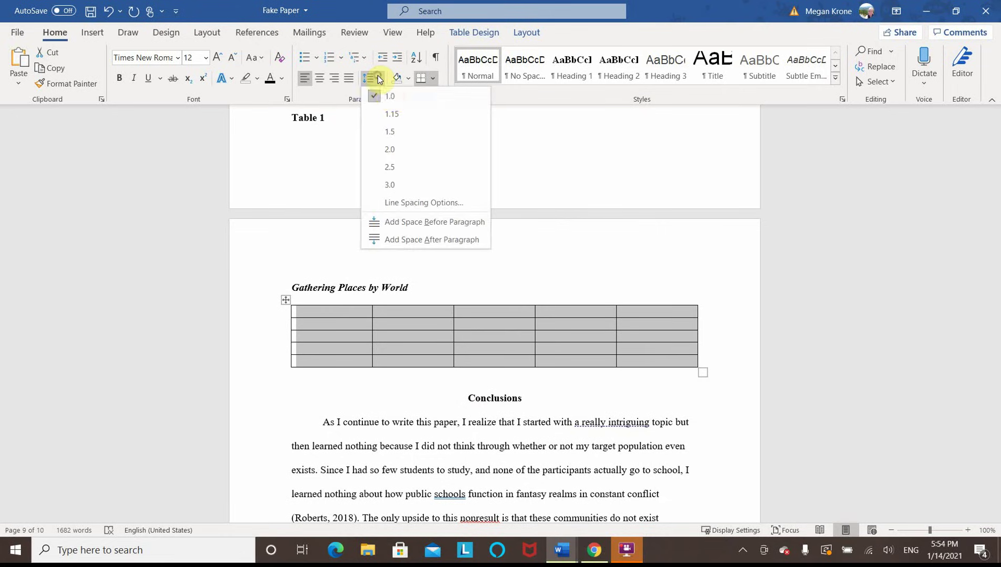
pyautogui.click(390, 97)
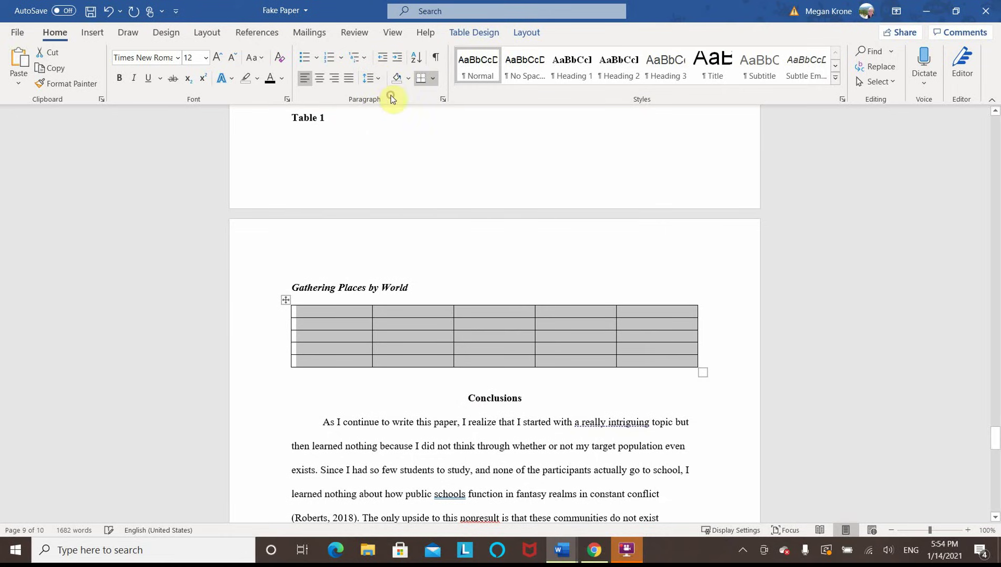
pyautogui.click(443, 99)
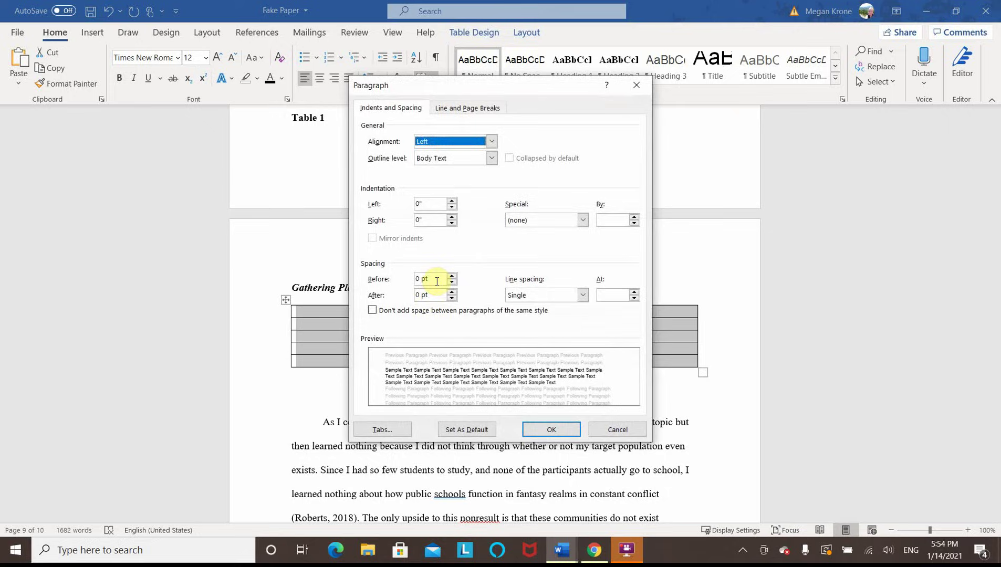
pyautogui.click(452, 293)
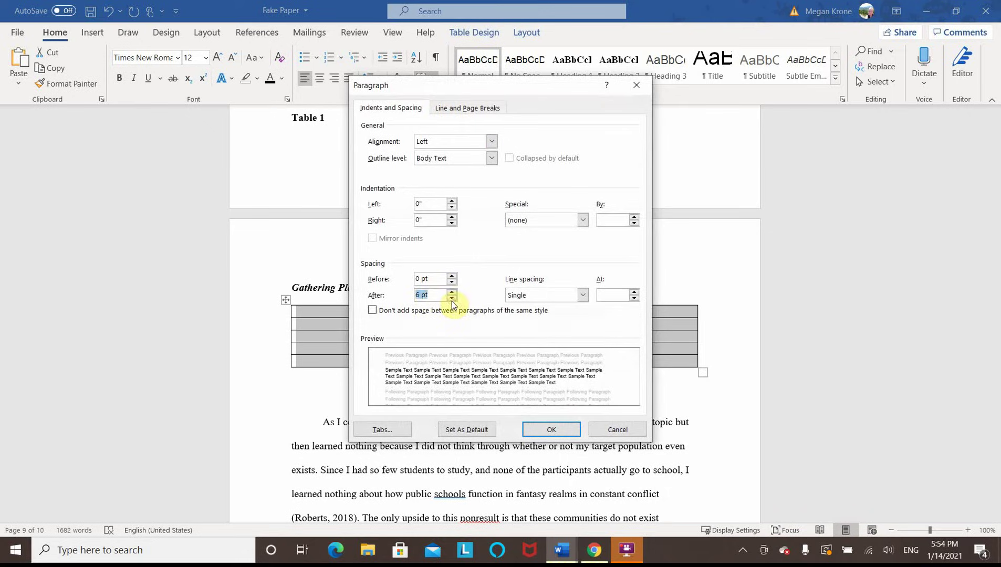
pyautogui.click(451, 298)
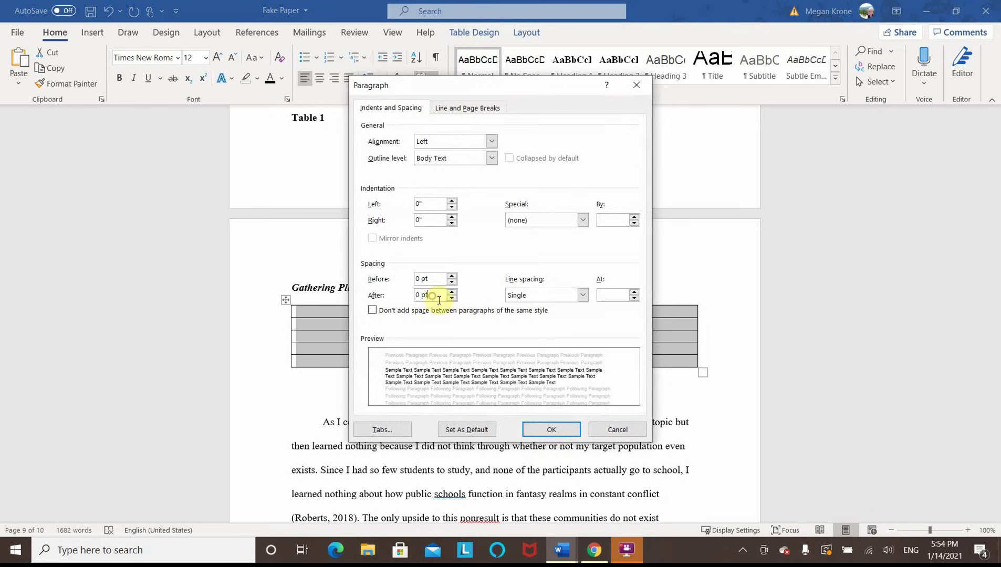
pyautogui.click(552, 430)
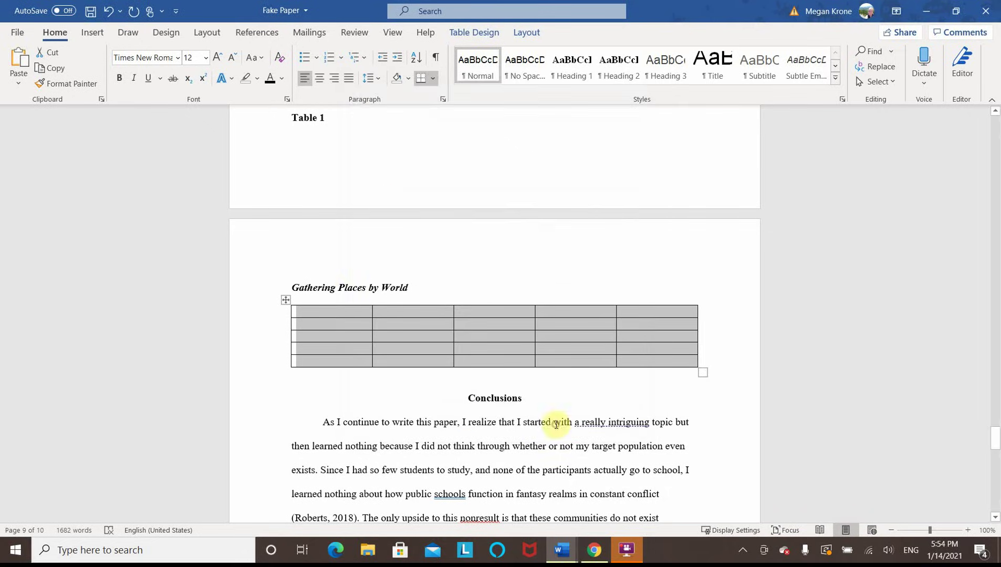
pyautogui.click(324, 315)
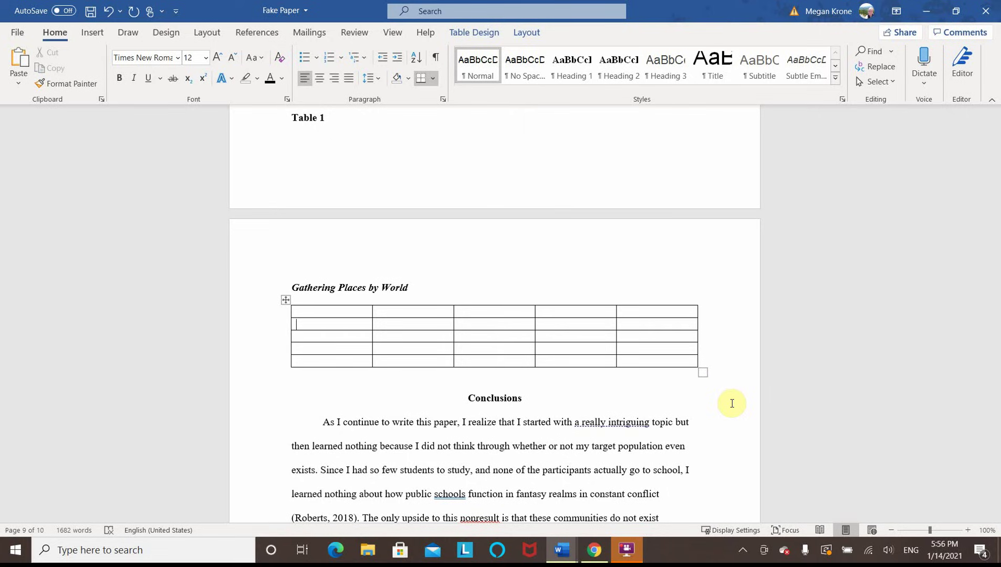
# Type the first row label 'Hogmeade' into the second row's first cell
pyautogui.write('Hogmeade')
# Correct the label to Hogsmeade and add the Narnia, Neverland and Total row labels
pyautogui.press('Left')
pyautogui.press('Left')
pyautogui.press('Left')
pyautogui.press('Left')
pyautogui.press('Left')
pyautogui.write('s')
pyautogui.press('Down')
pyautogui.write('NarniaNever')
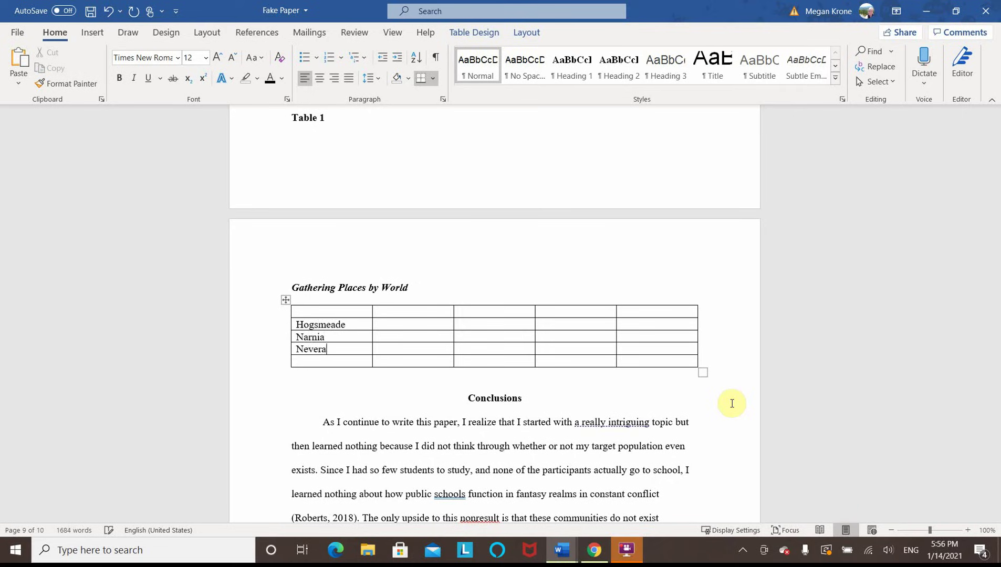
pyautogui.write('land')
pyautogui.press('Down')
pyautogui.write('Total')
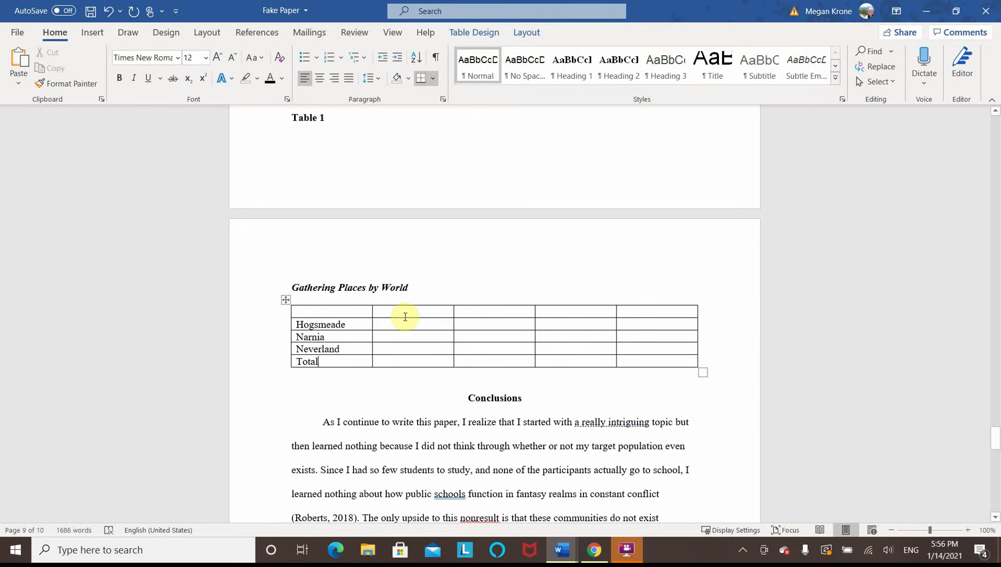
# Enter the headers Pubs, Restaurants, Shoppes and Creepy Spots, fixing the 'Sports' typo
pyautogui.click(406, 312)
pyautogui.write('Pu')
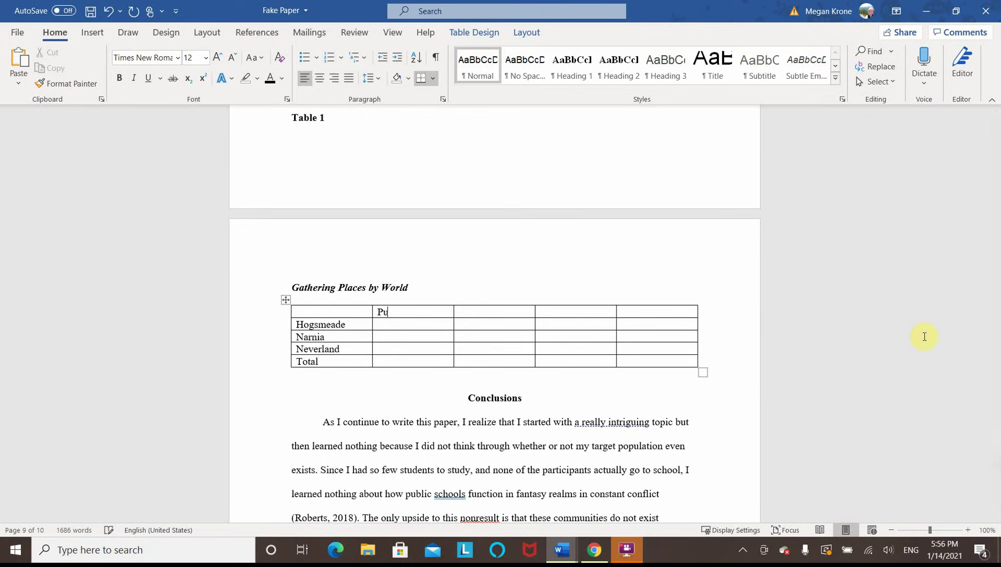
pyautogui.write('bs\tRestaurants')
pyautogui.press('Tab')
pyautogui.write('Shoppes')
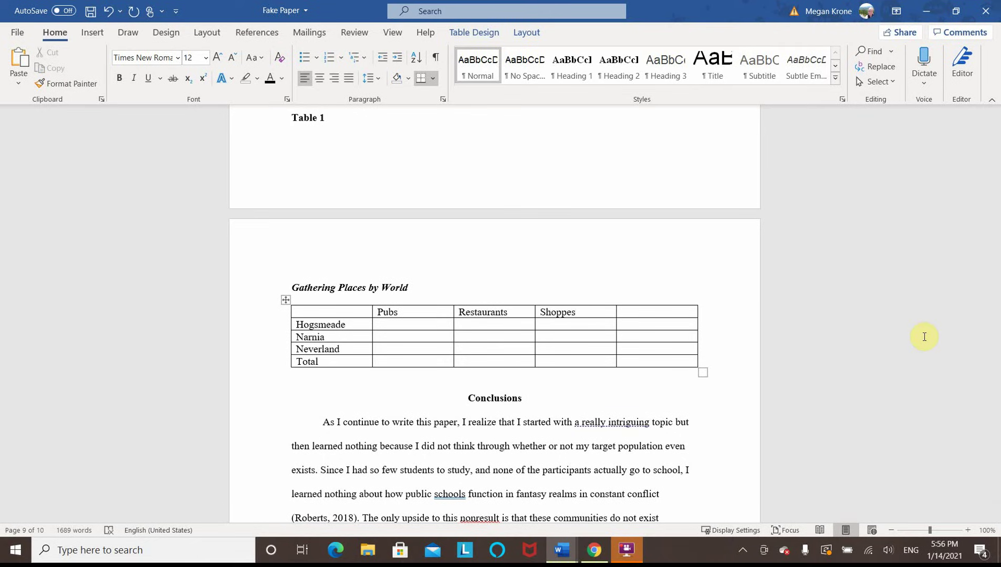
pyautogui.press('Tab')
pyautogui.write('Creepy Sports')
pyautogui.press('Left')
pyautogui.press('Left')
pyautogui.press('BackSpace')
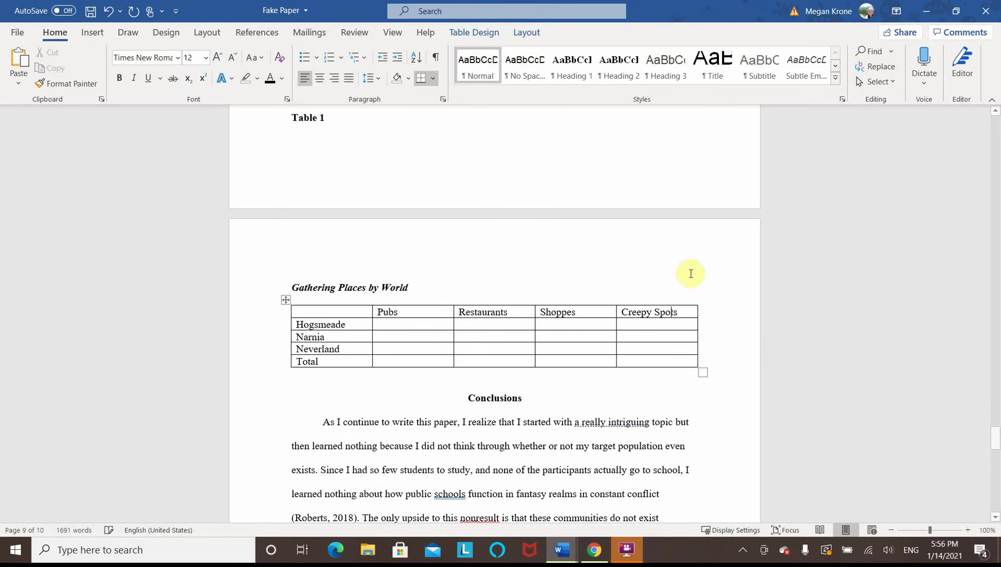
# Enter the Pubs counts 2, 0, 1 and the zero Restaurants counts
pyautogui.click(389, 322)
pyautogui.write('2')
pyautogui.press('Down')
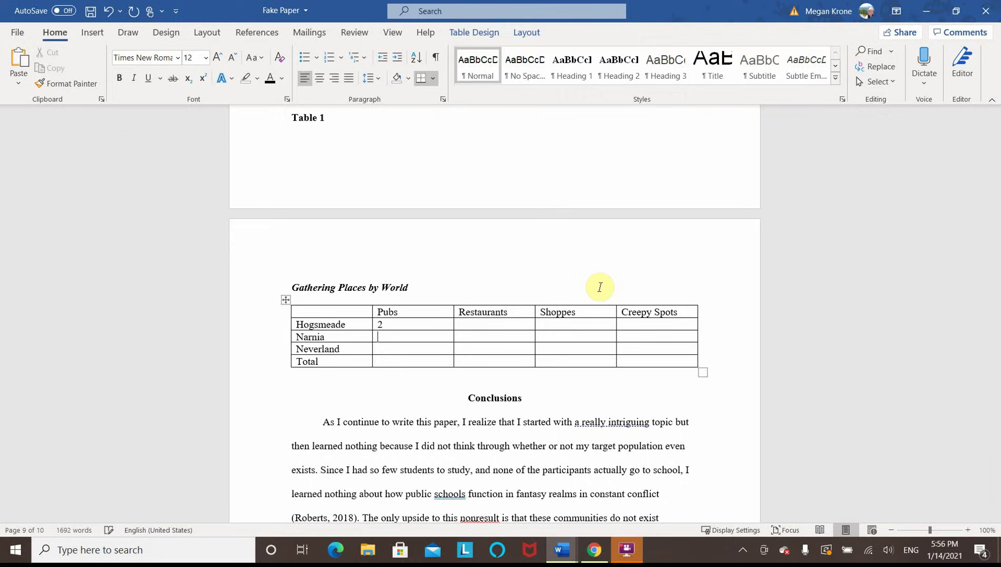
pyautogui.write('0')
pyautogui.press('Down')
pyautogui.write('1')
pyautogui.write('3')
pyautogui.press('Tab')
pyautogui.write('0')
pyautogui.press('Down')
pyautogui.write('0')
# Enter the remaining Shoppes, Creepy Spots and Total counts (5, 0, 5, 4, 0)
pyautogui.press('Down')
pyautogui.write('0')
pyautogui.press('Down')
pyautogui.write('0')
pyautogui.press('Tab')
pyautogui.write('50')
pyautogui.press('Down')
pyautogui.write('0')
pyautogui.press('Down')
pyautogui.write('5')
pyautogui.press('Tab')
pyautogui.press('Up')
pyautogui.press('Up')
pyautogui.write('1')
pyautogui.press('Down')
pyautogui.write('4')
pyautogui.press('Down')
pyautogui.write('0')
pyautogui.press('Down')
pyautogui.write('5')
pyautogui.press('Down')
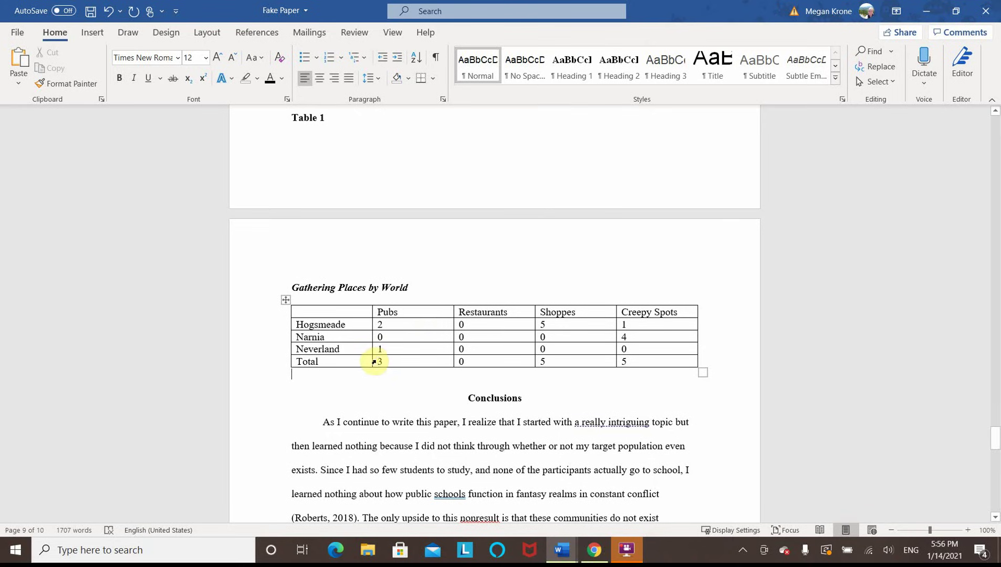
# Remove all table borders, then add a top border and a bottom border to the table
pyautogui.scroll(1, 405, 370)
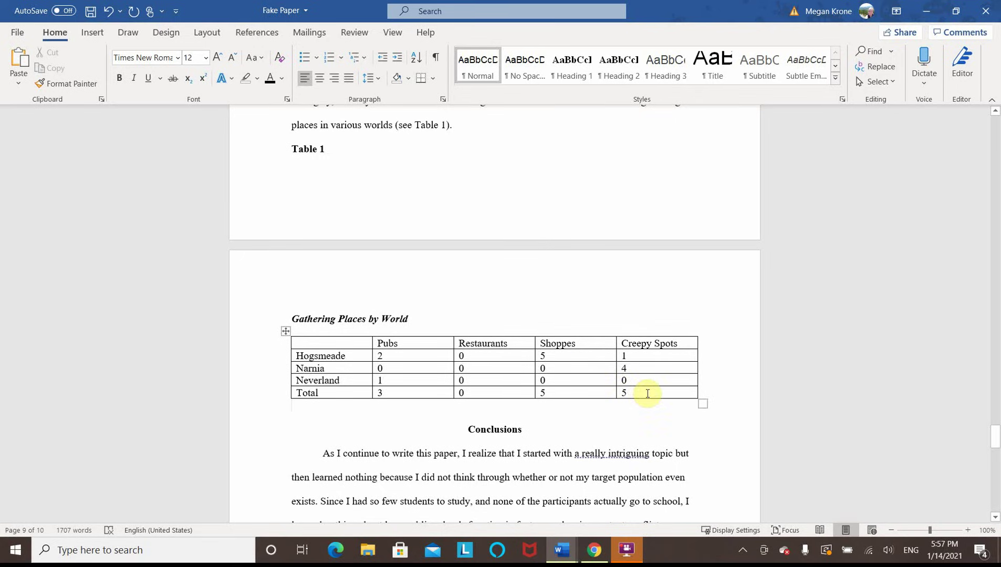
pyautogui.moveTo(648, 393); pyautogui.dragTo(286, 344)
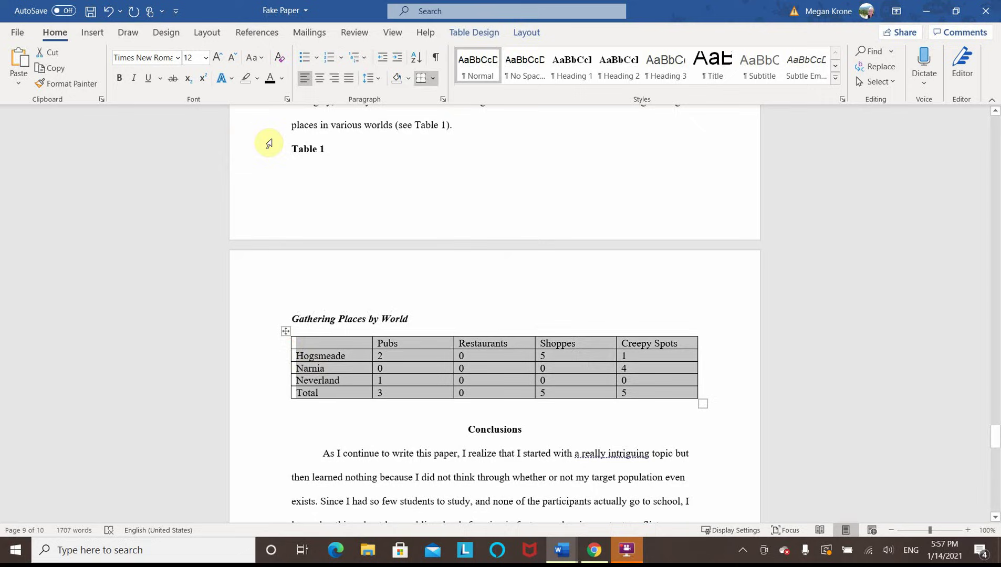
pyautogui.click(432, 79)
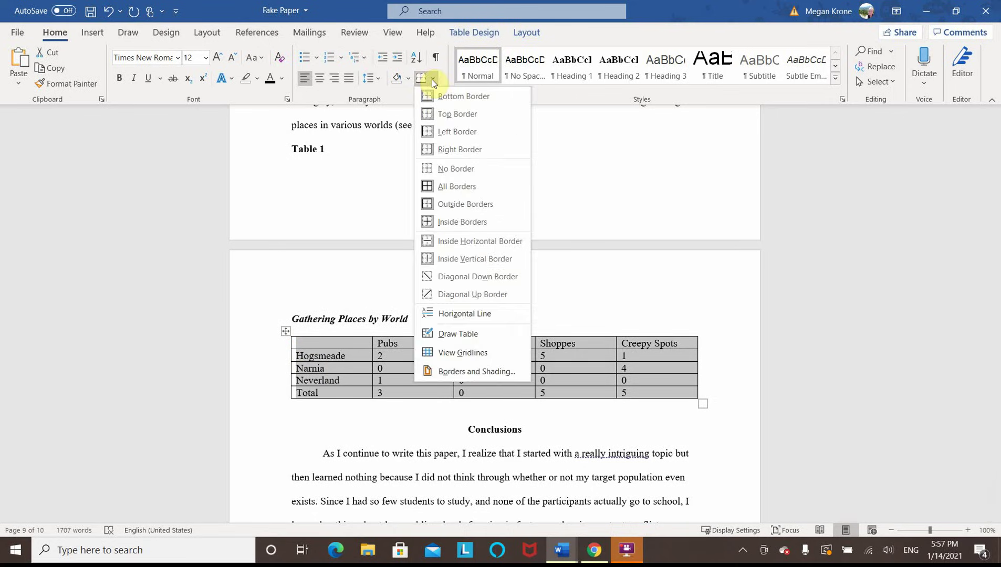
pyautogui.click(455, 167)
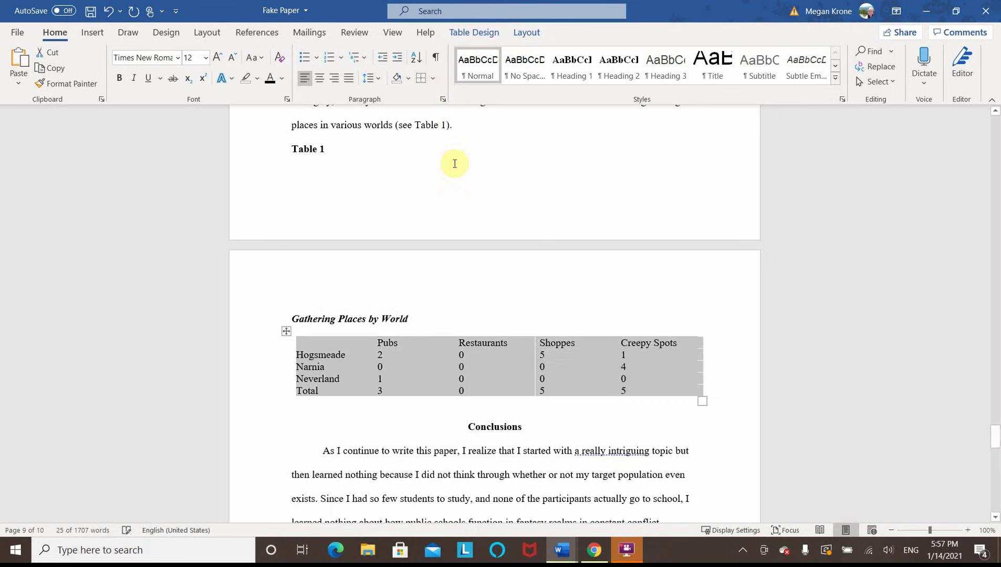
pyautogui.click(435, 78)
pyautogui.click(446, 115)
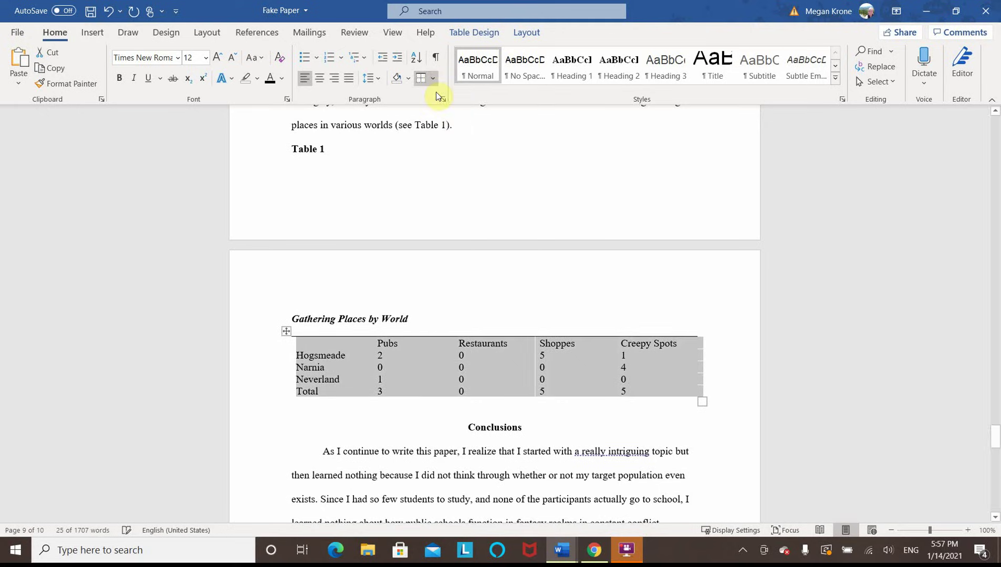
pyautogui.click(433, 79)
pyautogui.click(447, 96)
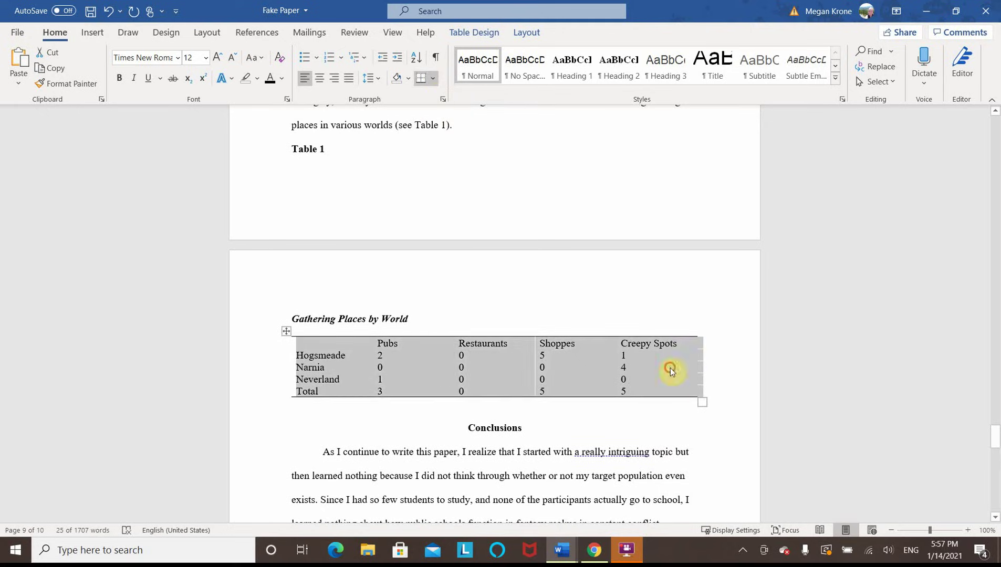
# Add a bottom border beneath the header row
pyautogui.moveTo(683, 344); pyautogui.dragTo(342, 342)
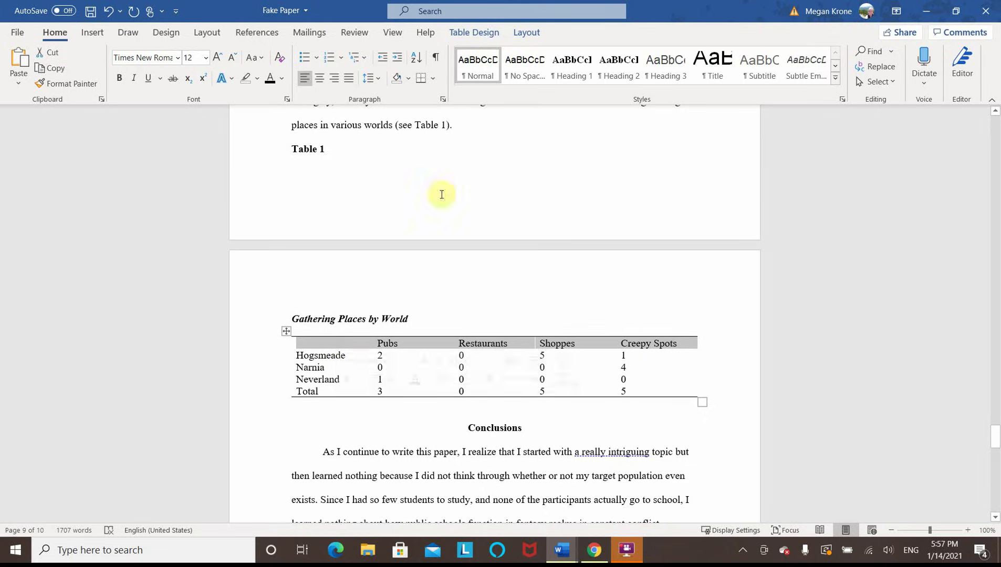
pyautogui.click(420, 78)
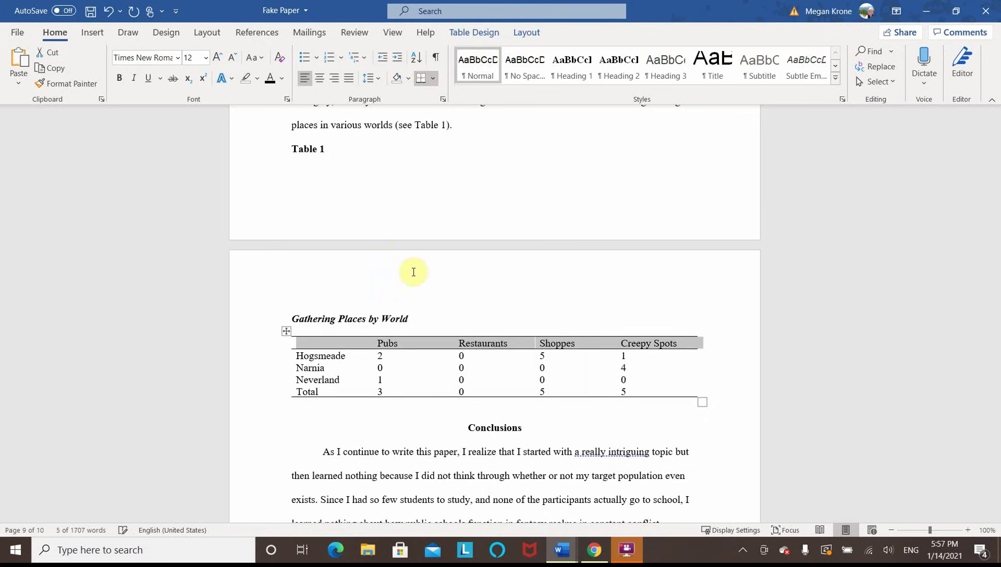
pyautogui.click(476, 346)
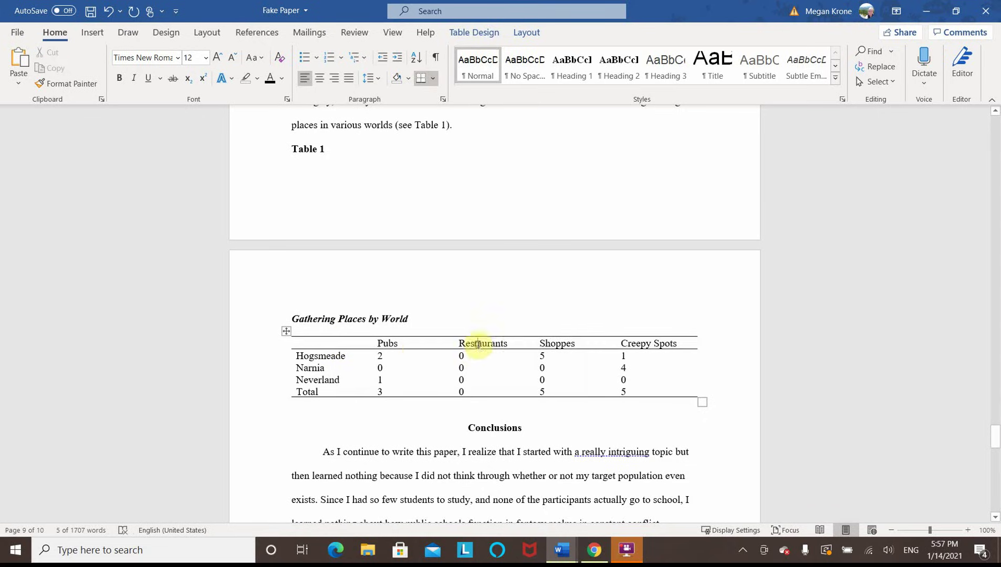
pyautogui.click(414, 344)
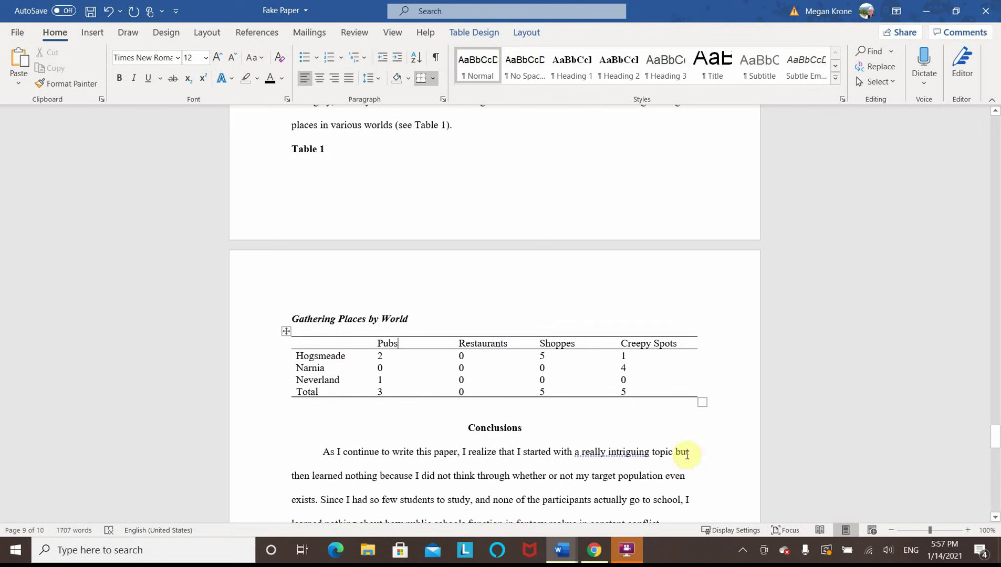
# Turn on Keep with next for the Table 1 label paragraph
pyautogui.click(328, 150)
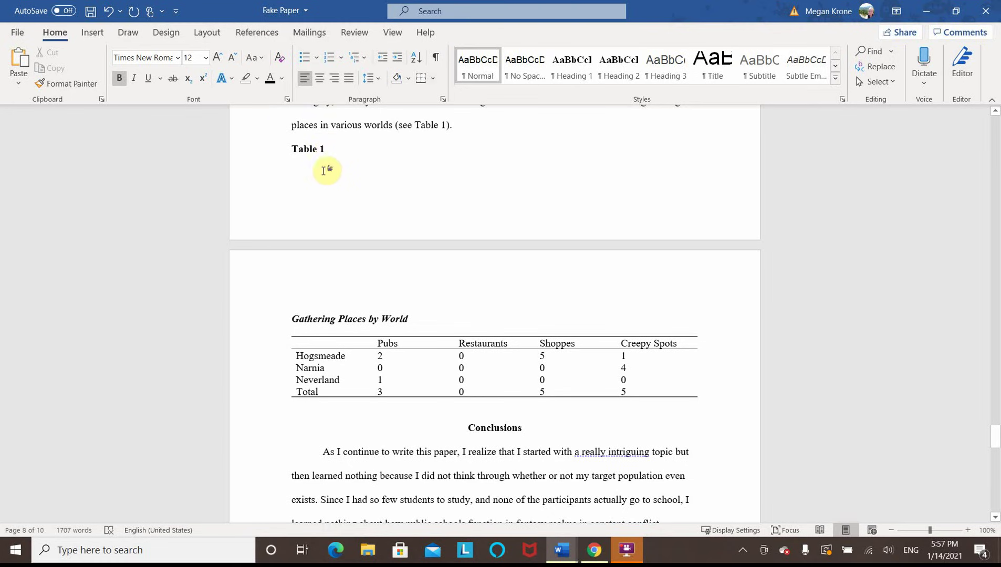
pyautogui.click(286, 149)
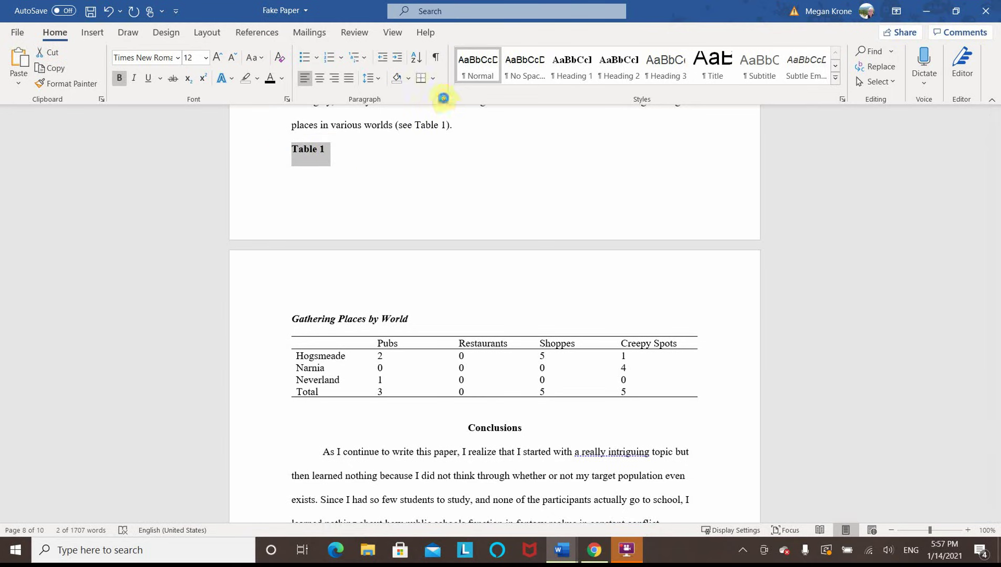
pyautogui.click(443, 100)
pyautogui.click(468, 107)
pyautogui.click(390, 153)
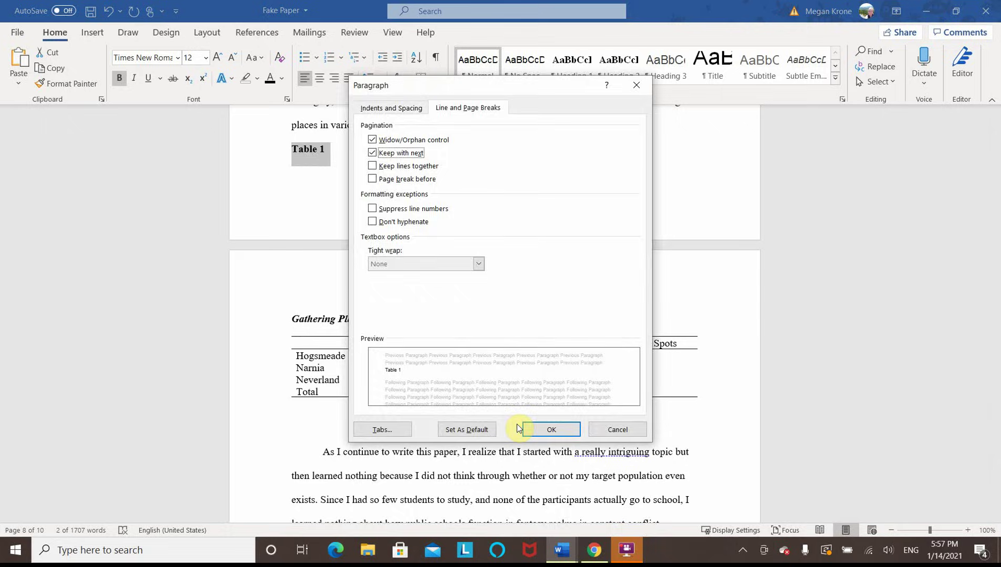
pyautogui.click(543, 429)
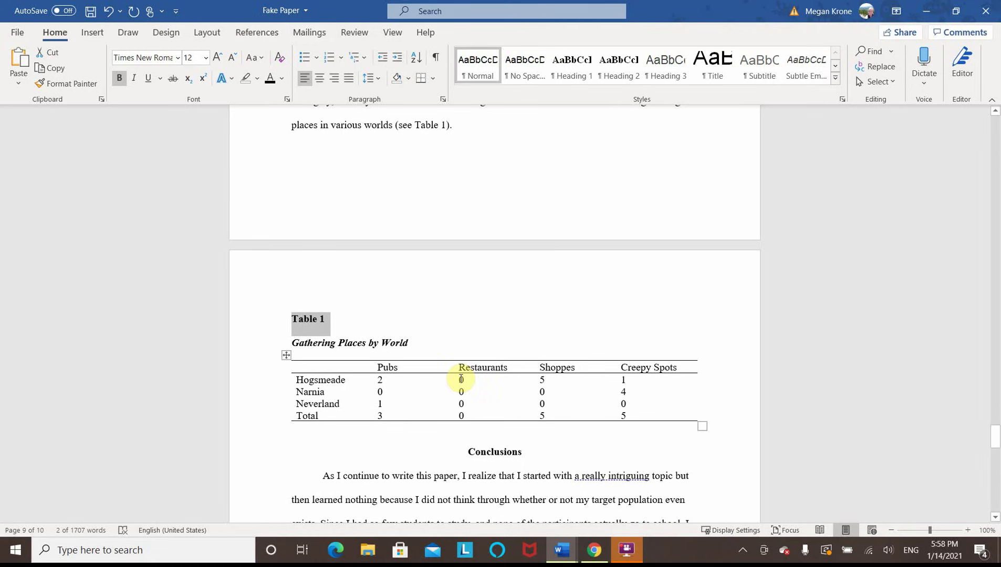
pyautogui.scroll(-4, 462, 379)
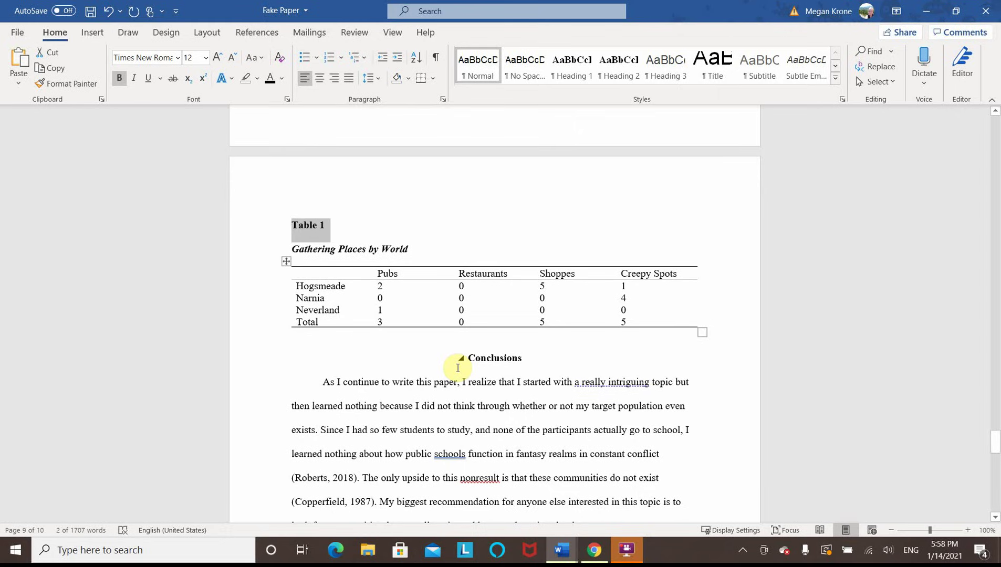
# Add filler 'dddddddddd' after Hogsmeade and widen the first column to fit it
pyautogui.click(349, 286)
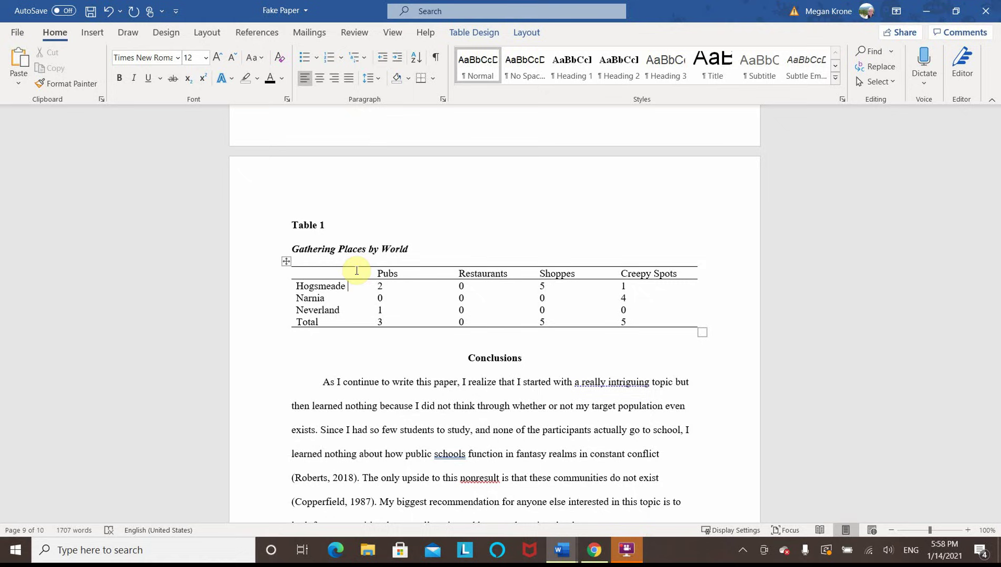
pyautogui.write('ddddddddddddd')
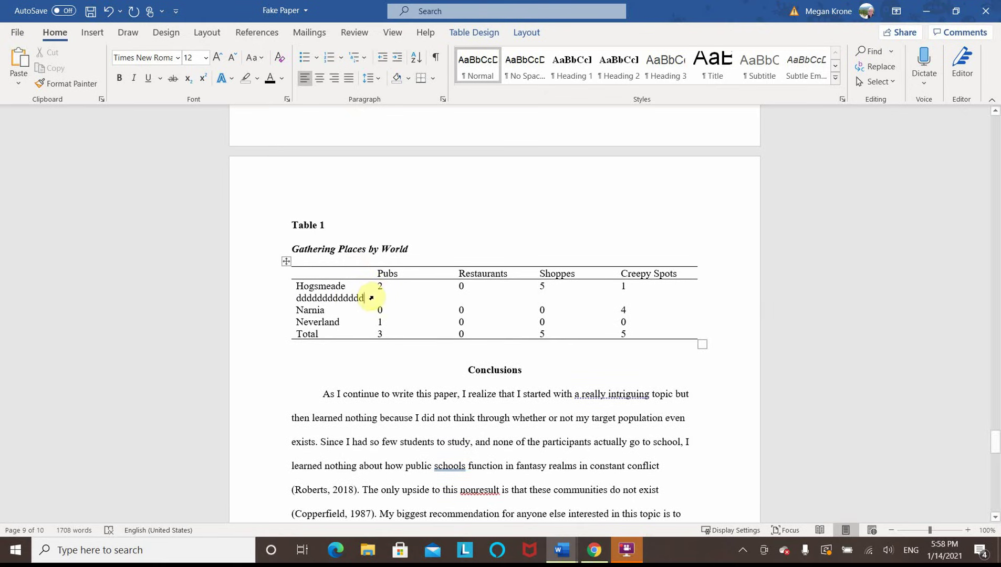
pyautogui.moveTo(371, 297); pyautogui.dragTo(429, 298)
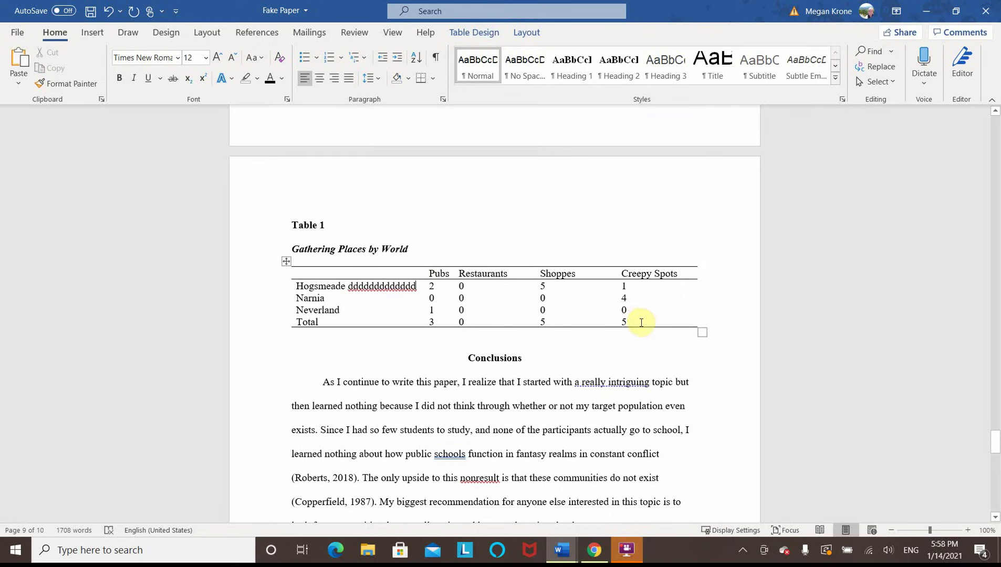
# Adjust the Pubs column border and select the Pubs through Creepy Spots columns
pyautogui.moveTo(640, 320); pyautogui.dragTo(444, 273)
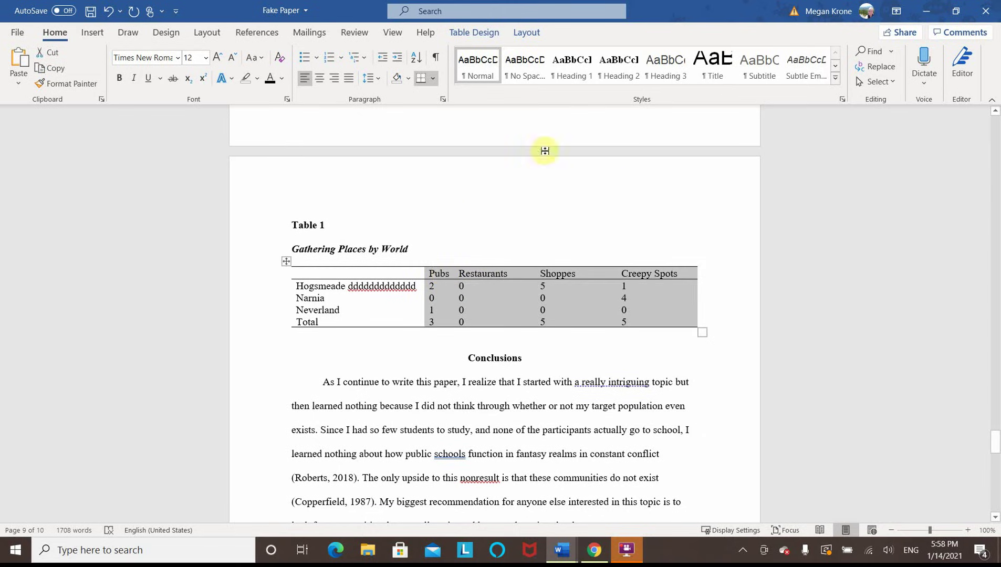
pyautogui.click(455, 305)
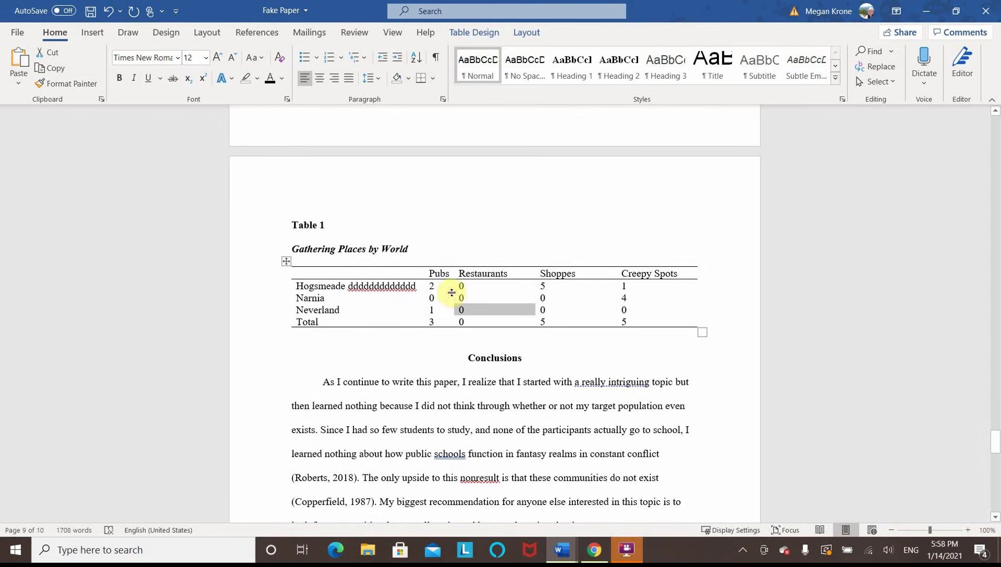
pyautogui.click(450, 295)
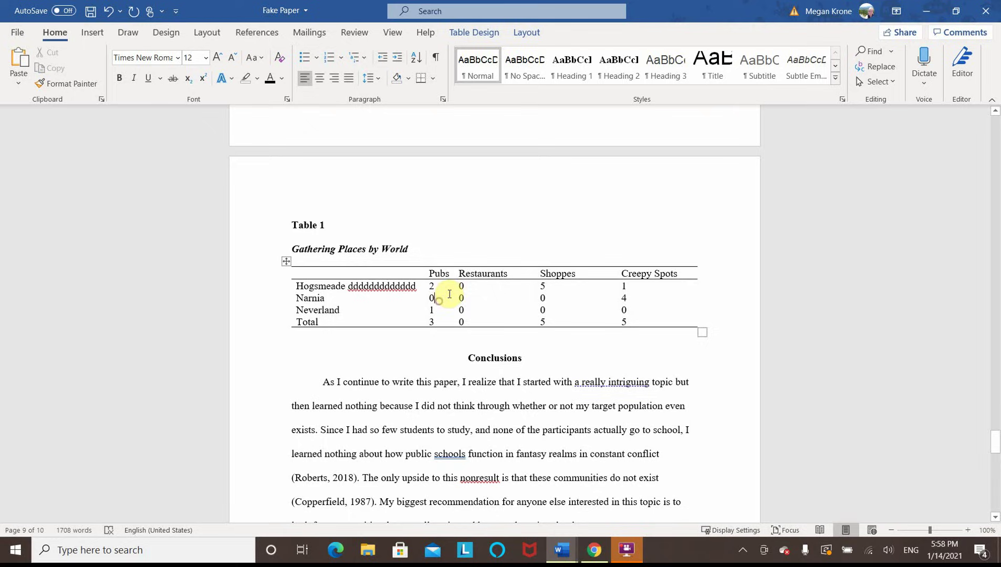
pyautogui.moveTo(453, 297); pyautogui.dragTo(471, 297)
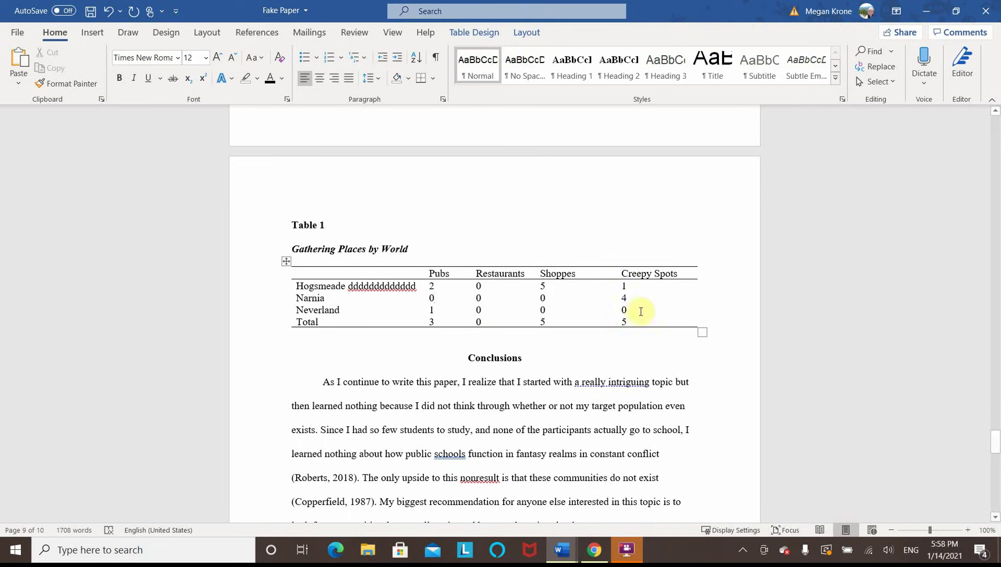
pyautogui.moveTo(648, 315); pyautogui.dragTo(440, 283)
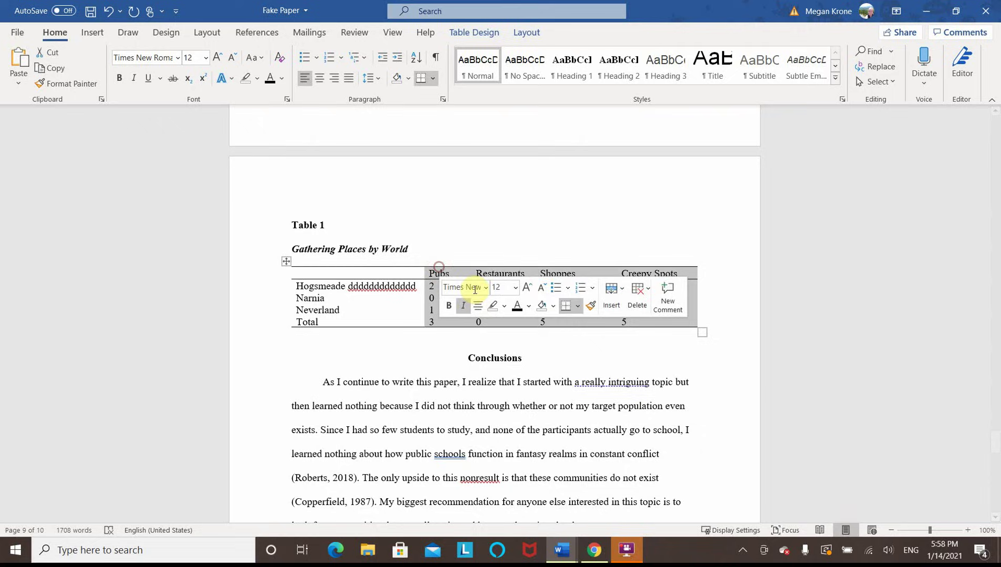
# Distribute the four number columns evenly and centre their contents
pyautogui.click(536, 37)
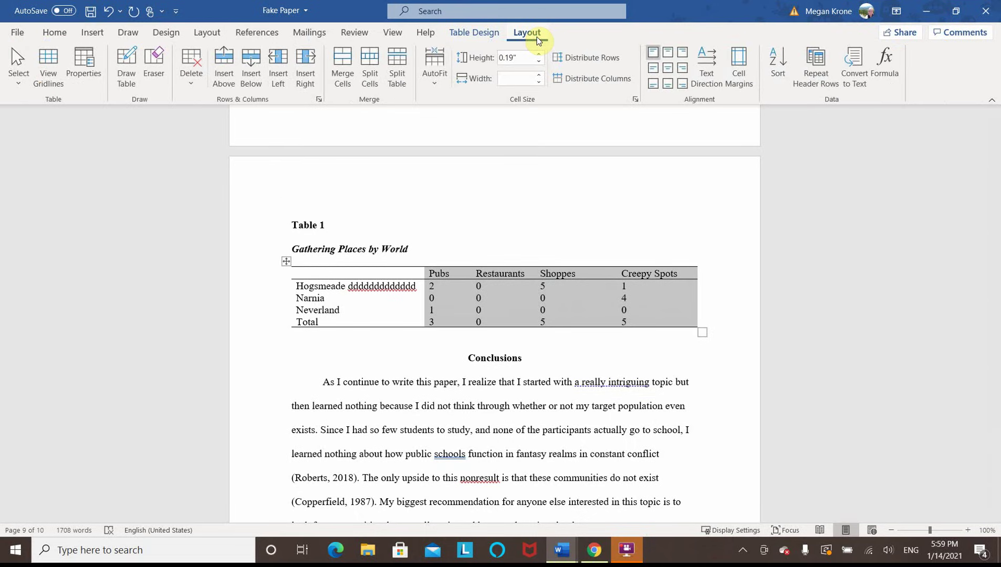
pyautogui.click(580, 78)
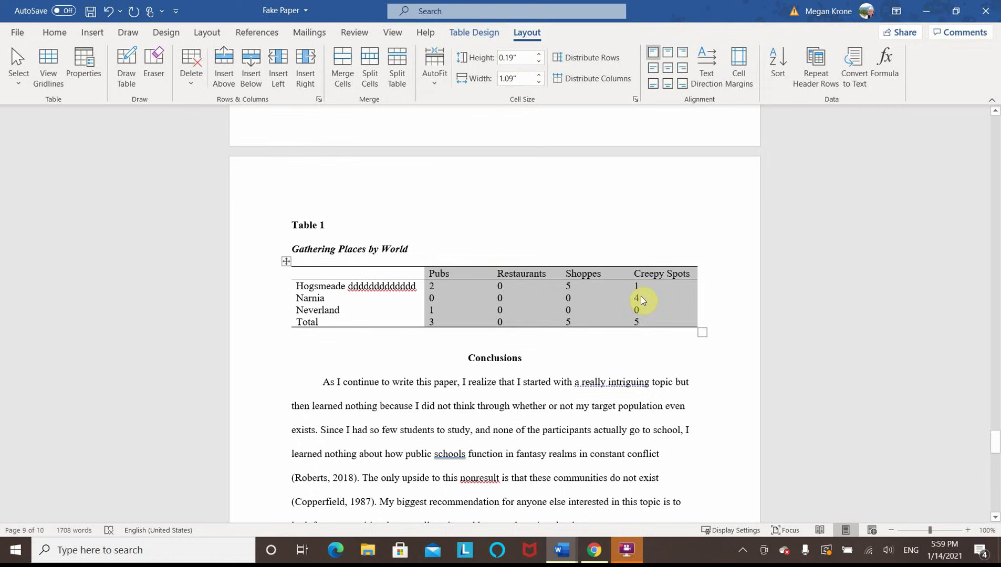
pyautogui.click(535, 299)
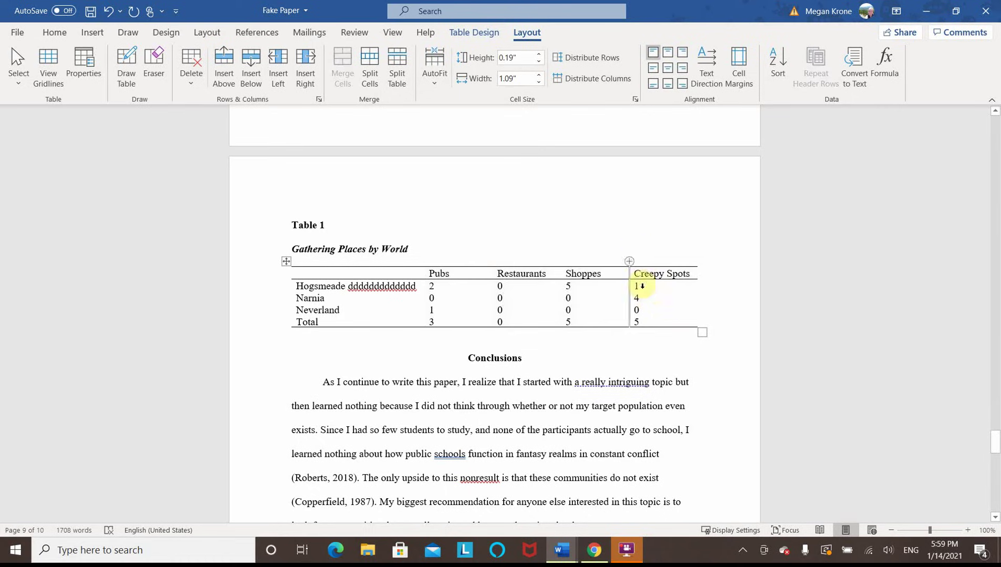
pyautogui.moveTo(659, 323); pyautogui.dragTo(441, 276)
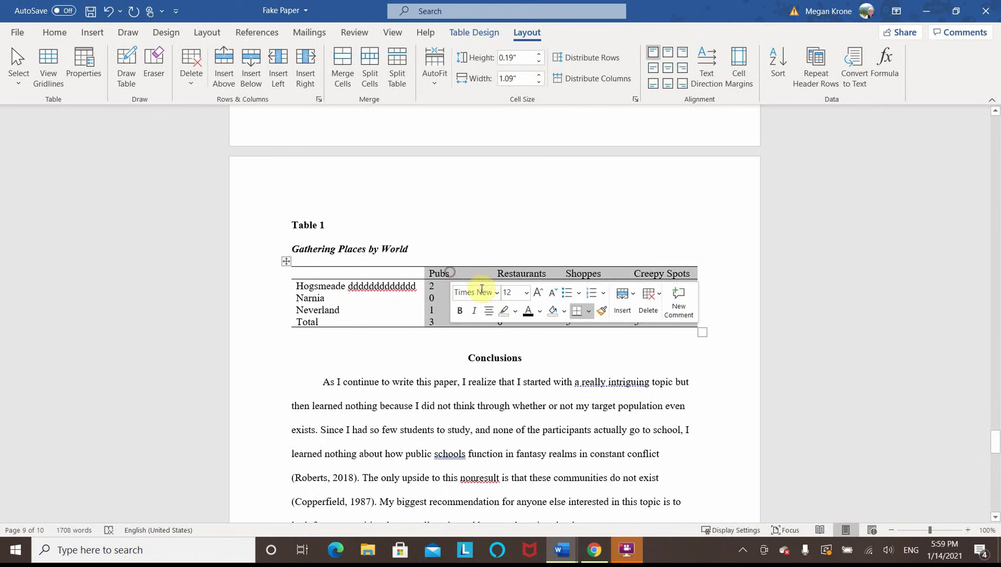
pyautogui.click(493, 313)
pyautogui.click(548, 315)
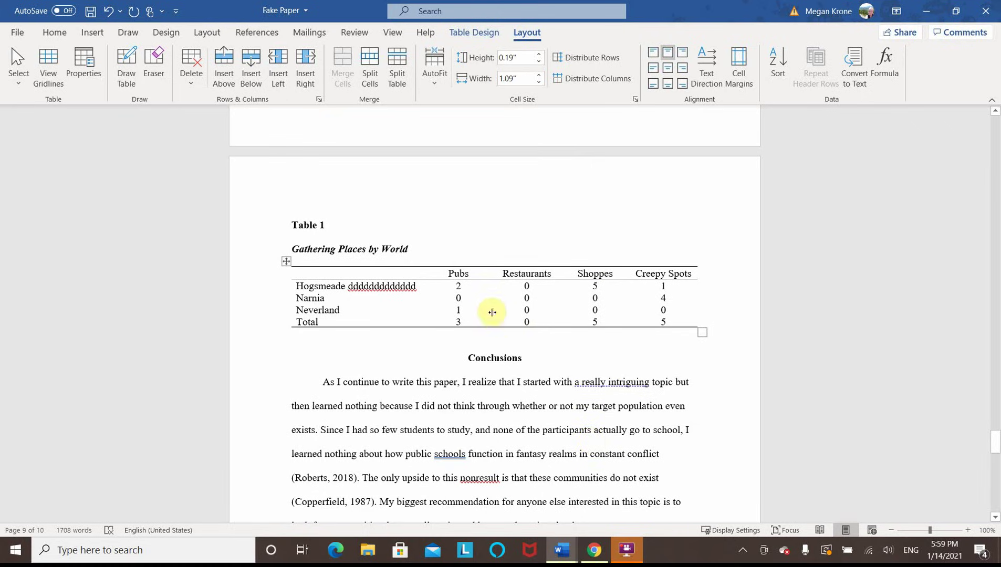
# Delete the filler d's after Hogsmeade
pyautogui.moveTo(423, 287); pyautogui.dragTo(347, 284)
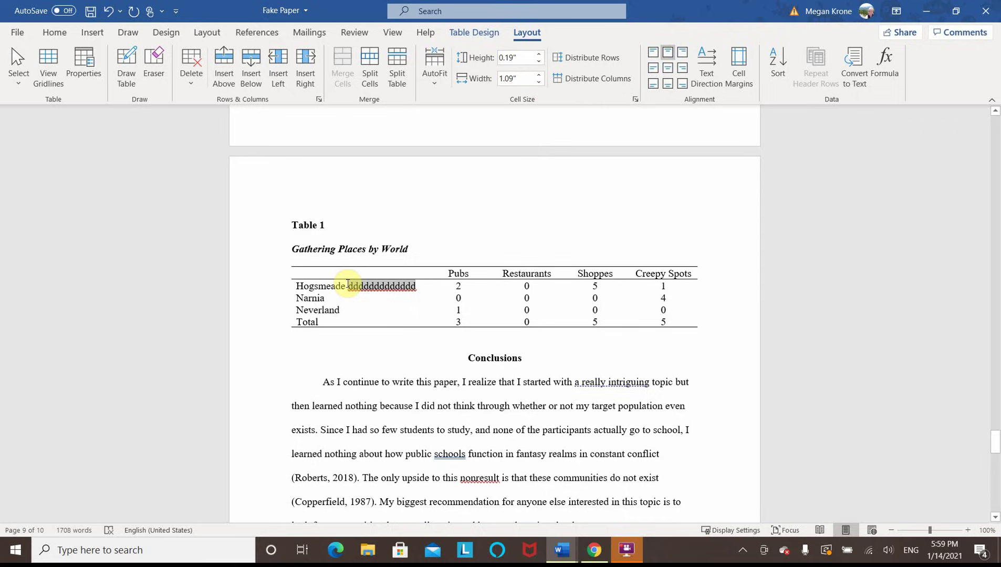
pyautogui.press('BackSpace')
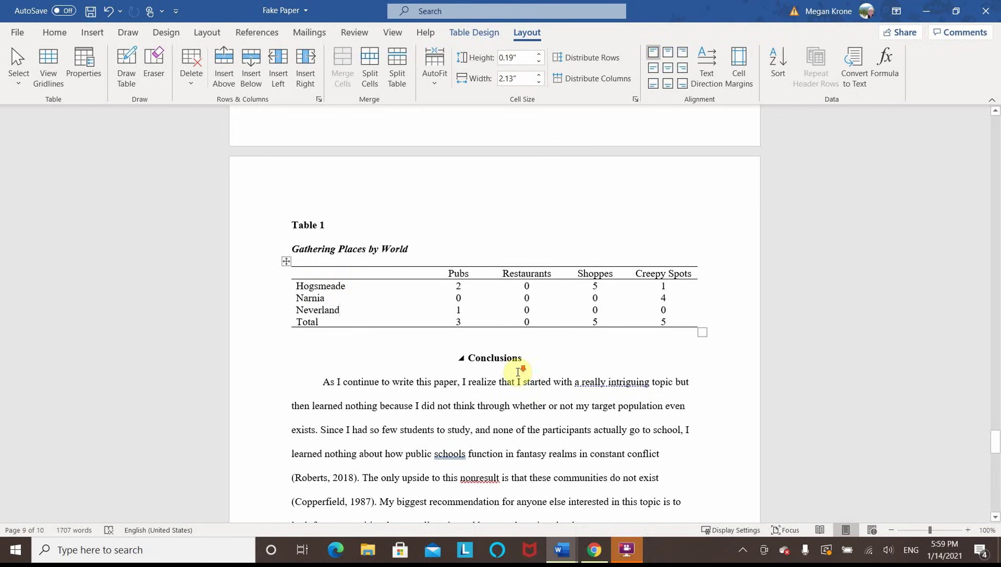
pyautogui.scroll(-1, 518, 372)
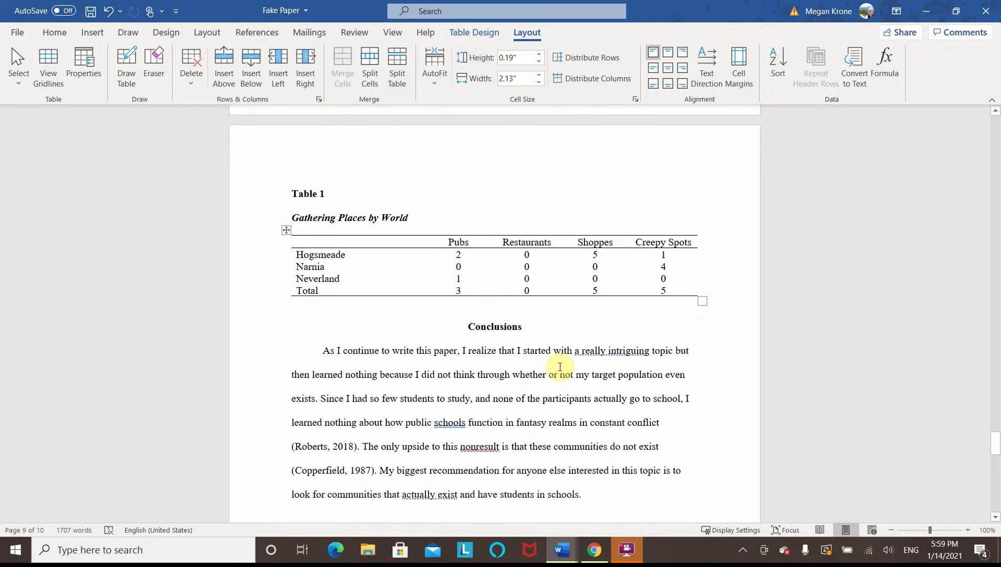
# Type 'Note.' beneath the table and italicize the Note. label
pyautogui.click(319, 300)
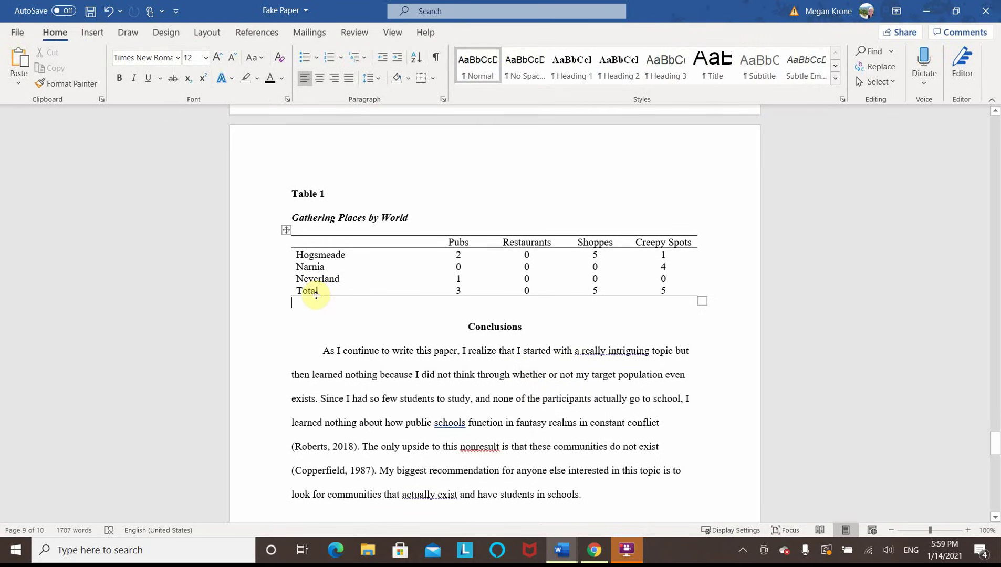
pyautogui.write('Note.')
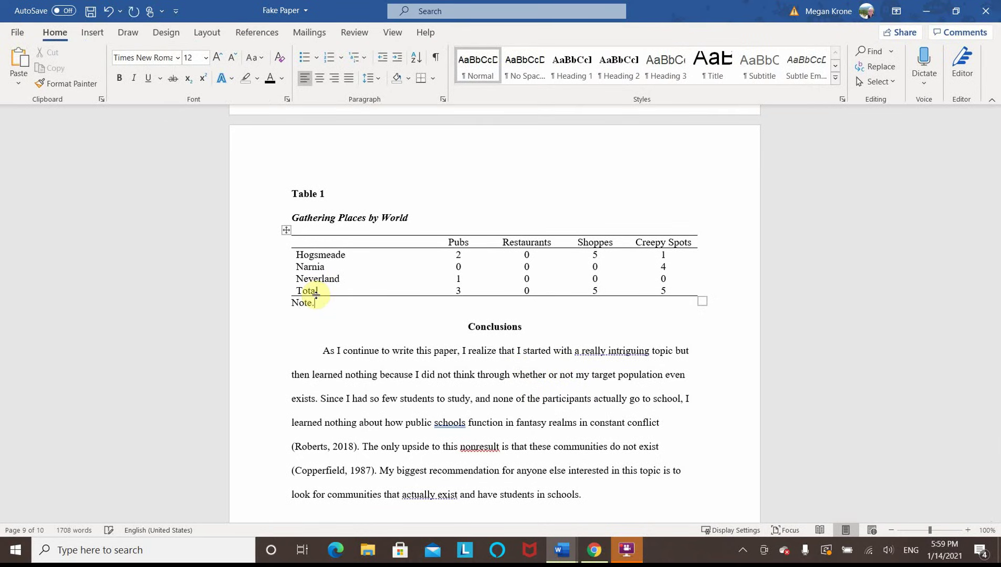
pyautogui.press('Return')
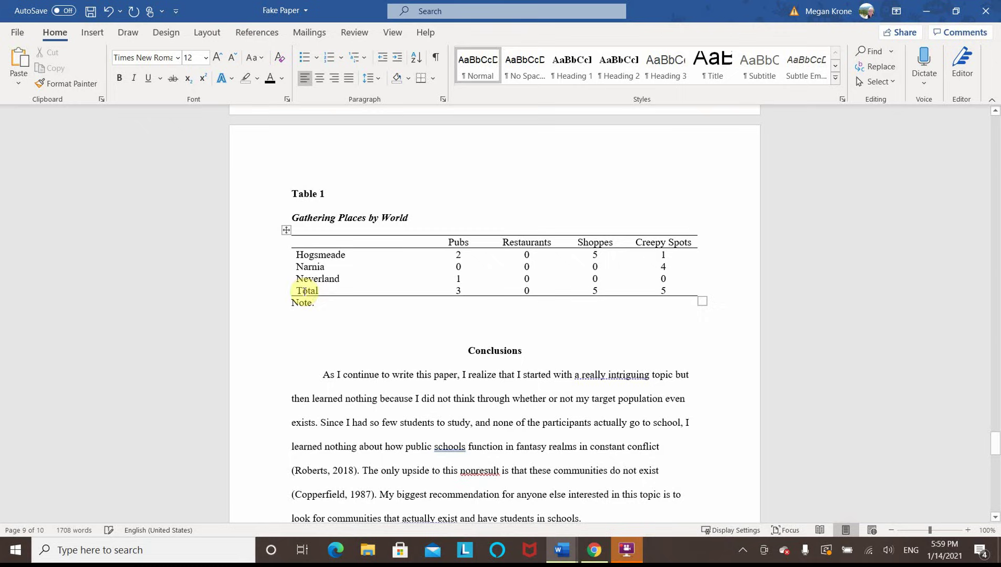
pyautogui.click(279, 304)
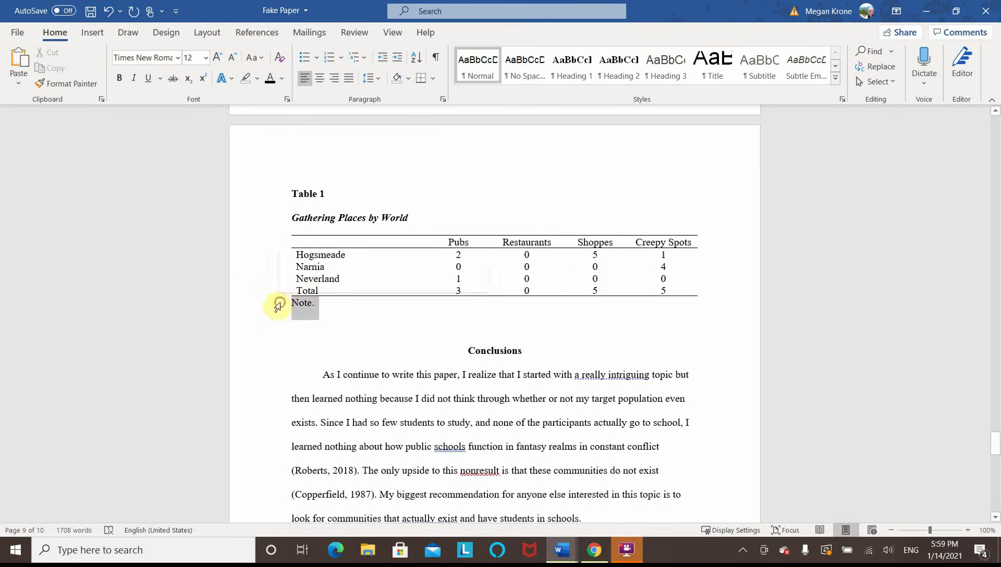
pyautogui.click(302, 281)
pyautogui.click(347, 300)
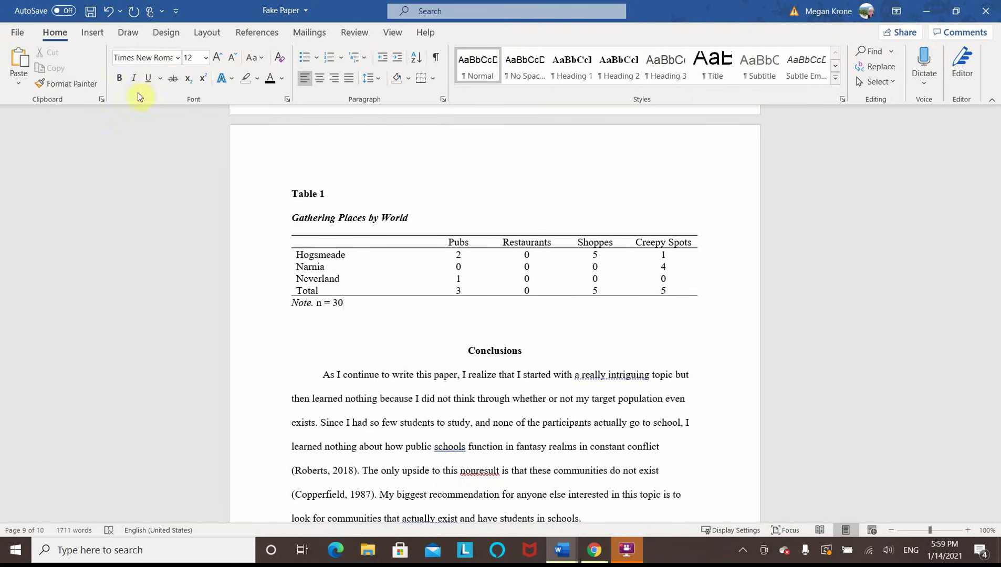
# Italicize the n so the line reads 'Note. n = 30'
pyautogui.doubleClick(318, 303)
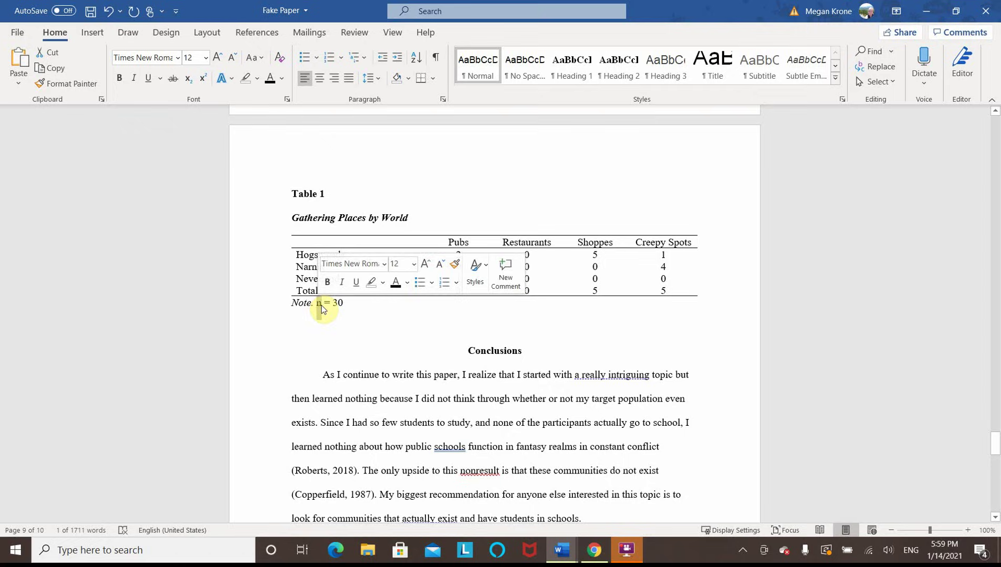
pyautogui.moveTo(318, 304); pyautogui.dragTo(326, 303)
pyautogui.click(344, 282)
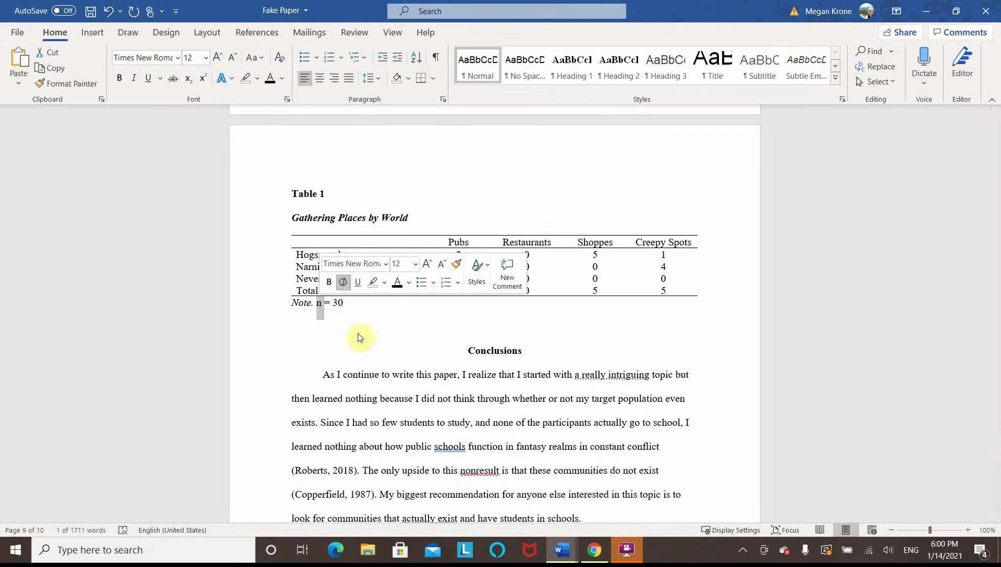
pyautogui.click(359, 309)
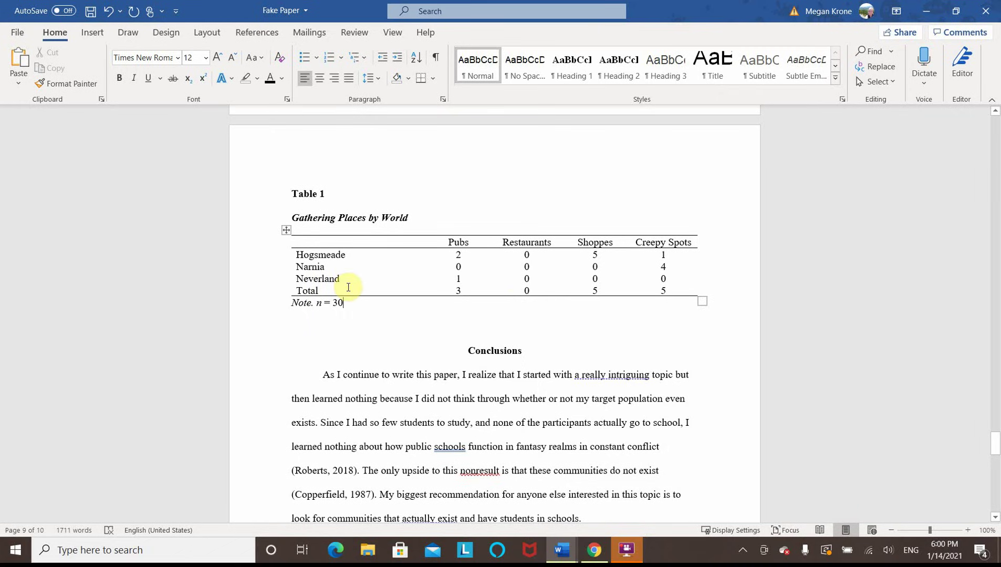
pyautogui.tripleClick(293, 307)
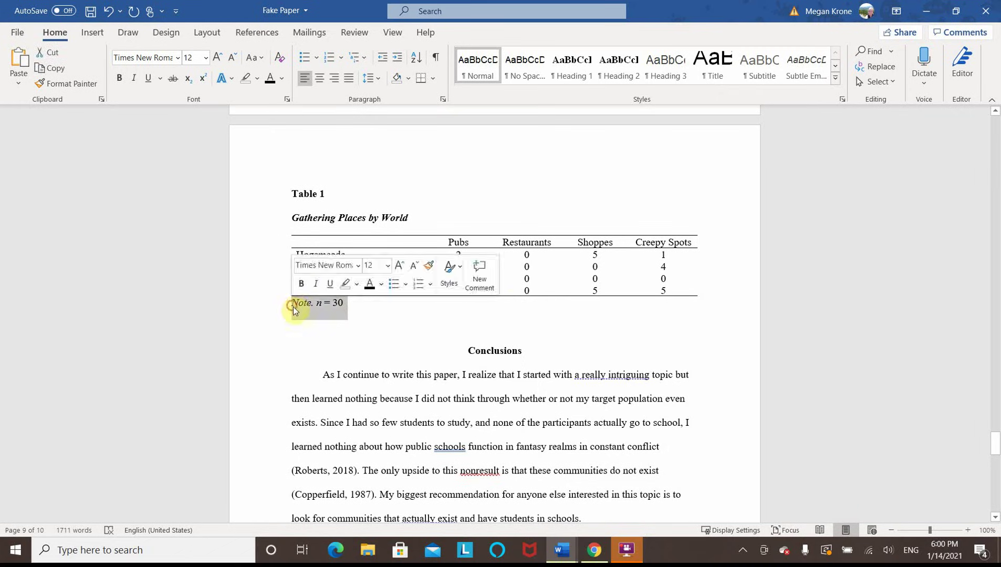
pyautogui.click(293, 307)
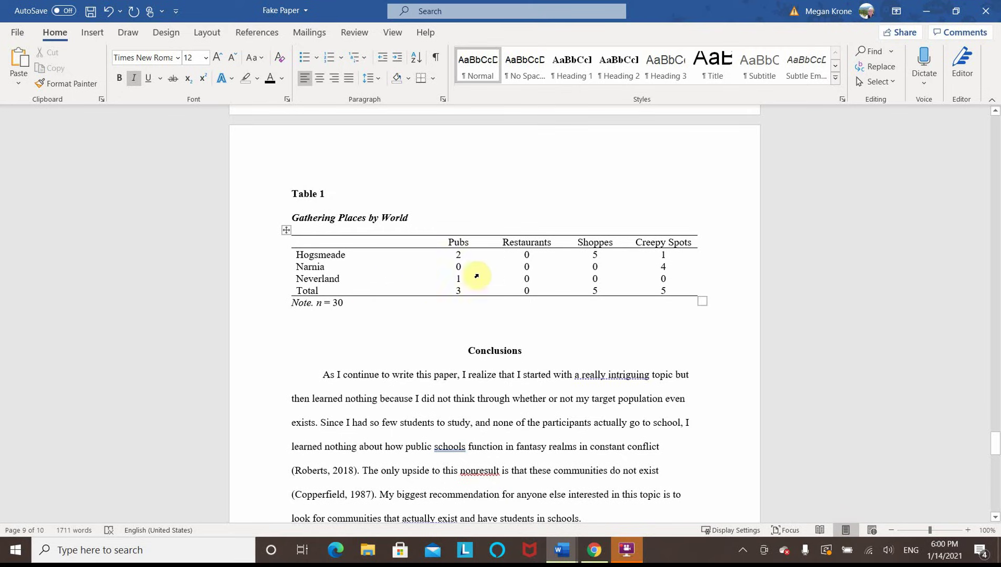
pyautogui.moveTo(675, 290); pyautogui.dragTo(347, 246)
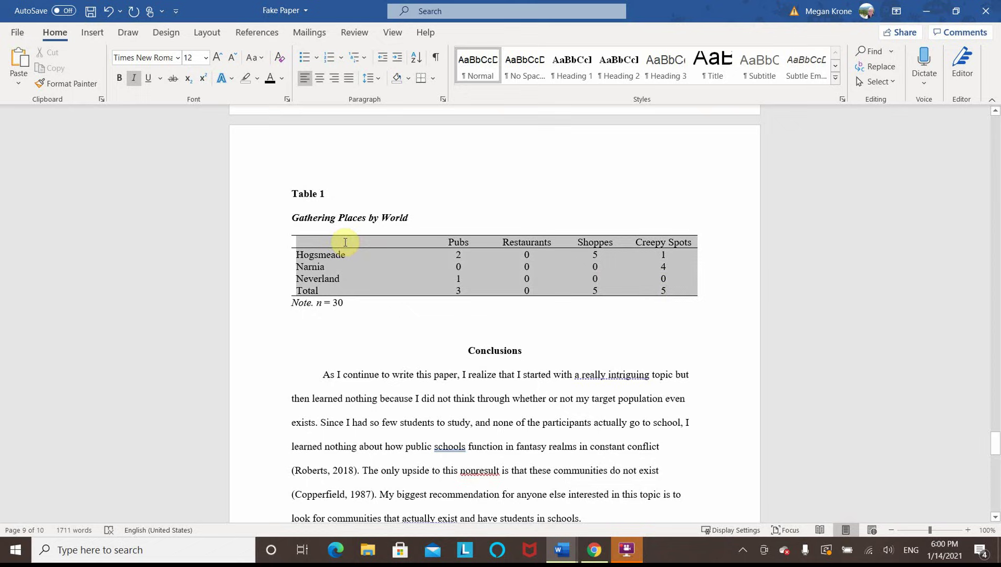
pyautogui.click(205, 58)
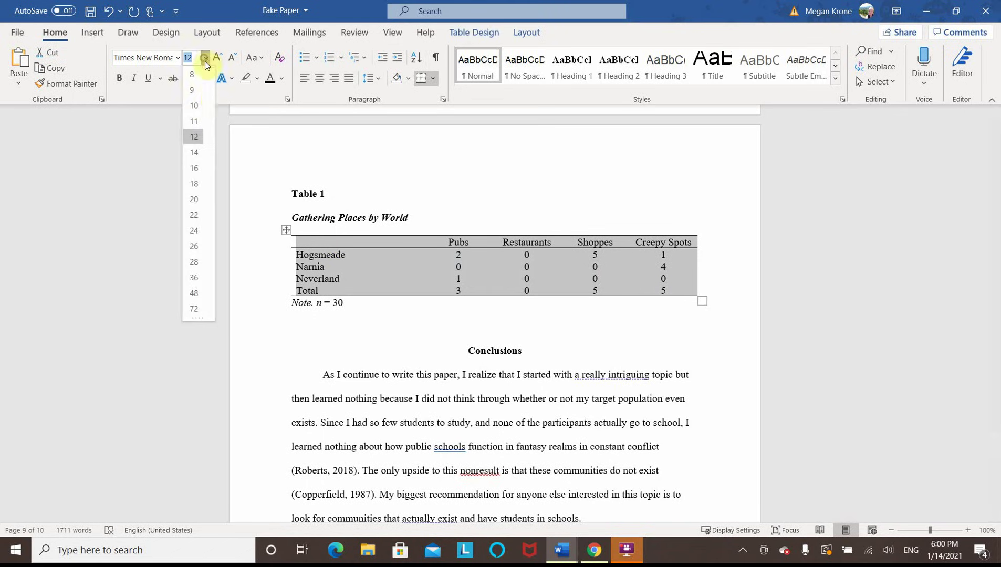
pyautogui.click(201, 108)
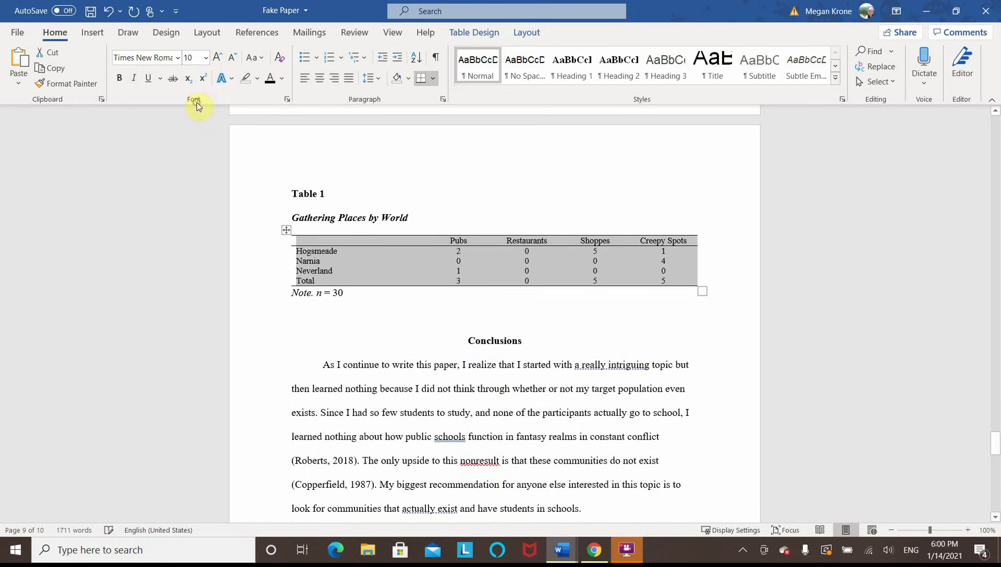
pyautogui.click(405, 305)
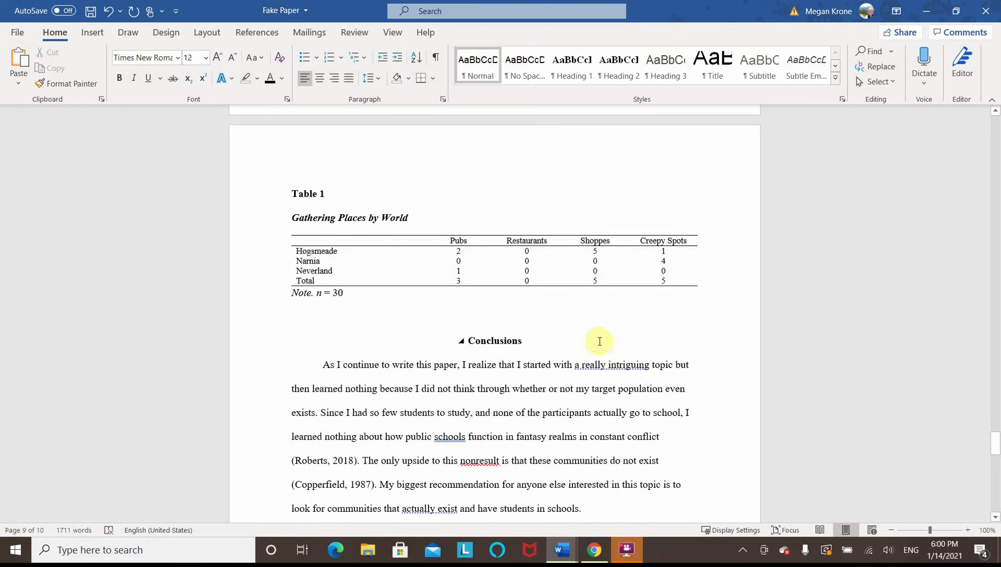
pyautogui.click(293, 254)
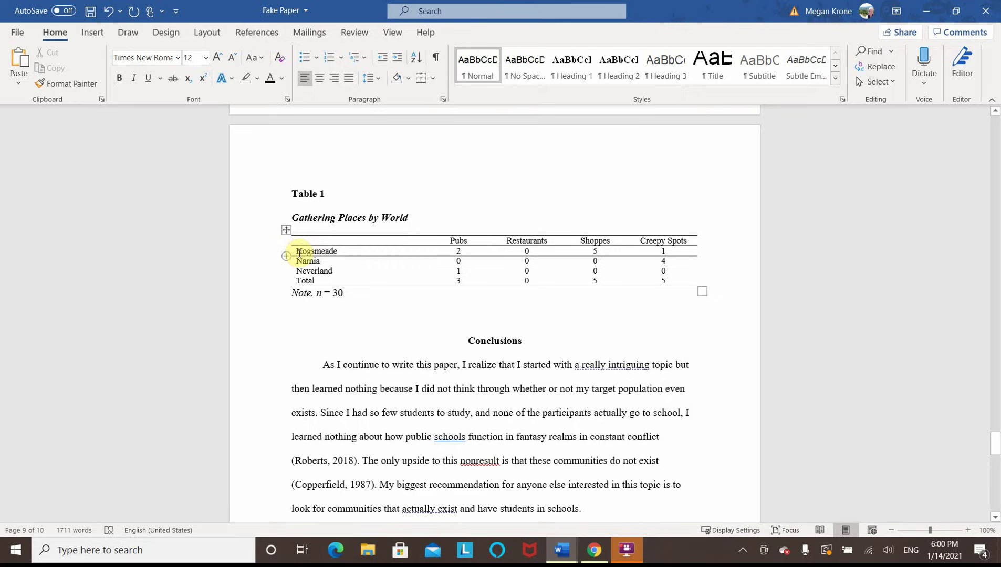
pyautogui.click(337, 252)
pyautogui.moveTo(346, 253); pyautogui.dragTo(320, 283)
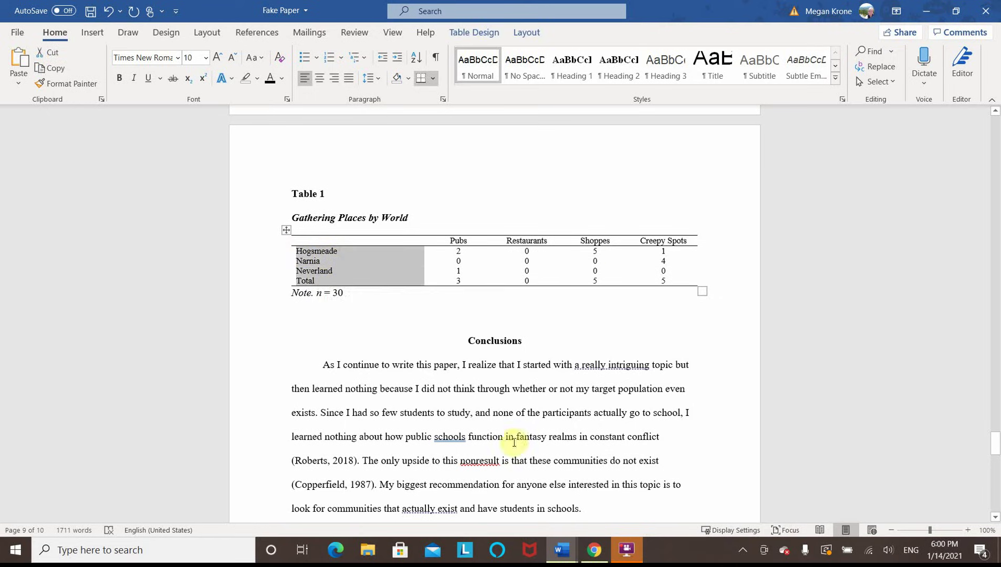
pyautogui.click(416, 263)
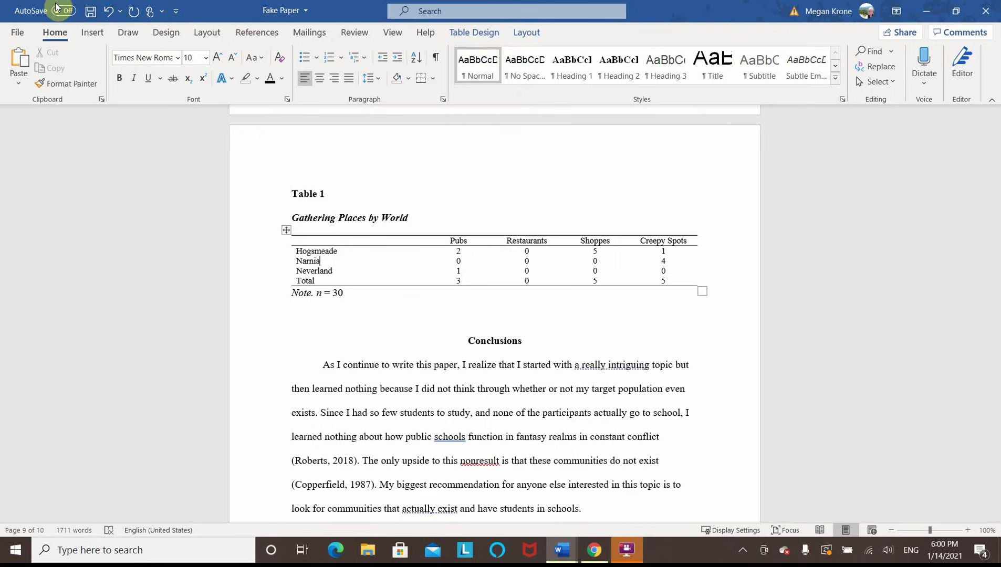
pyautogui.click(107, 13)
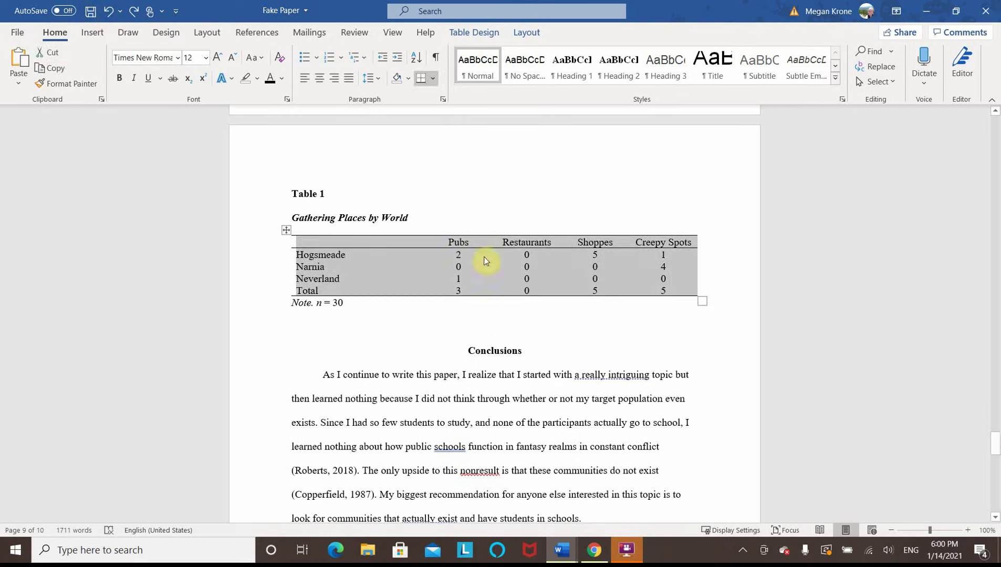
# Insert an empty row above the Hogsmeade row
pyautogui.click(481, 253)
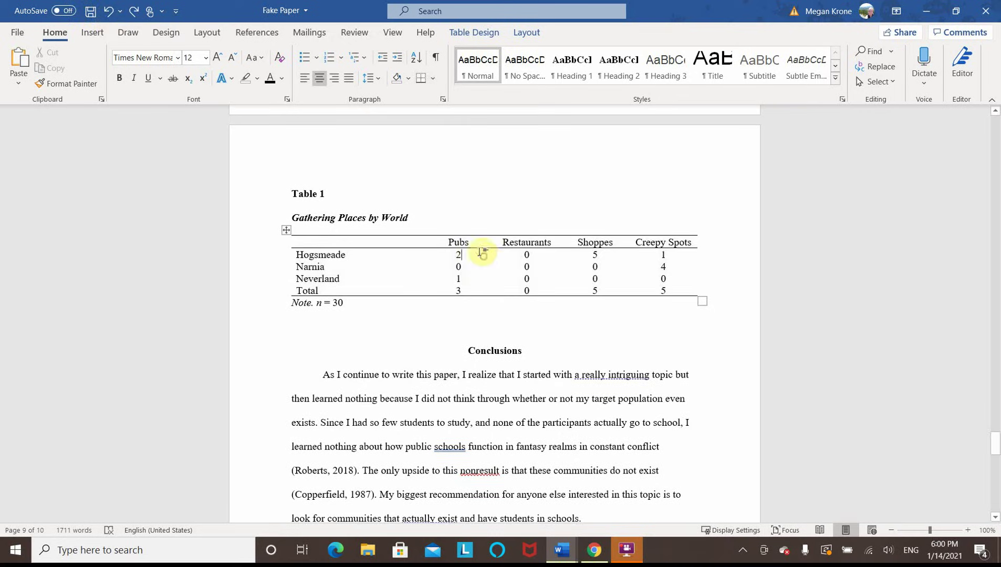
pyautogui.click(359, 255)
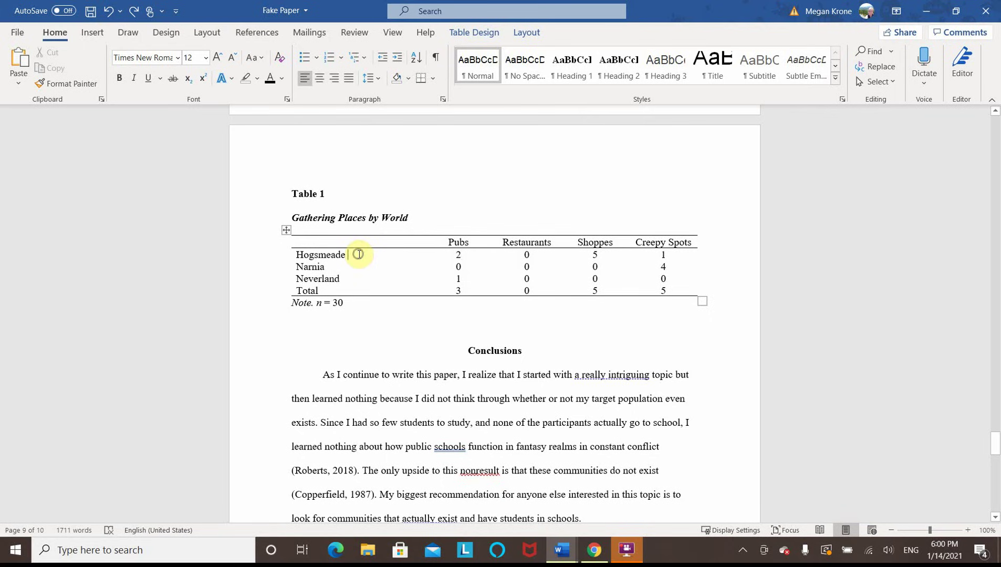
pyautogui.rightClick(359, 254)
pyautogui.click(532, 210)
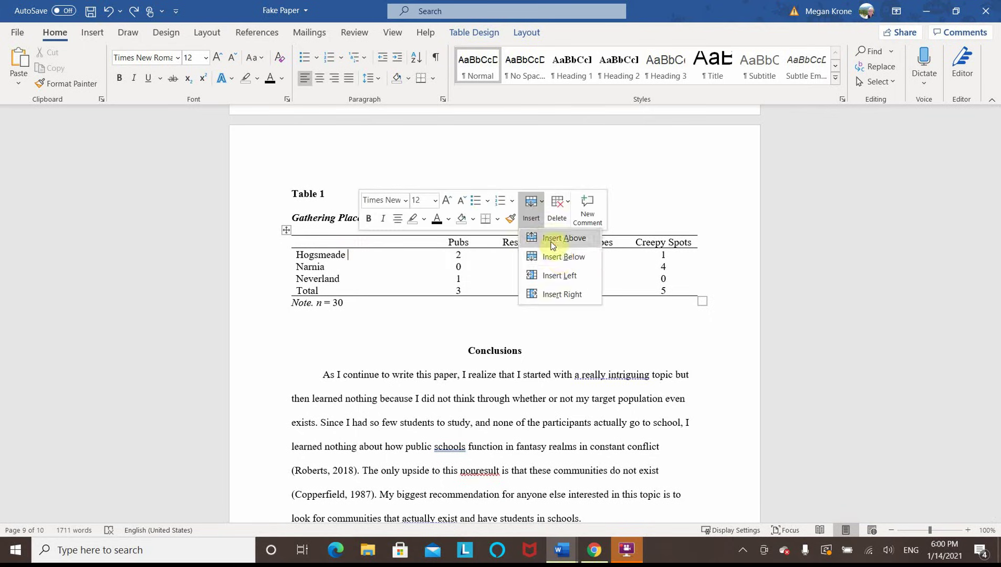
pyautogui.click(555, 239)
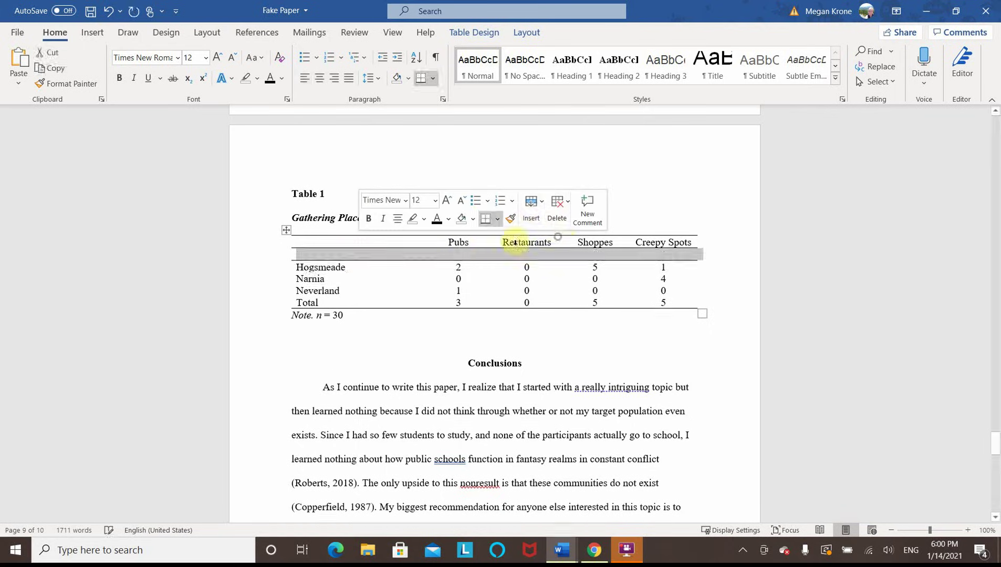
# Enter Pubs and Restaurants in the new row and clear the original header cells above
pyautogui.click(463, 254)
pyautogui.write('Pubs ')
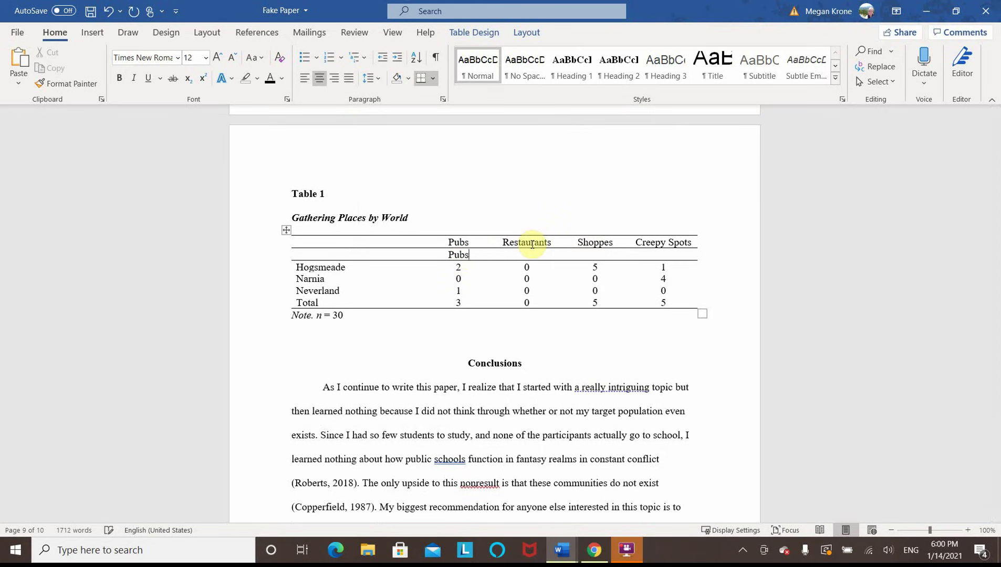
pyautogui.write('Restaurants')
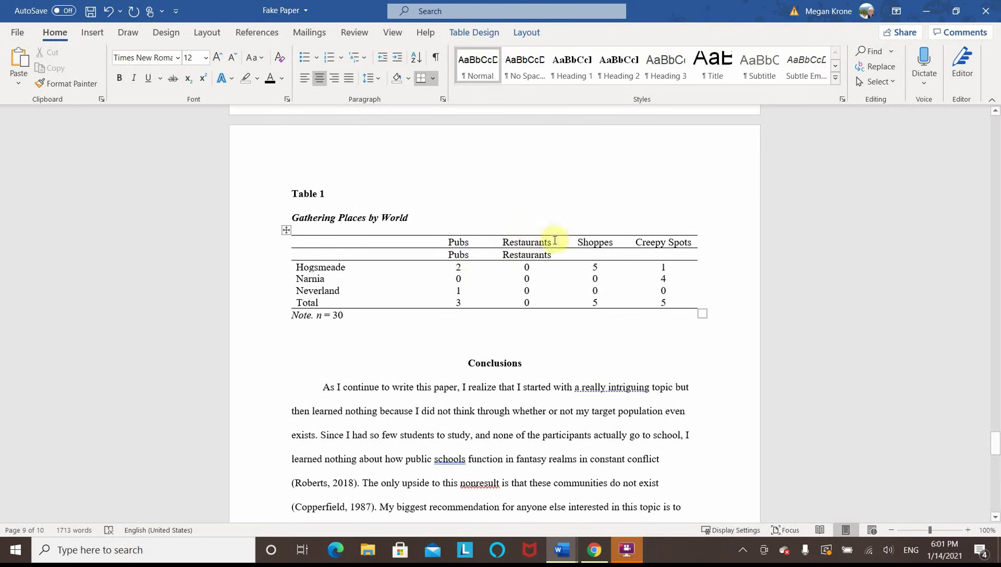
pyautogui.moveTo(553, 241); pyautogui.dragTo(460, 239)
pyautogui.press('Delete')
# Merge the two empty cells above Pubs and Restaurants and label the merged cell Eating Establishments
pyautogui.moveTo(550, 241); pyautogui.dragTo(465, 239)
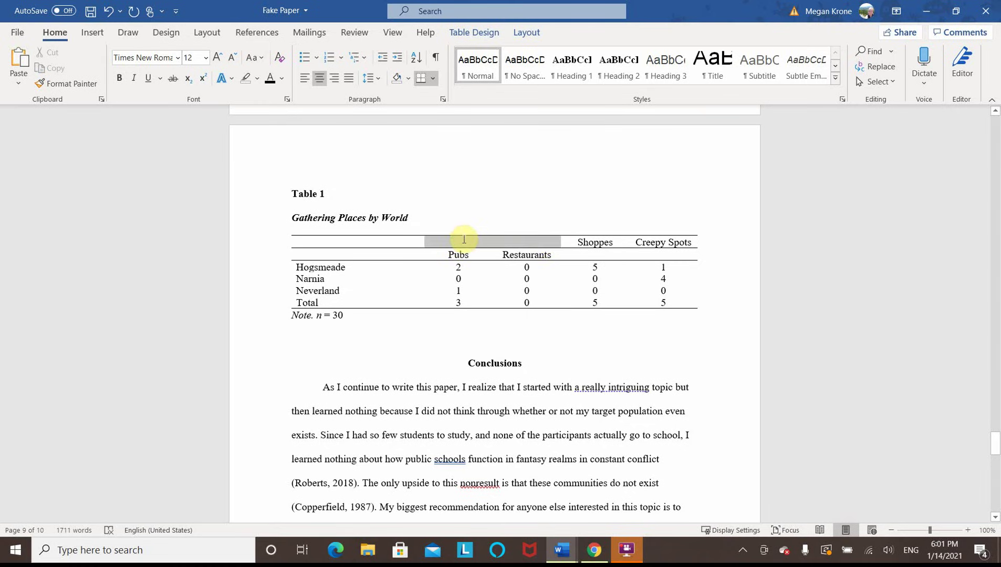
pyautogui.click(449, 255)
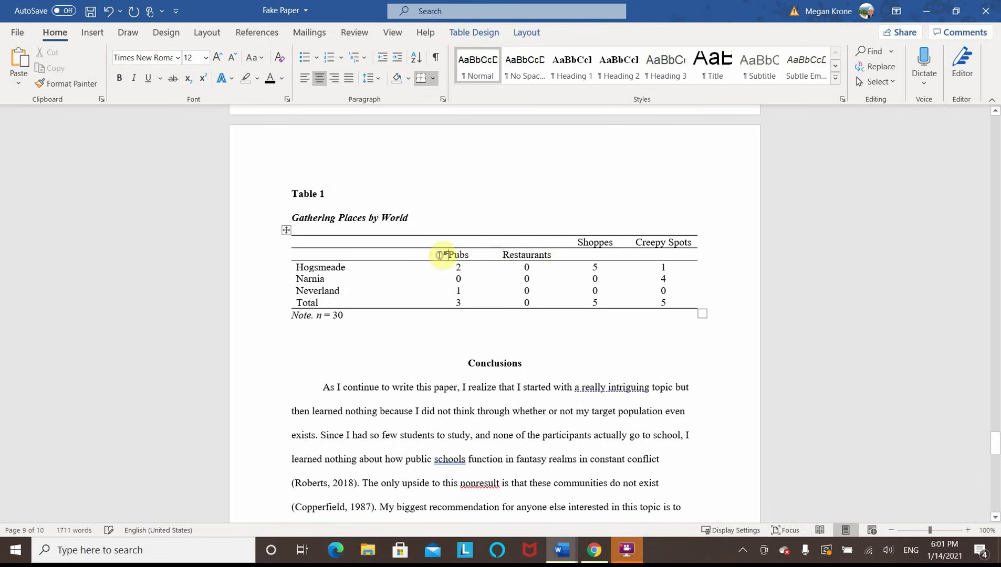
pyautogui.click(501, 232)
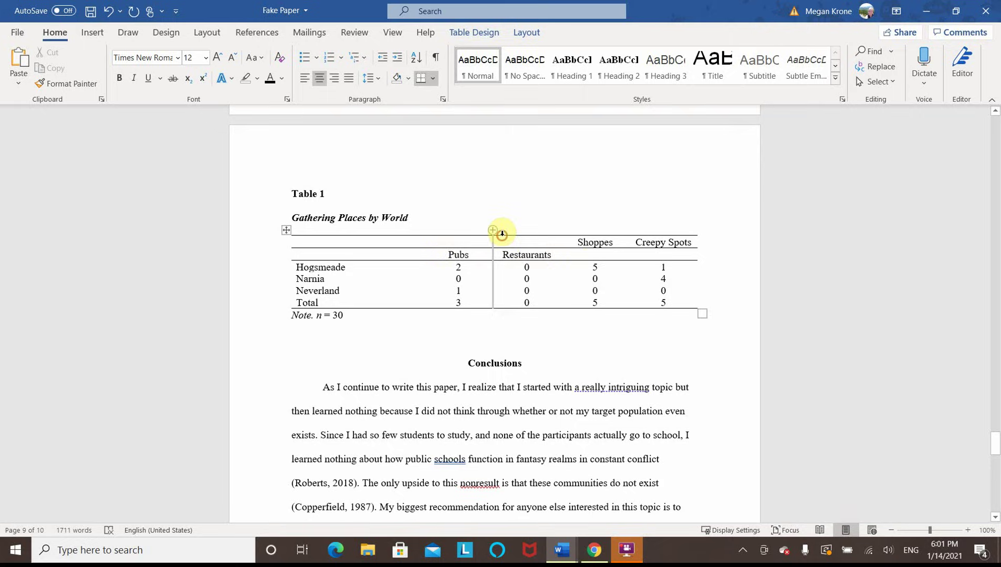
pyautogui.moveTo(535, 241); pyautogui.dragTo(465, 245)
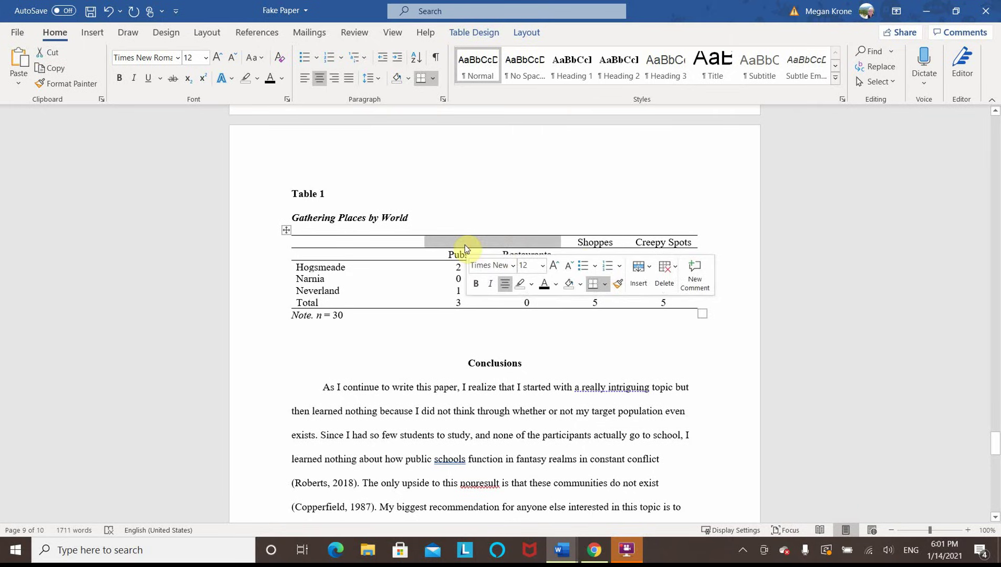
pyautogui.rightClick(465, 245)
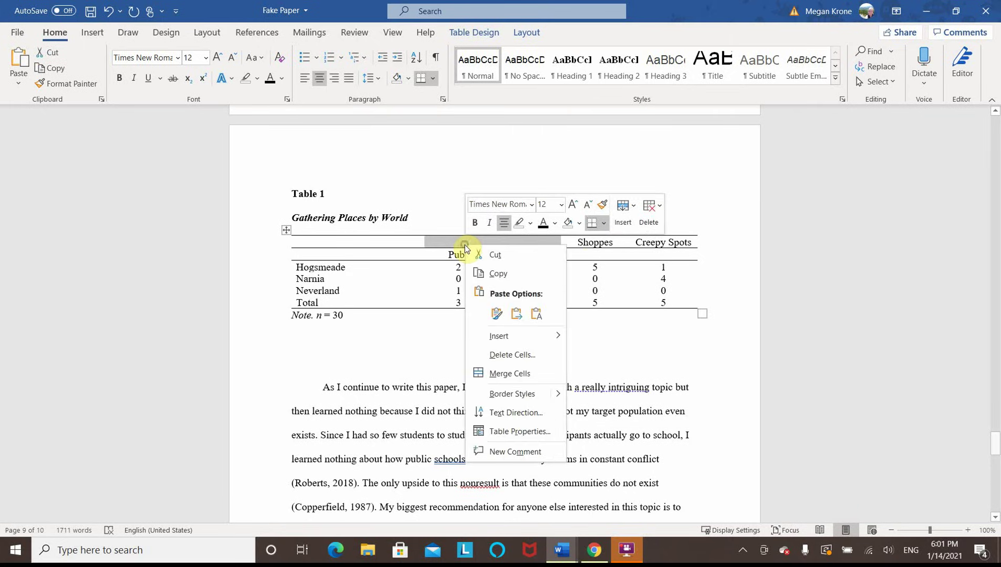
pyautogui.click(515, 373)
pyautogui.click(501, 242)
pyautogui.write('D')
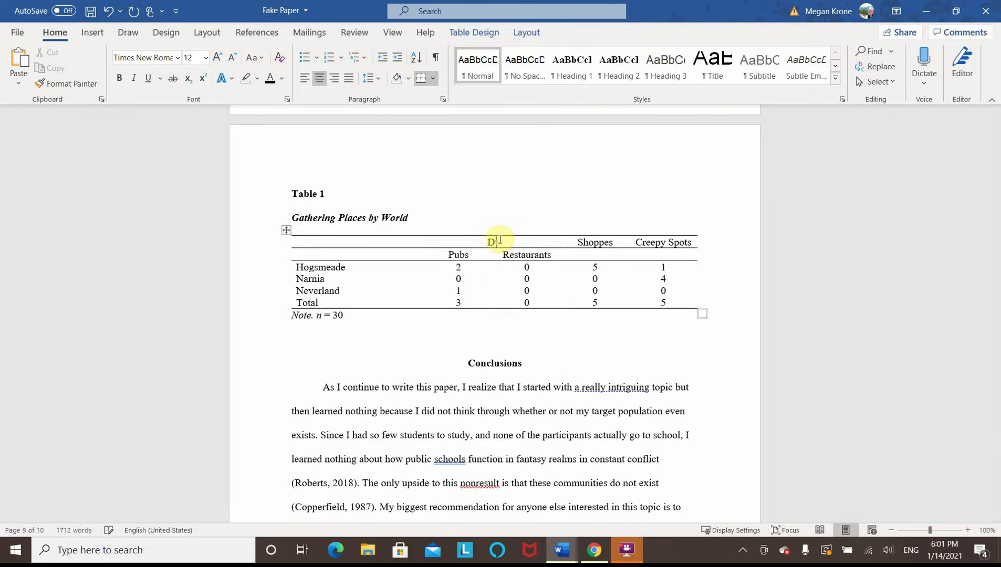
pyautogui.write('ating Establishments')
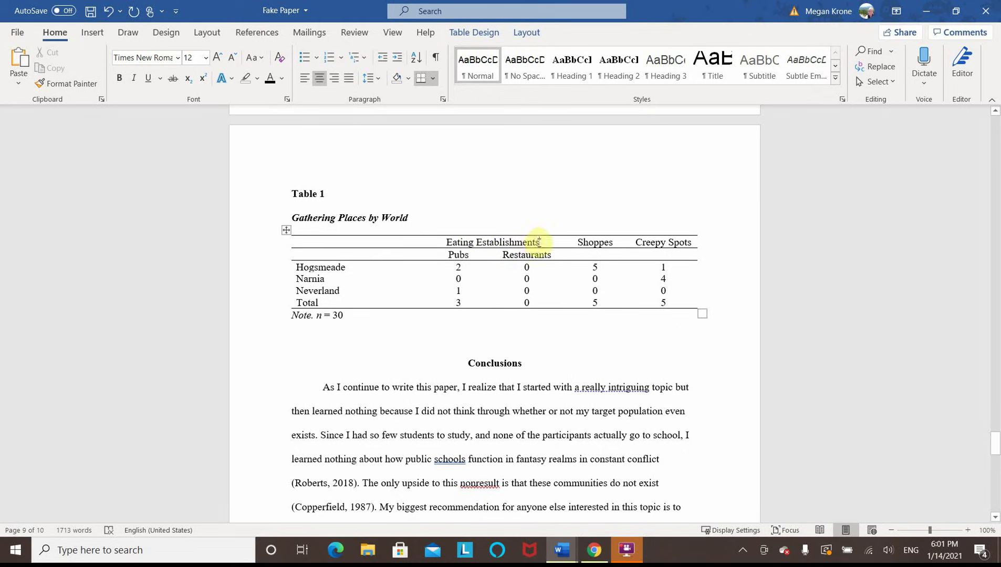
pyautogui.click(534, 301)
# Strip the Pubs/Restaurants row's borders, leaving only a single top rule
pyautogui.moveTo(466, 274); pyautogui.dragTo(440, 246)
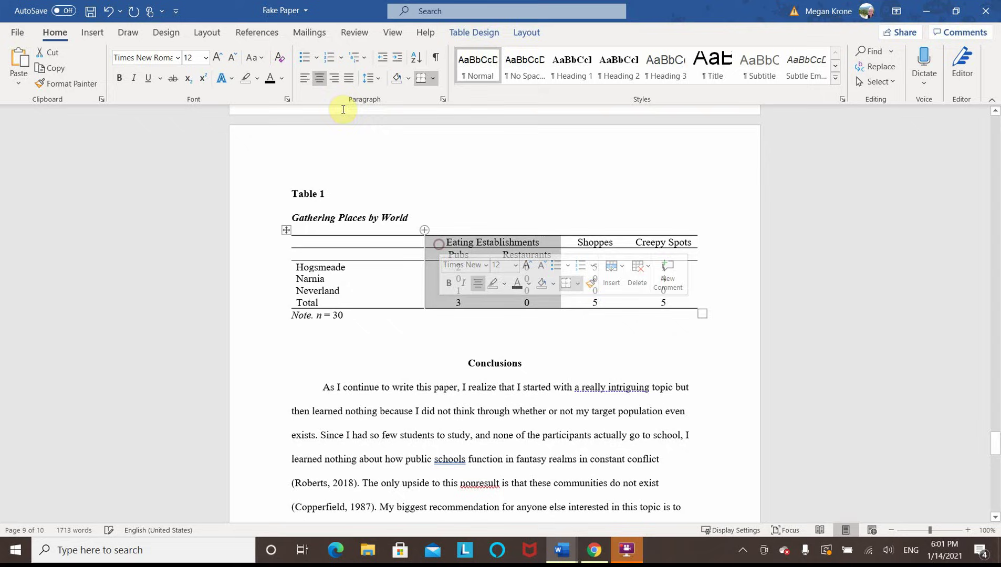
pyautogui.click(598, 313)
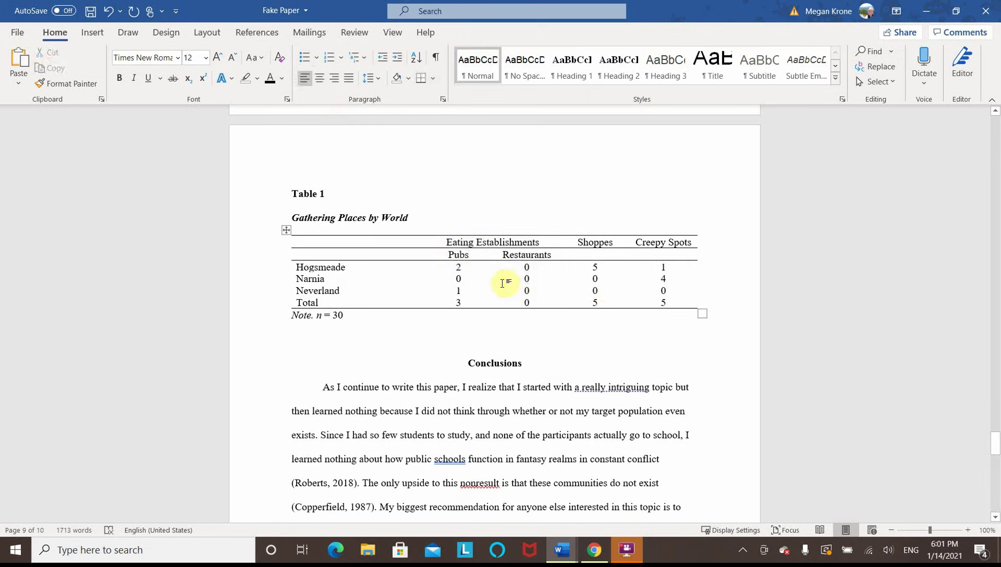
pyautogui.click(503, 284)
pyautogui.click(476, 242)
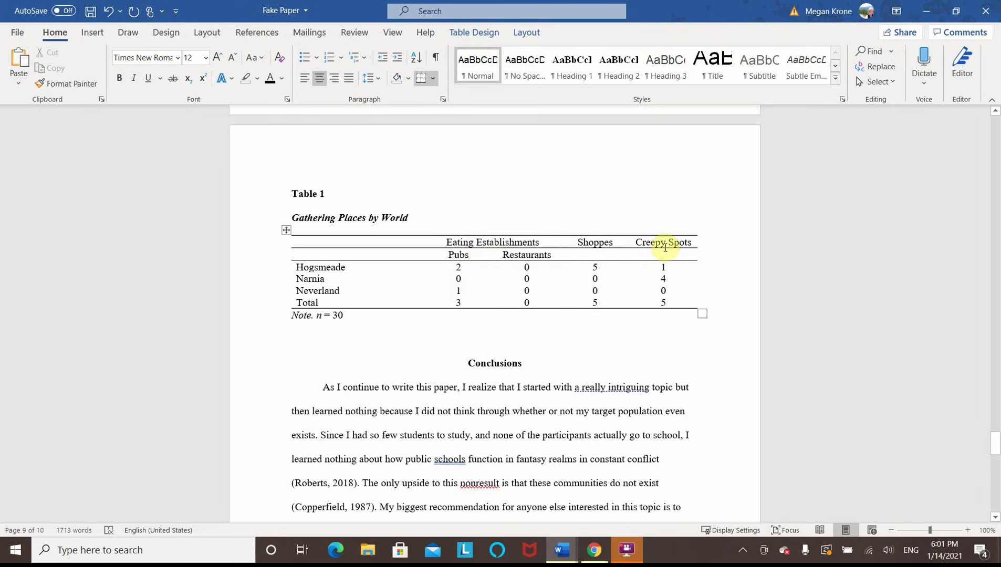
pyautogui.moveTo(664, 248); pyautogui.dragTo(266, 261)
pyautogui.click(305, 255)
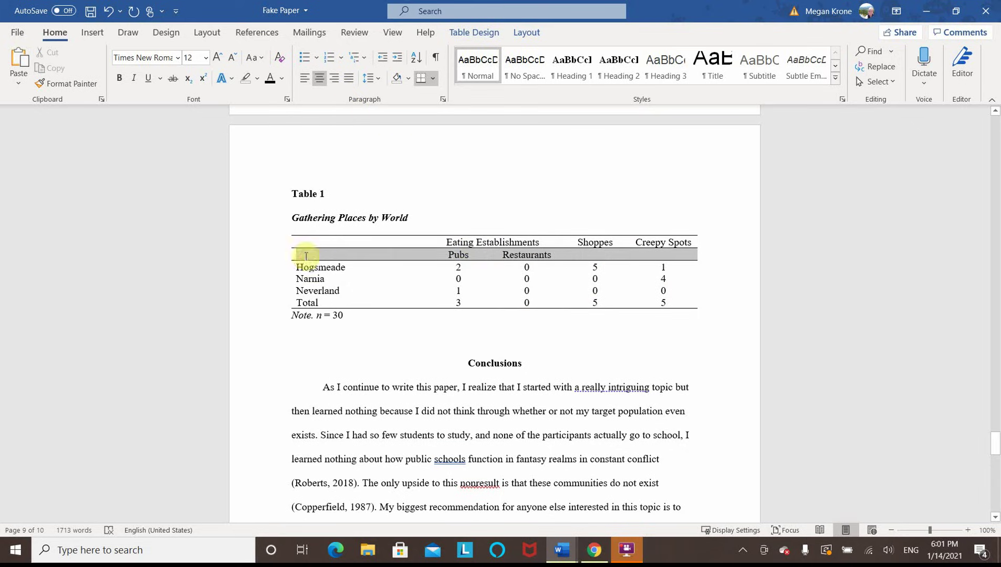
pyautogui.click(434, 79)
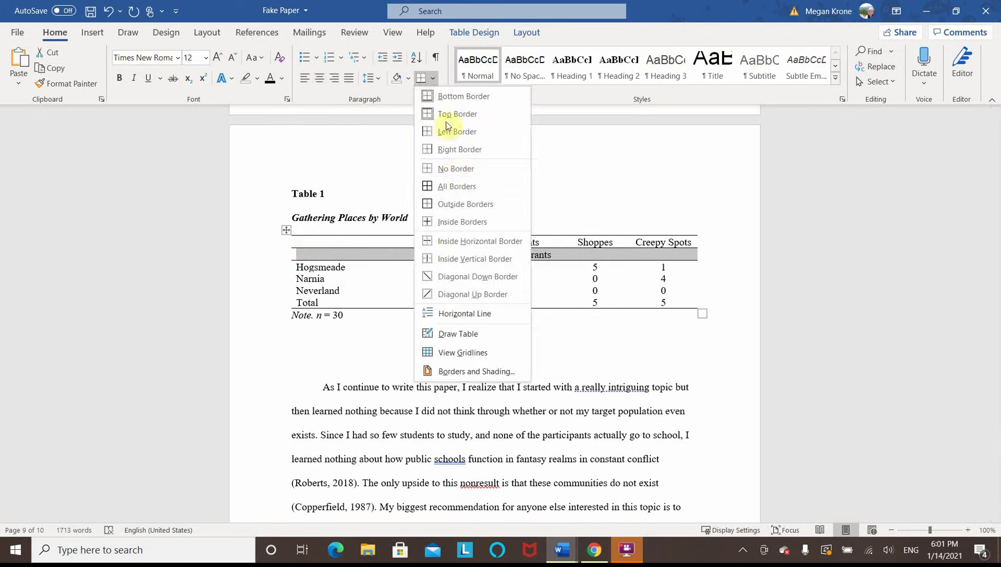
pyautogui.click(444, 167)
pyautogui.click(434, 79)
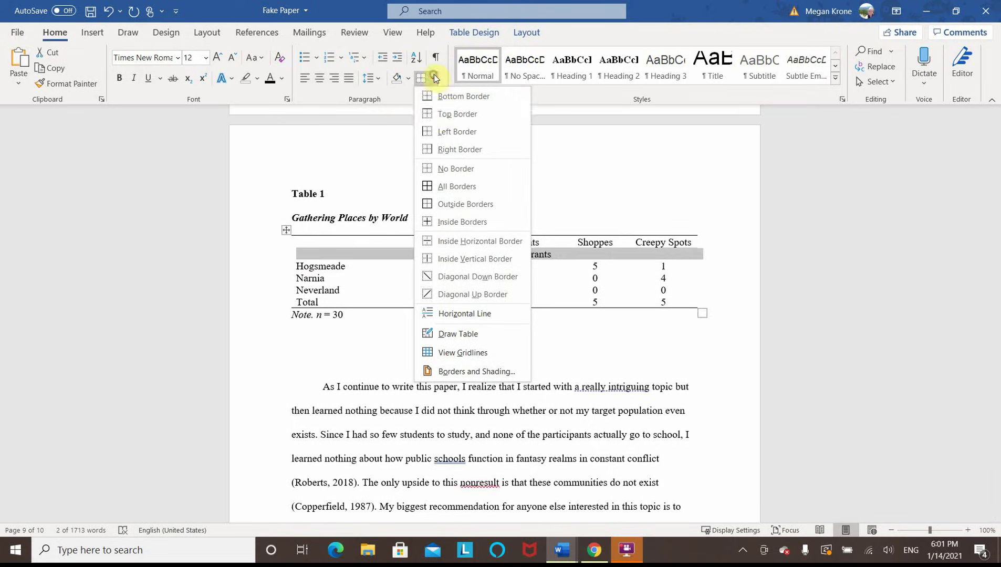
pyautogui.click(450, 114)
# Underline the Pubs and Restaurants subheadings
pyautogui.click(532, 242)
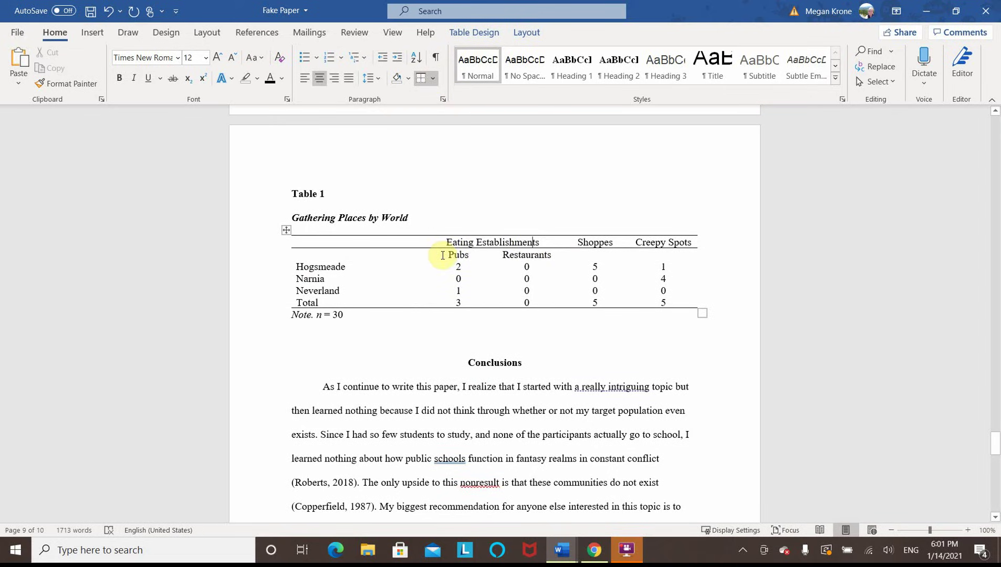
pyautogui.moveTo(558, 254); pyautogui.dragTo(458, 255)
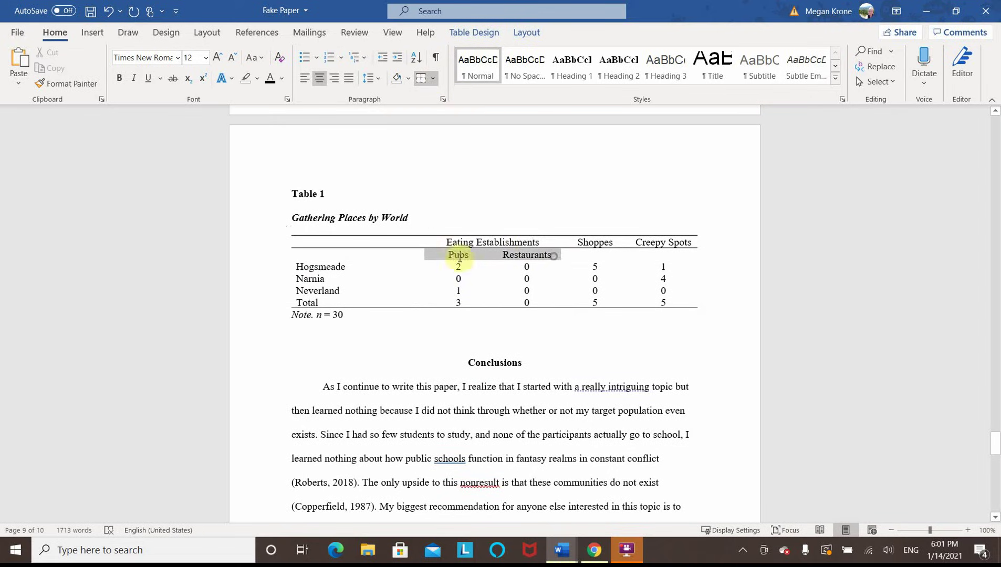
pyautogui.click(148, 78)
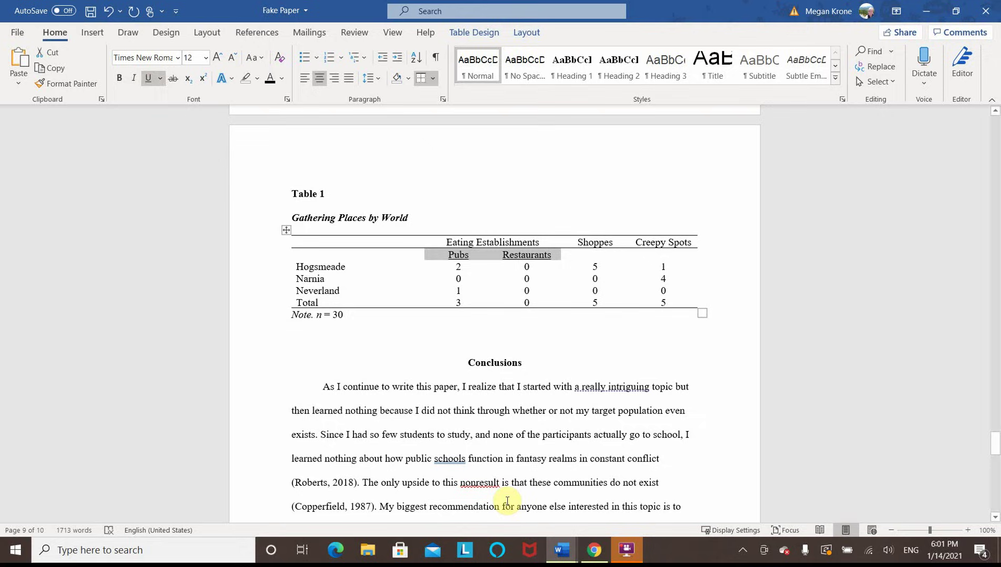
pyautogui.click(416, 280)
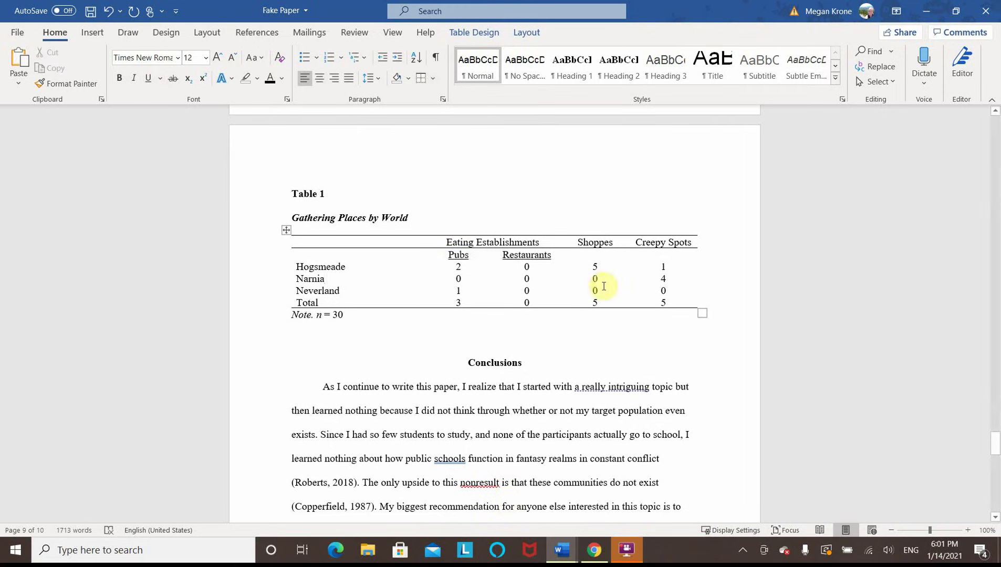
# Replace the subheadings with n and %, and italicize the n
pyautogui.click(468, 255)
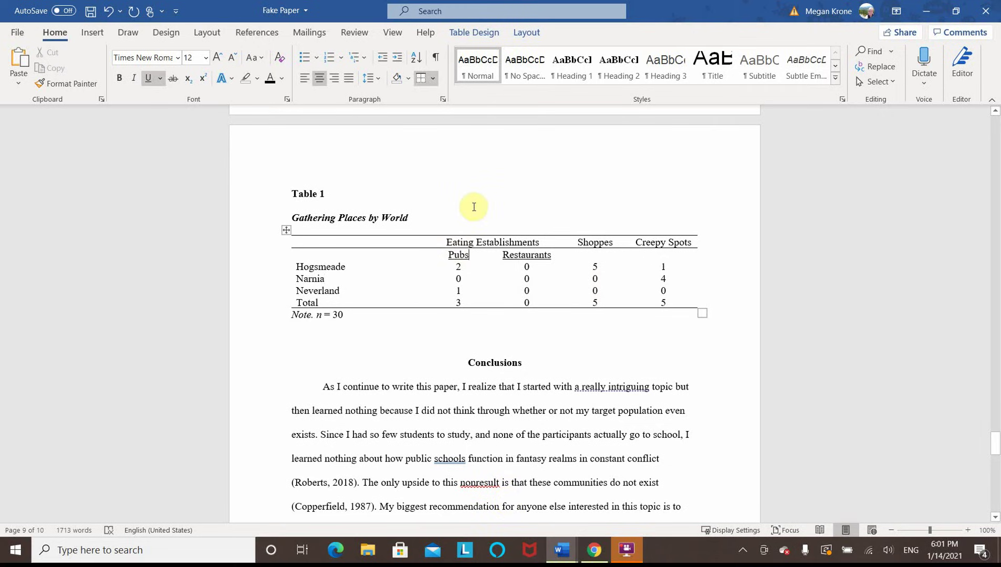
pyautogui.press('BackSpace')
pyautogui.press('BackSpace')
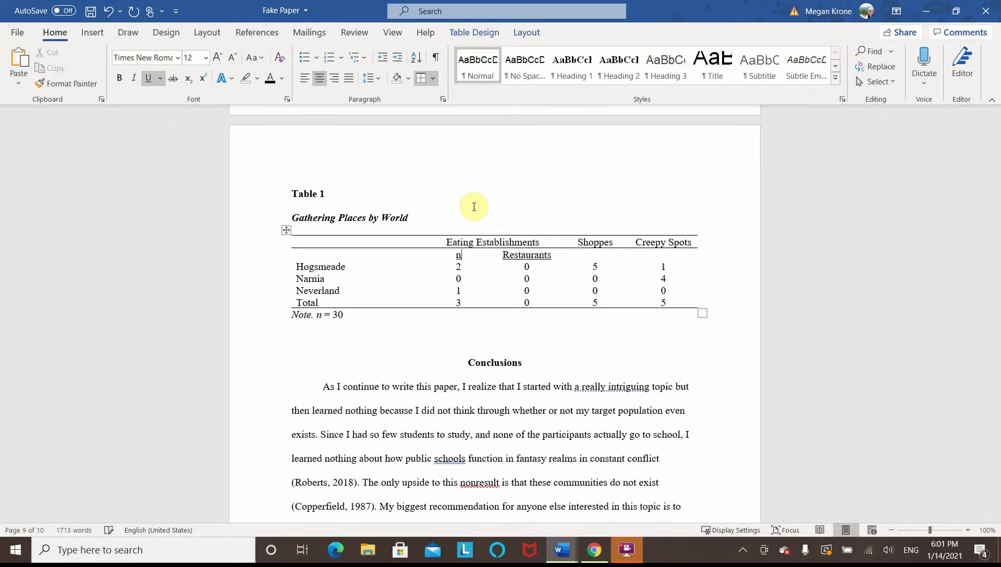
pyautogui.press('BackSpace')
pyautogui.press('BackSpace')
pyautogui.press('BackSpace')
pyautogui.press('BackSpace')
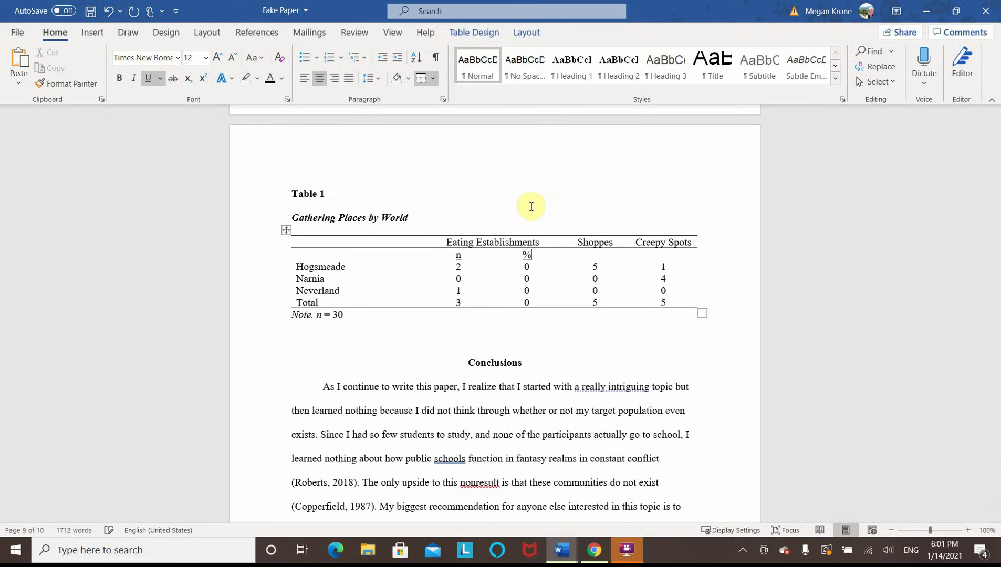
pyautogui.doubleClick(458, 255)
pyautogui.click(476, 288)
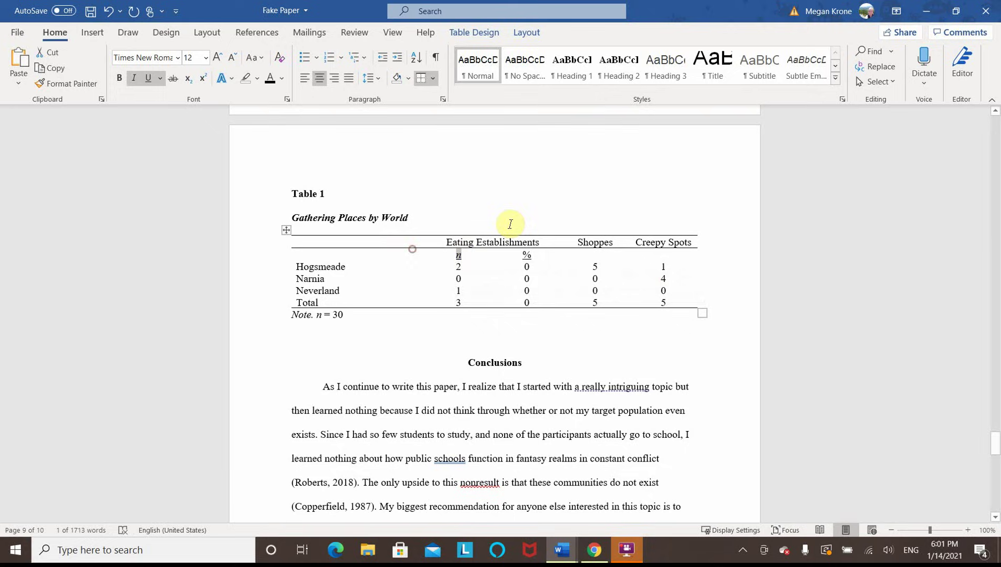
pyautogui.click(527, 255)
# Undo the italic n and the % subheading edit
pyautogui.click(505, 243)
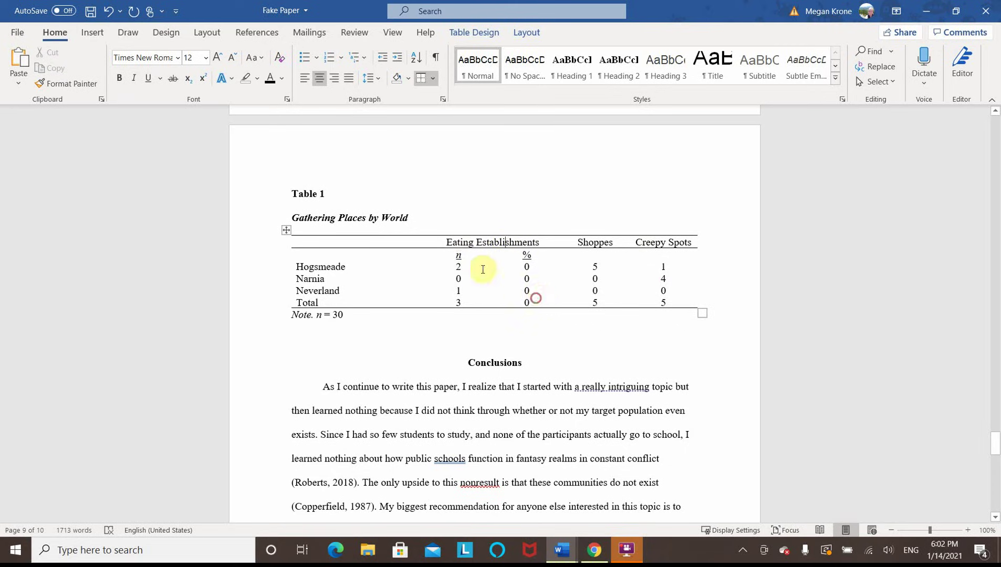
pyautogui.moveTo(532, 298); pyautogui.dragTo(454, 256)
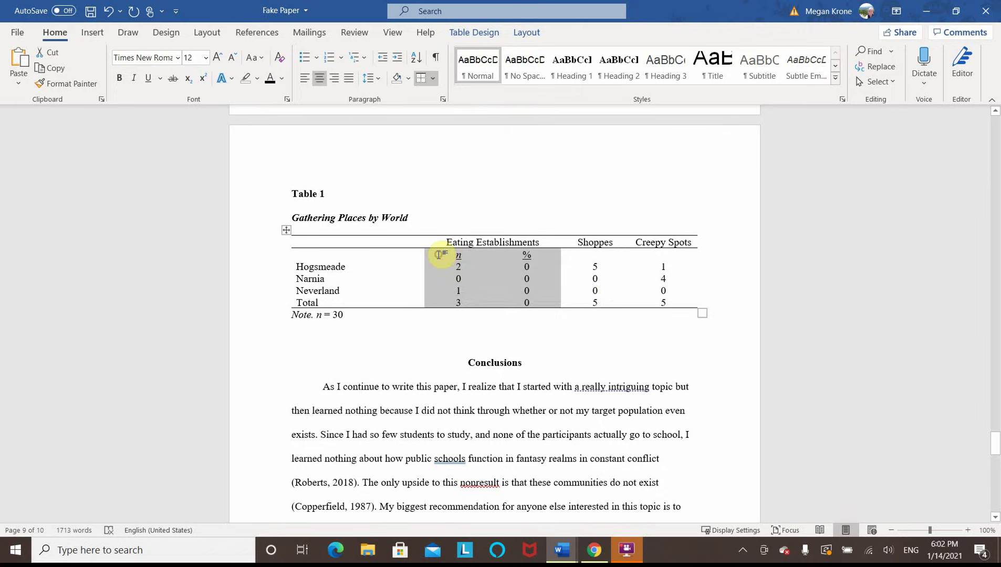
pyautogui.click(437, 258)
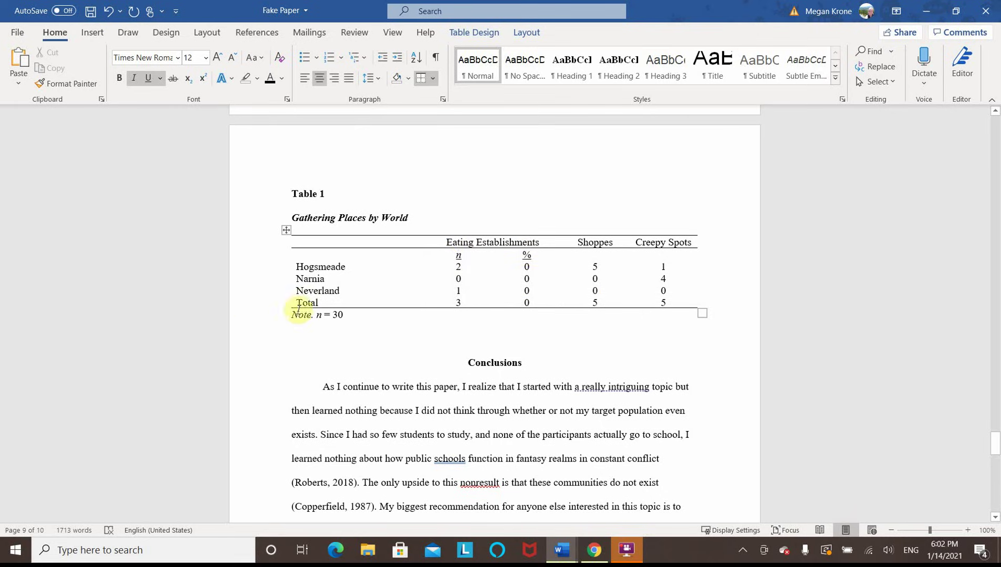
pyautogui.click(108, 10)
pyautogui.click(108, 11)
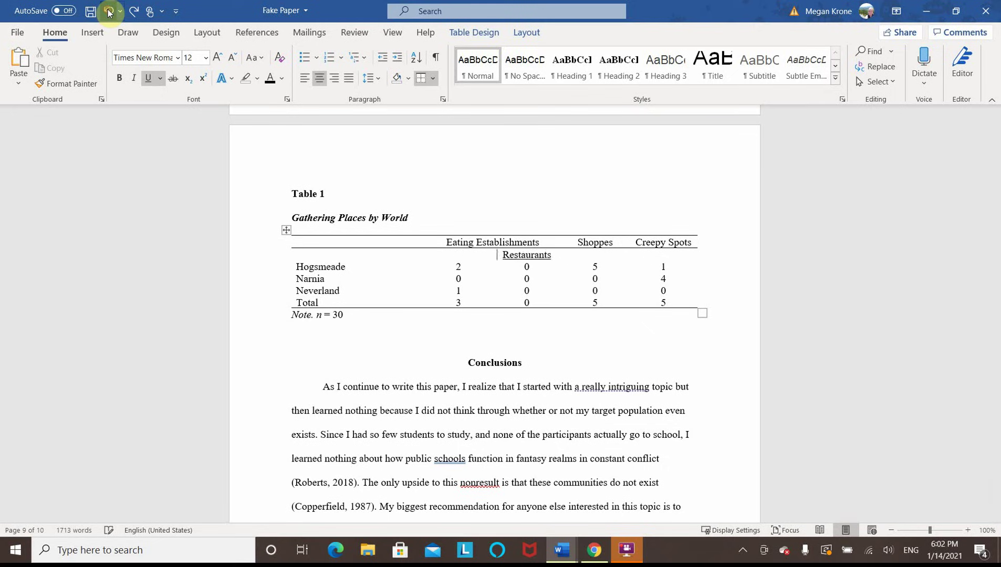
# Undo back to the single Pubs/Restaurants/Shoppes/Creepy Spots header row
pyautogui.click(108, 10)
pyautogui.click(107, 10)
pyautogui.click(107, 10)
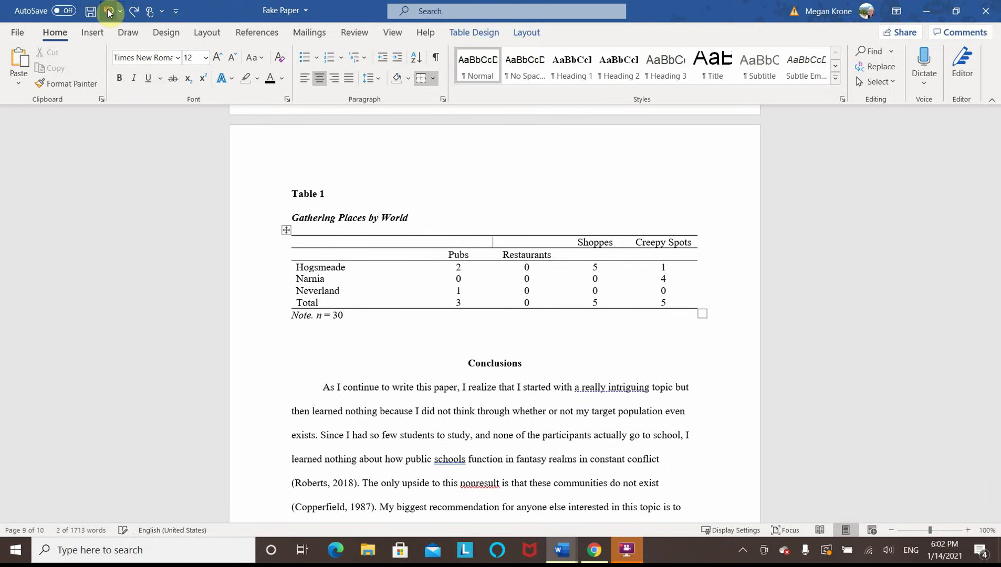
pyautogui.click(108, 11)
pyautogui.click(108, 10)
pyautogui.click(107, 11)
pyautogui.click(107, 11)
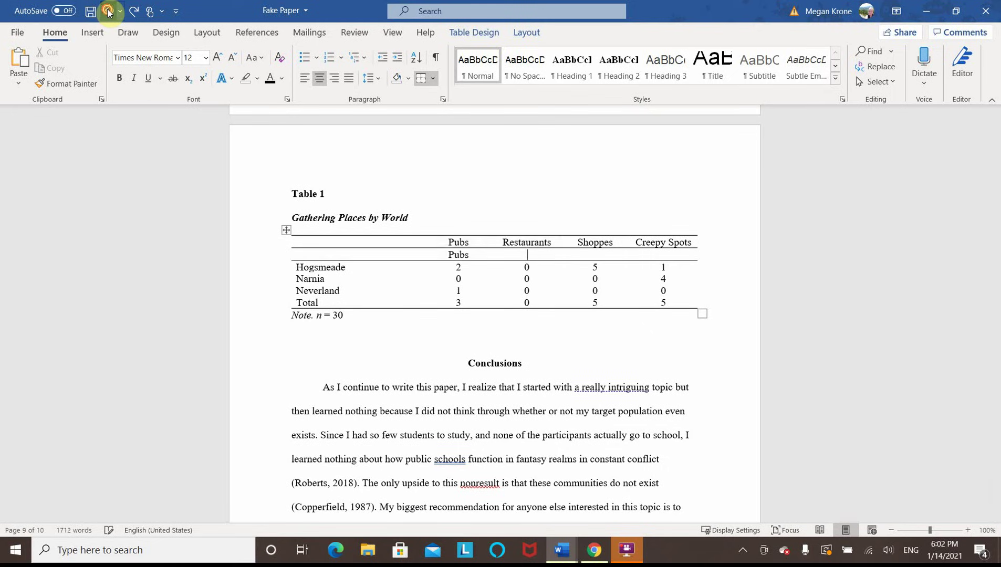
pyautogui.click(108, 11)
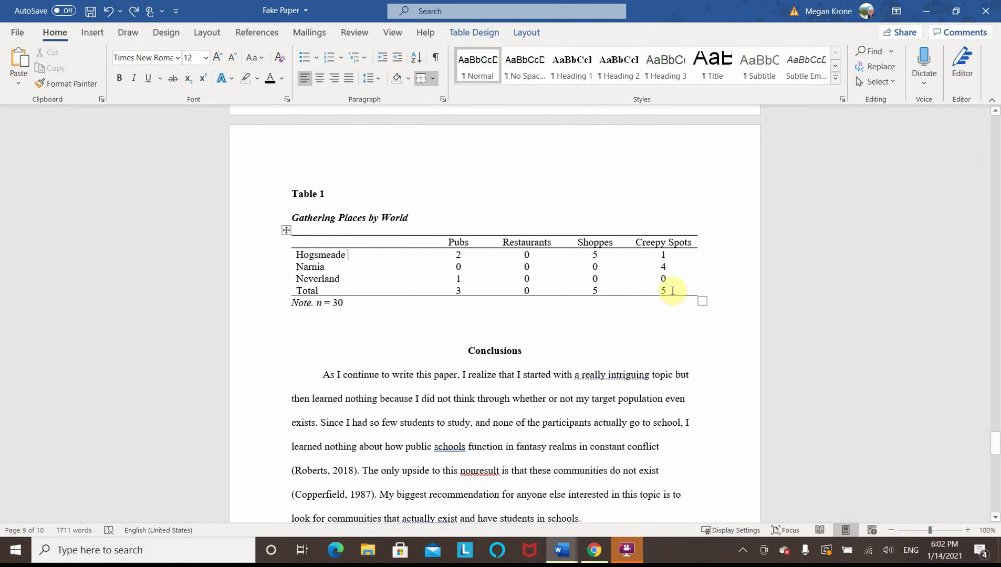
# Insert four blank rows below the Total row
pyautogui.moveTo(672, 291); pyautogui.dragTo(330, 290)
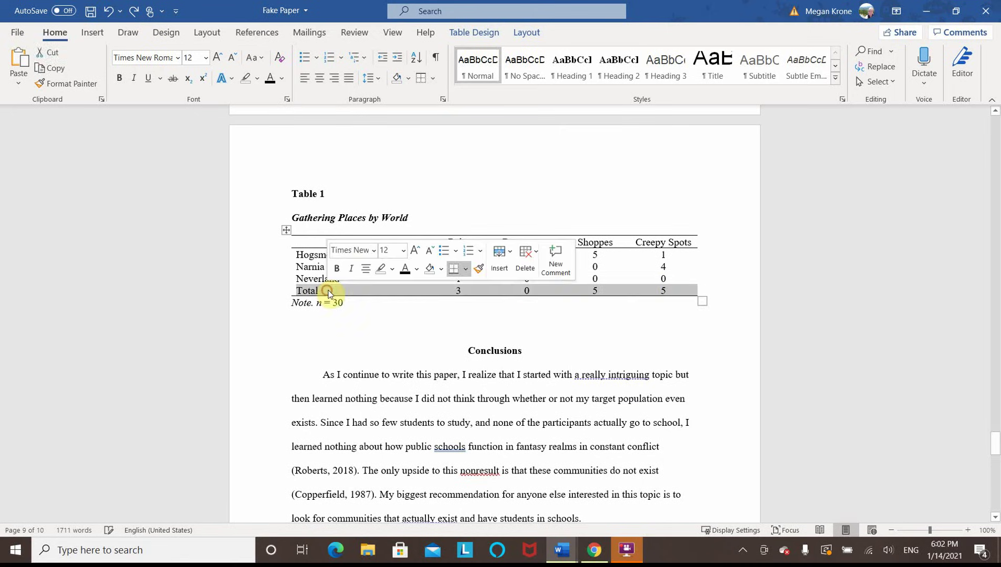
pyautogui.click(330, 291)
pyautogui.rightClick(369, 292)
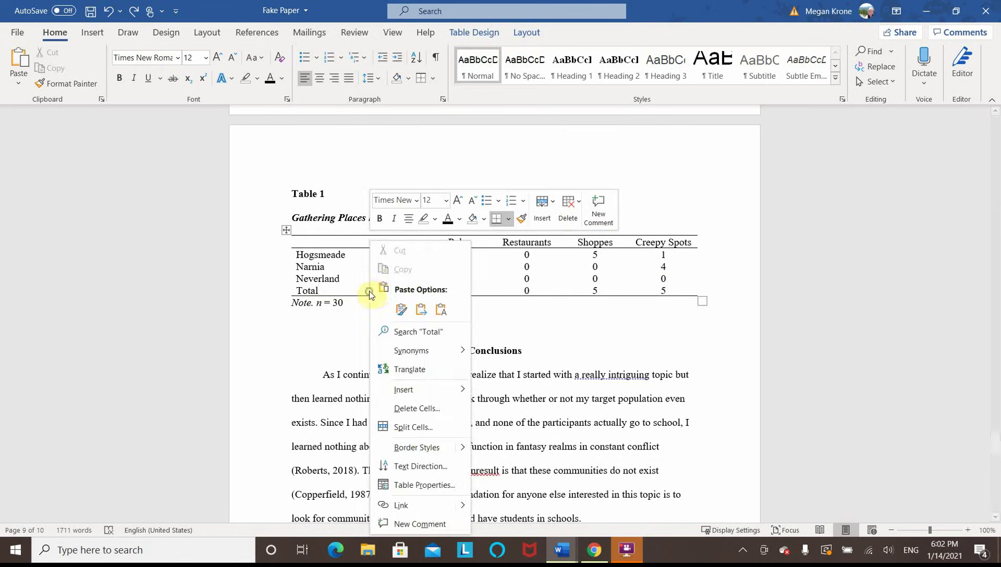
pyautogui.click(543, 208)
pyautogui.click(572, 257)
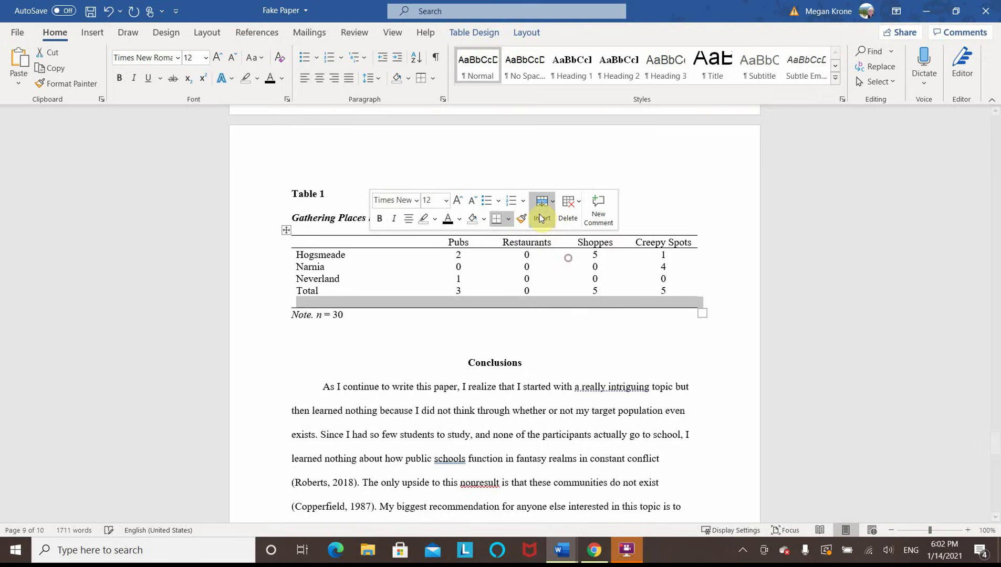
pyautogui.click(543, 211)
pyautogui.click(562, 260)
pyautogui.click(542, 210)
pyautogui.click(572, 257)
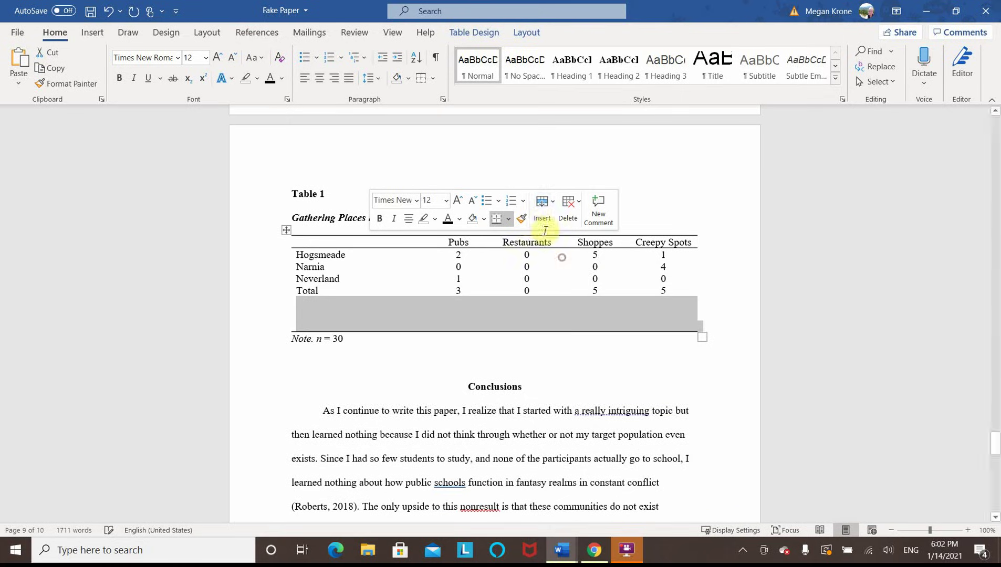
pyautogui.click(542, 210)
pyautogui.click(573, 257)
pyautogui.click(473, 279)
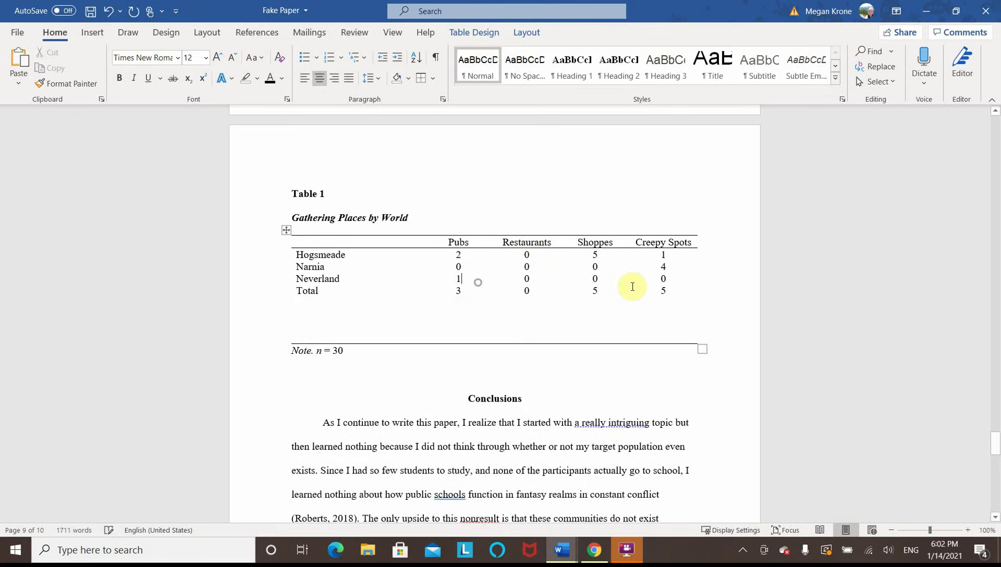
# Delete the stray header letter and add blank rows above Hogsmeade and below Total
pyautogui.click(372, 242)
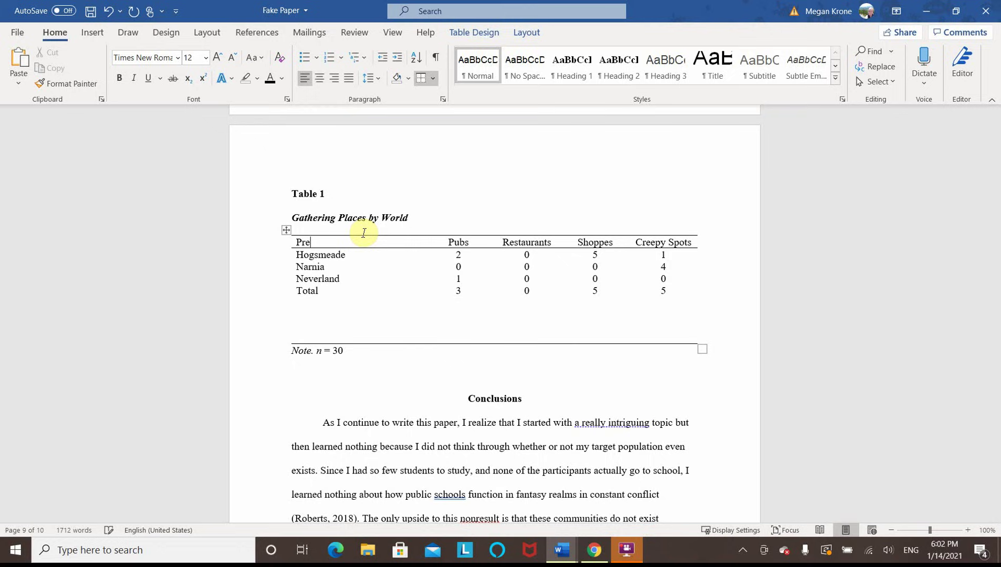
pyautogui.press('BackSpace')
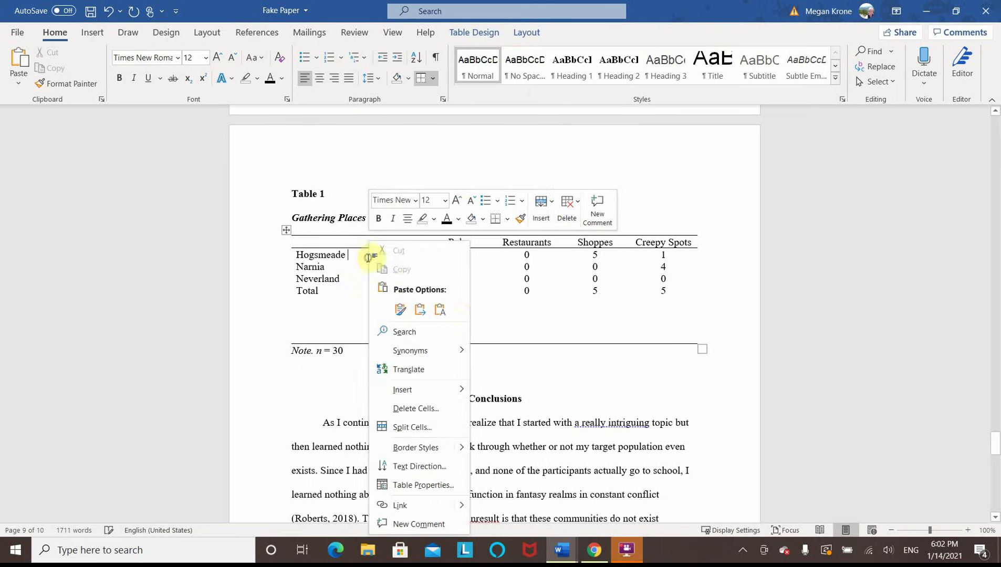
pyautogui.rightClick(369, 256)
pyautogui.click(541, 205)
pyautogui.click(557, 236)
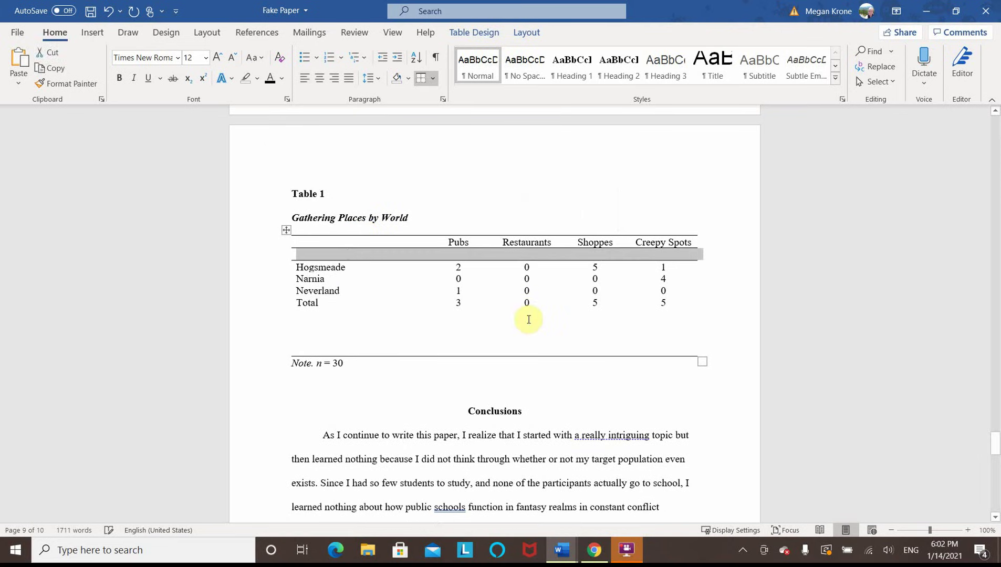
pyautogui.click(529, 317)
pyautogui.rightClick(529, 315)
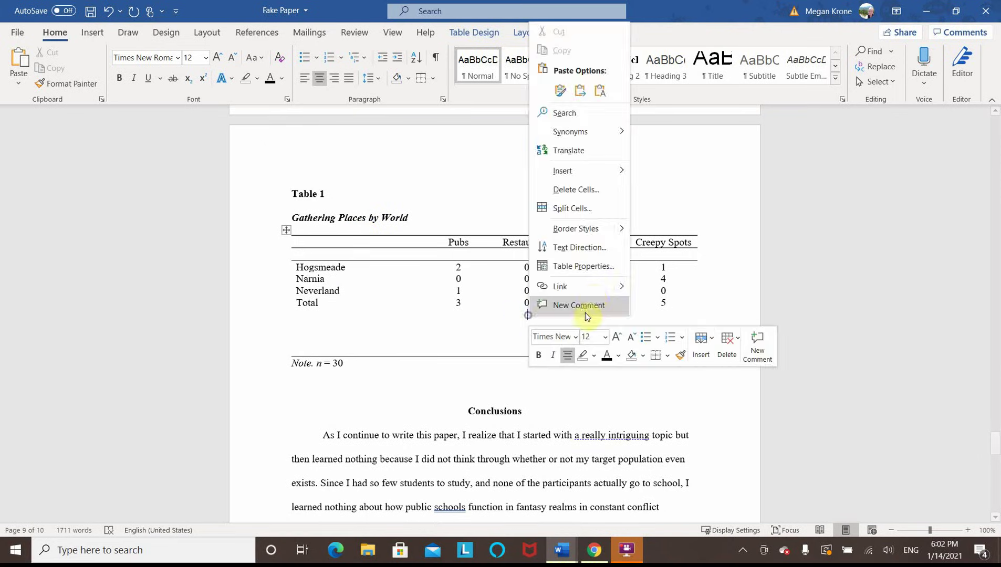
pyautogui.click(697, 354)
pyautogui.click(714, 374)
pyautogui.click(630, 268)
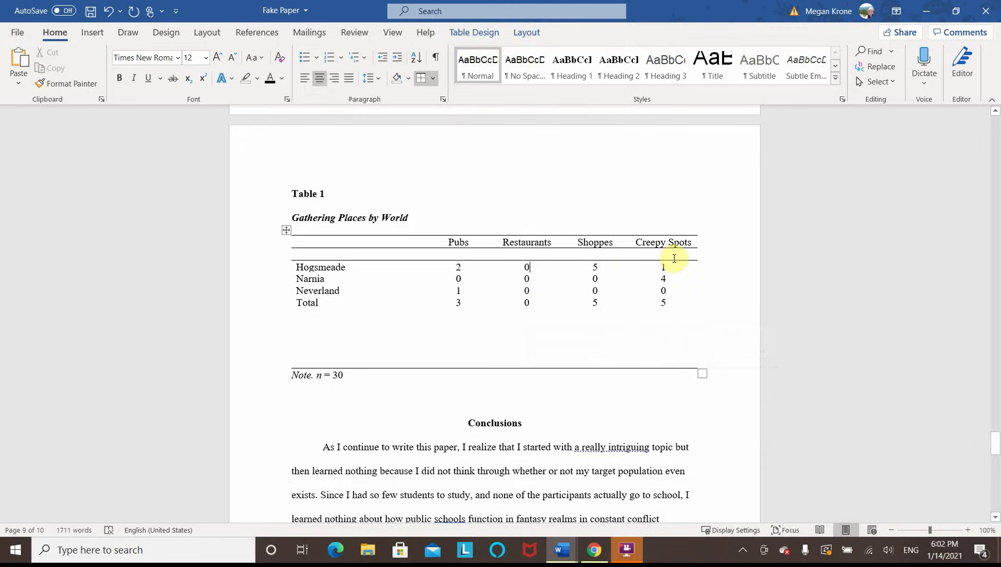
# Clear the blank row's borders and put a single rule directly under the heading row
pyautogui.moveTo(679, 257); pyautogui.dragTo(336, 265)
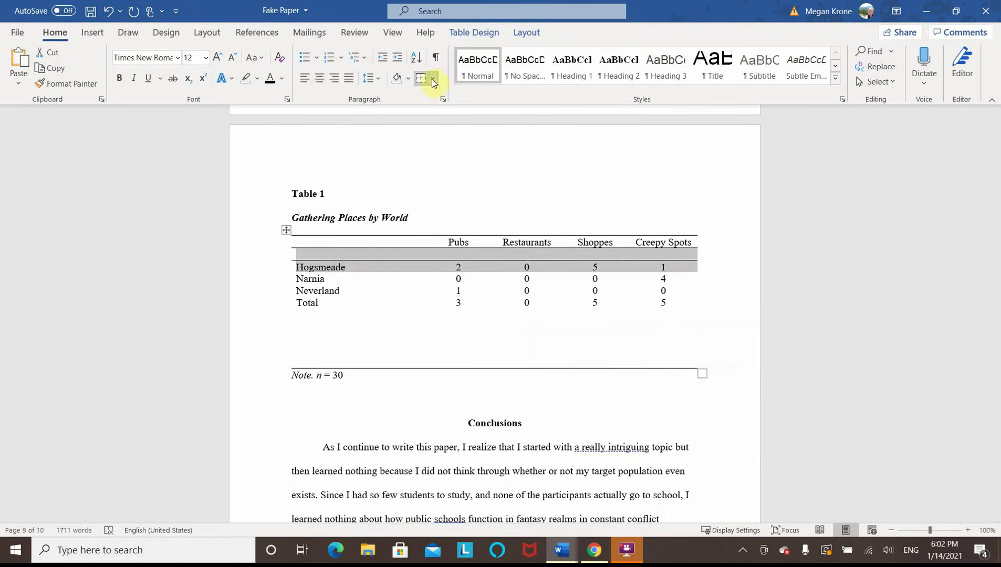
pyautogui.click(467, 277)
pyautogui.moveTo(691, 255); pyautogui.dragTo(336, 256)
pyautogui.click(432, 78)
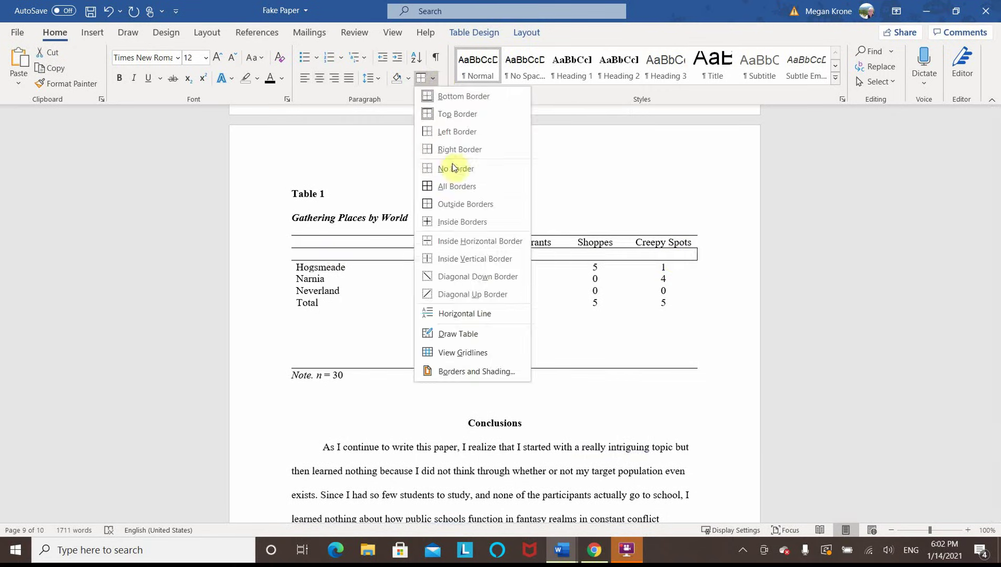
pyautogui.click(453, 166)
pyautogui.click(431, 78)
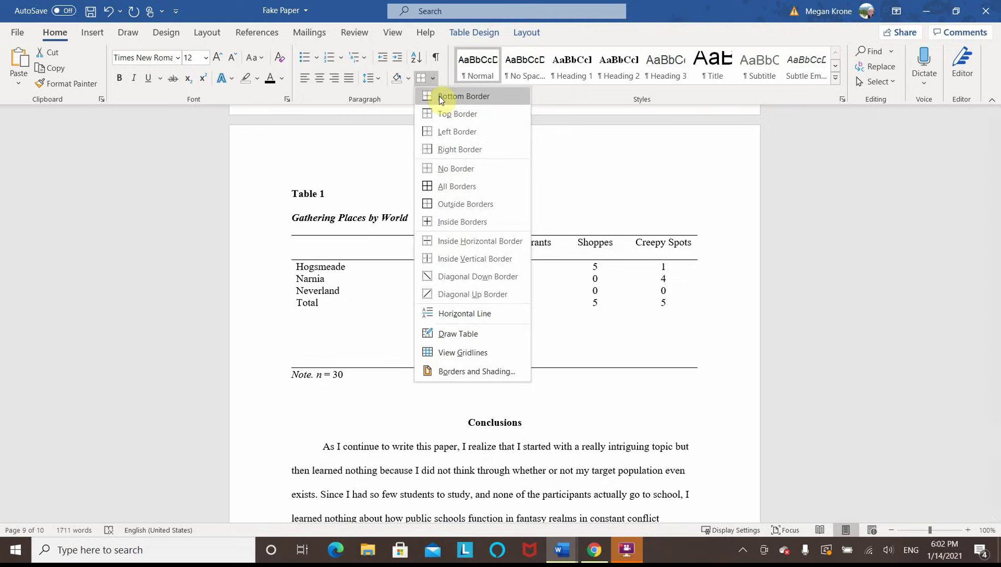
pyautogui.click(448, 96)
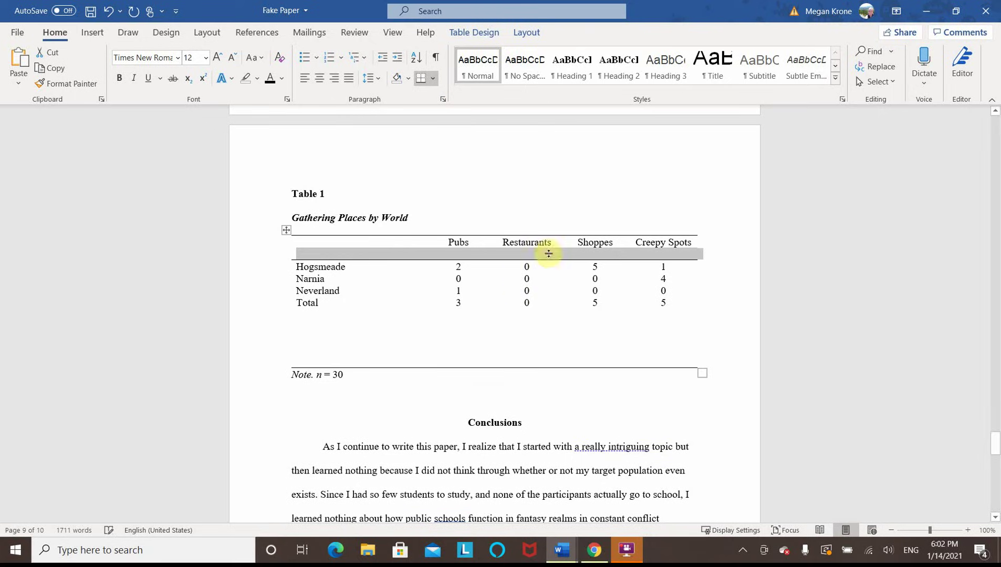
pyautogui.click(108, 10)
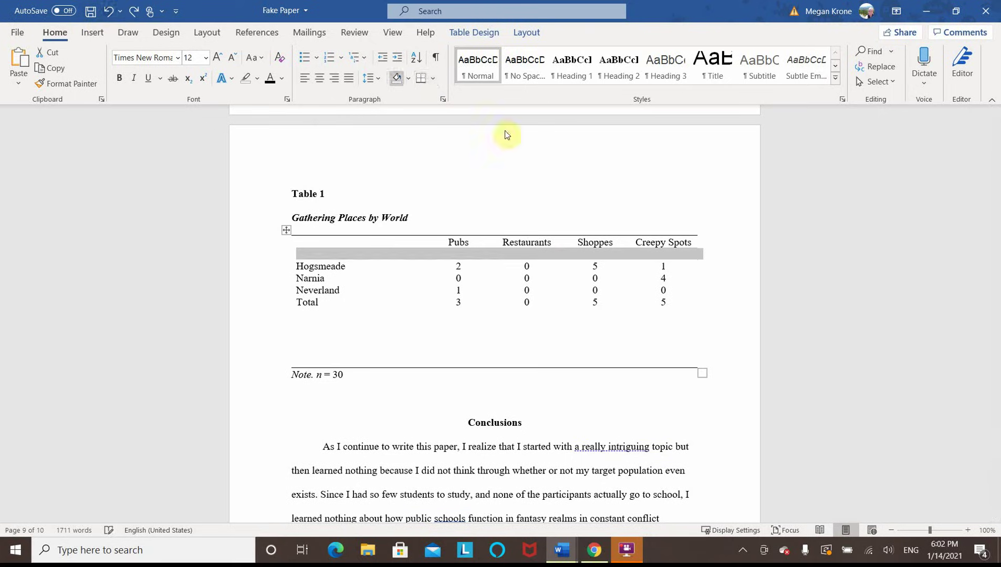
pyautogui.click(432, 78)
pyautogui.click(444, 114)
pyautogui.click(585, 264)
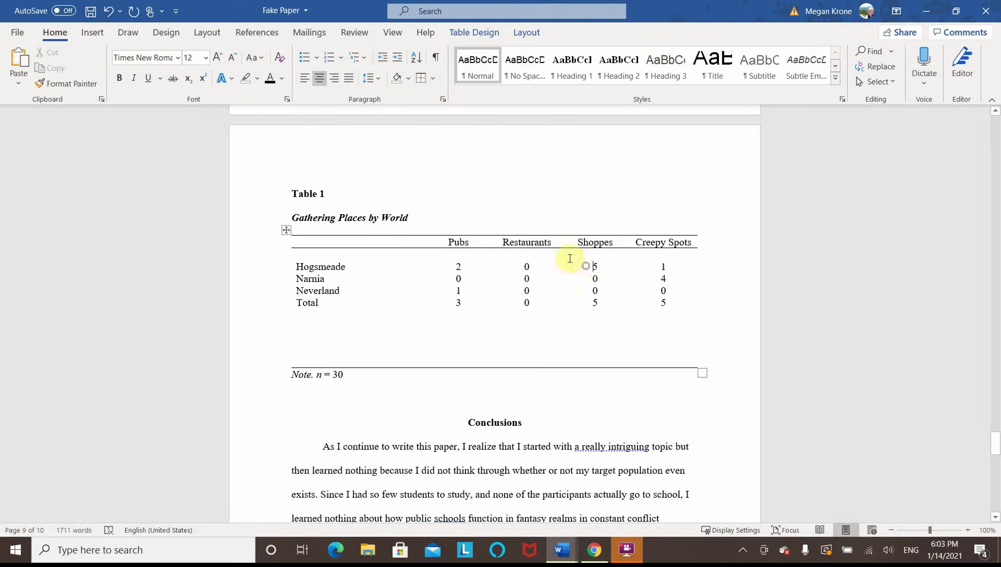
pyautogui.moveTo(681, 251); pyautogui.dragTo(465, 262)
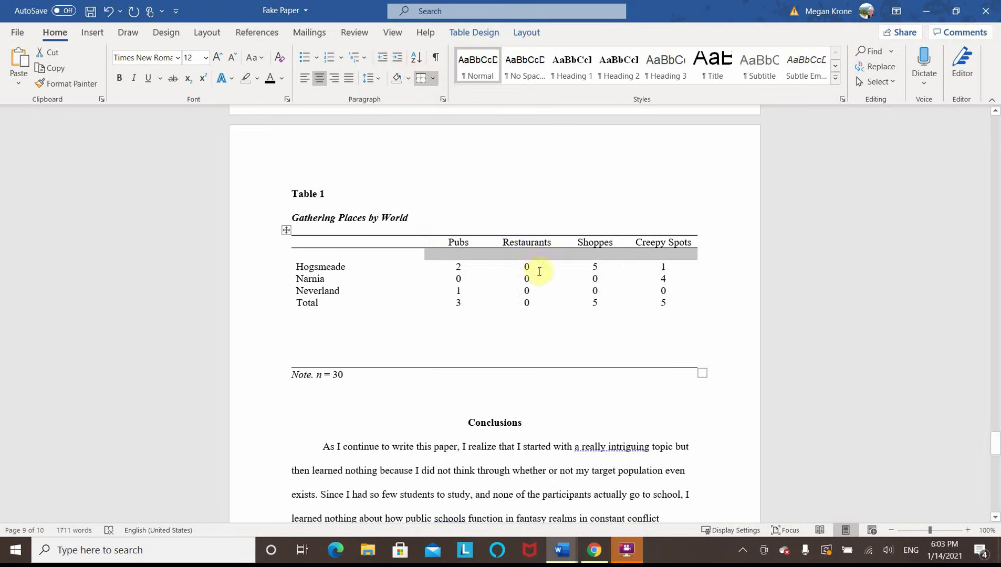
# Merge the blank rows above Hogsmeade and below Total into spanning Pre-400 AD and Post-400 AD cells
pyautogui.rightClick(533, 254)
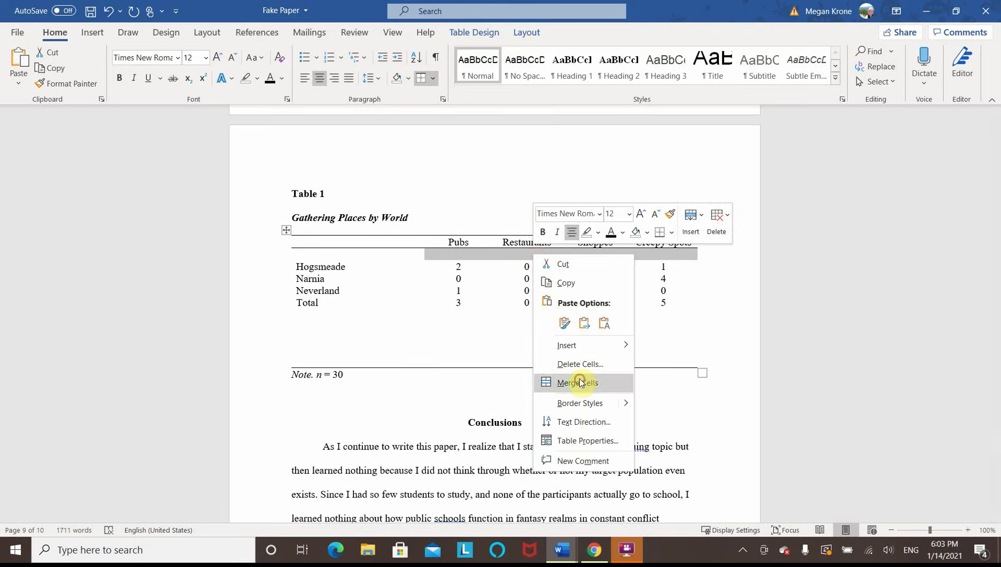
pyautogui.click(575, 382)
pyautogui.click(557, 255)
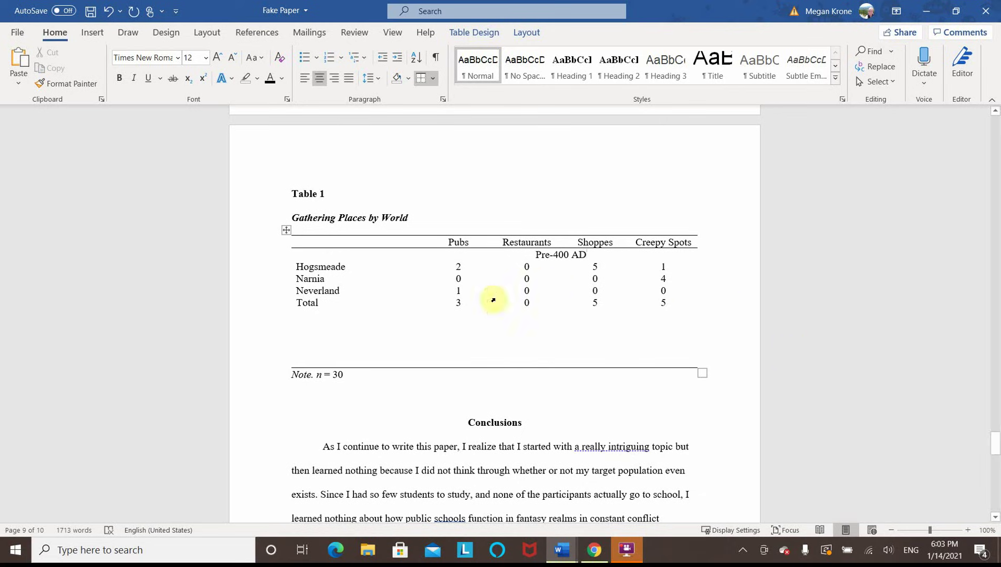
pyautogui.click(331, 318)
pyautogui.moveTo(674, 315); pyautogui.dragTo(473, 307)
pyautogui.click(320, 78)
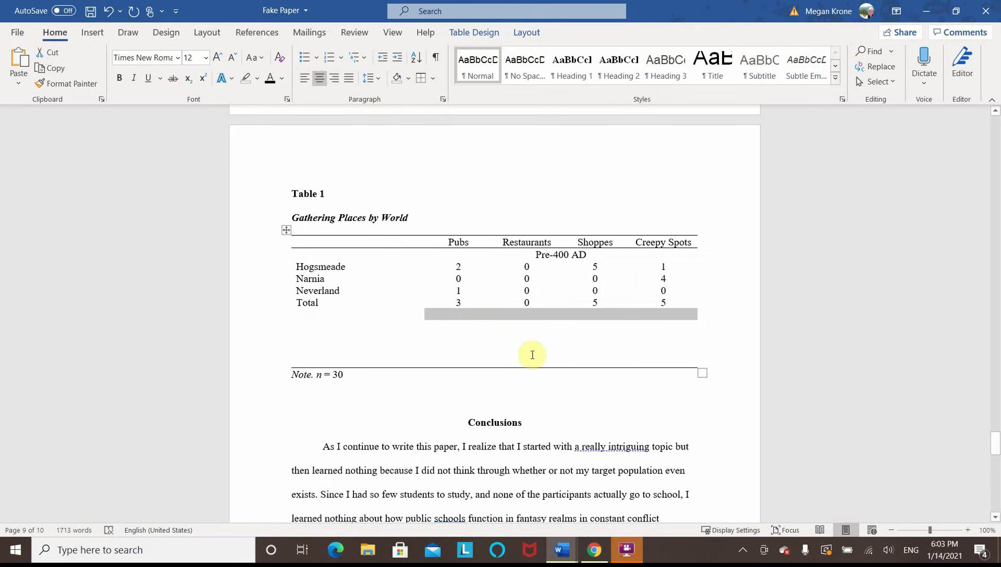
pyautogui.rightClick(518, 315)
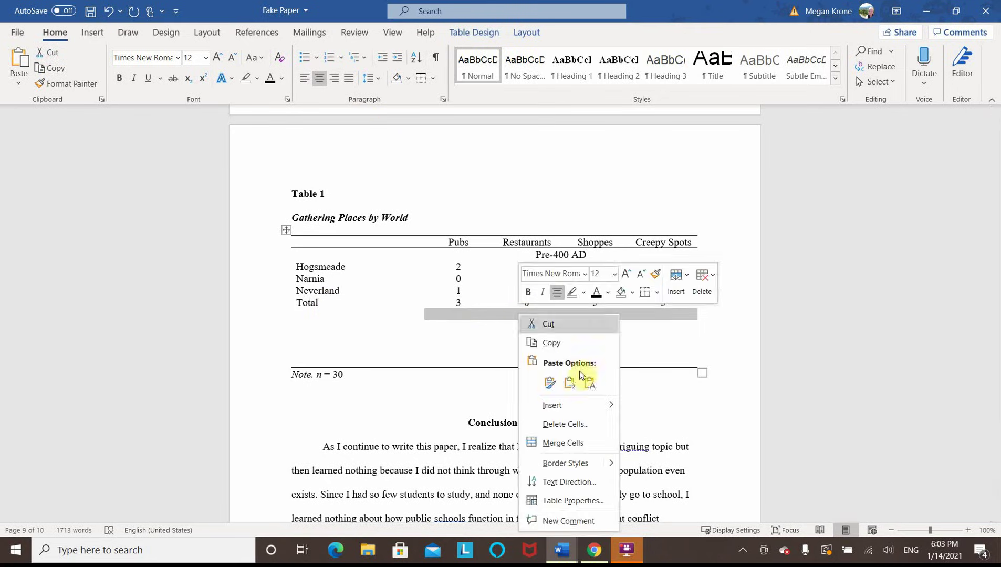
pyautogui.click(585, 440)
pyautogui.click(569, 314)
pyautogui.write('Post-400 AD')
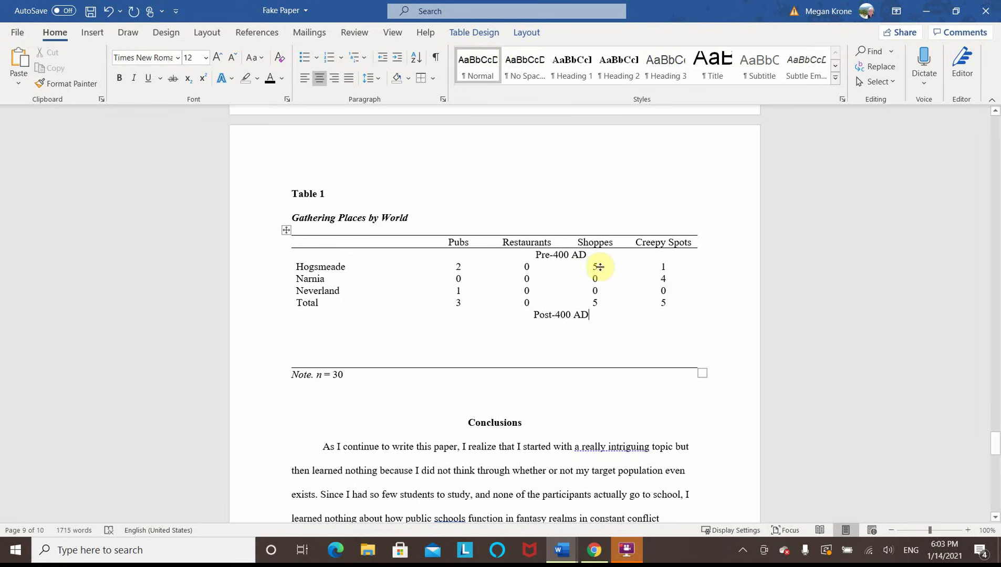
# Underline the Pre-400 AD and Post-400 AD subheadings
pyautogui.moveTo(587, 255); pyautogui.dragTo(536, 254)
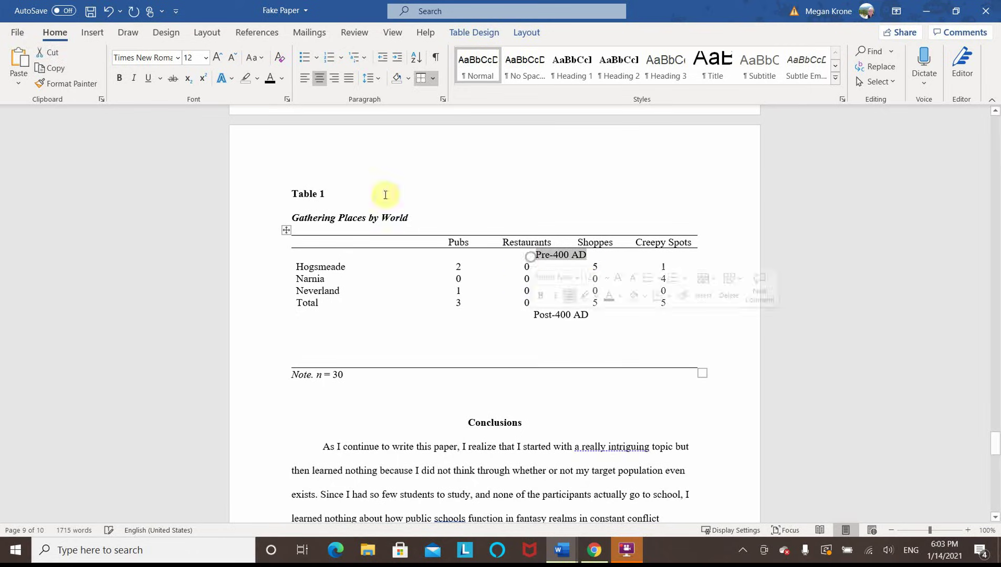
pyautogui.click(152, 79)
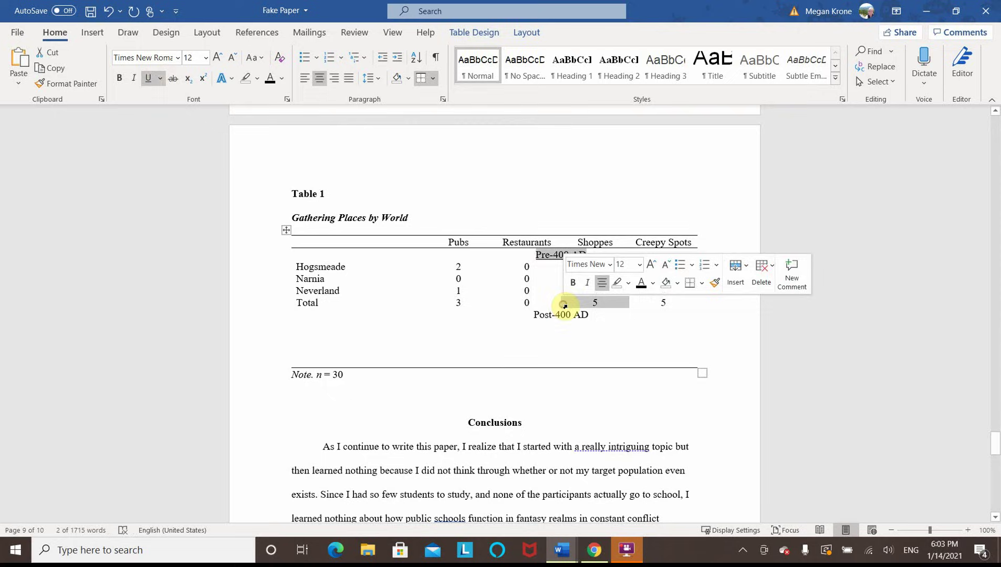
pyautogui.click(590, 314)
pyautogui.moveTo(590, 315); pyautogui.dragTo(528, 315)
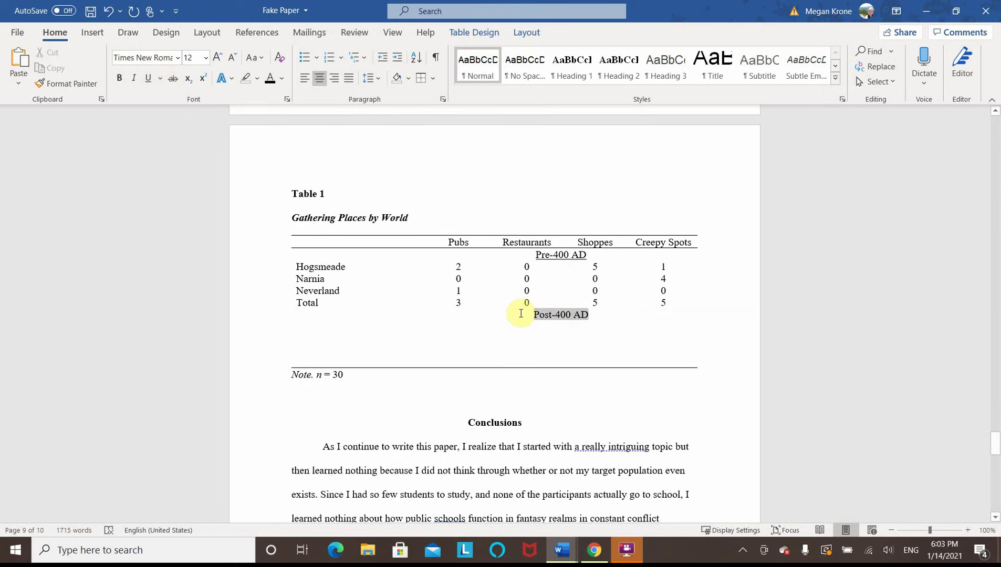
pyautogui.click(152, 78)
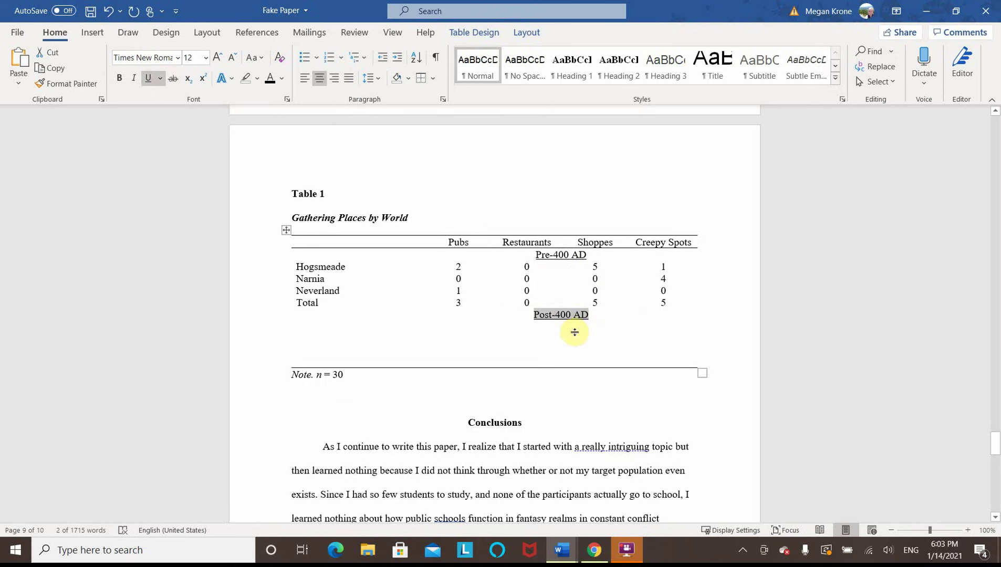
# Paste the Hogsmeade–Total row labels under Post-400 AD and begin entering counts, starting with 0
pyautogui.click(662, 290)
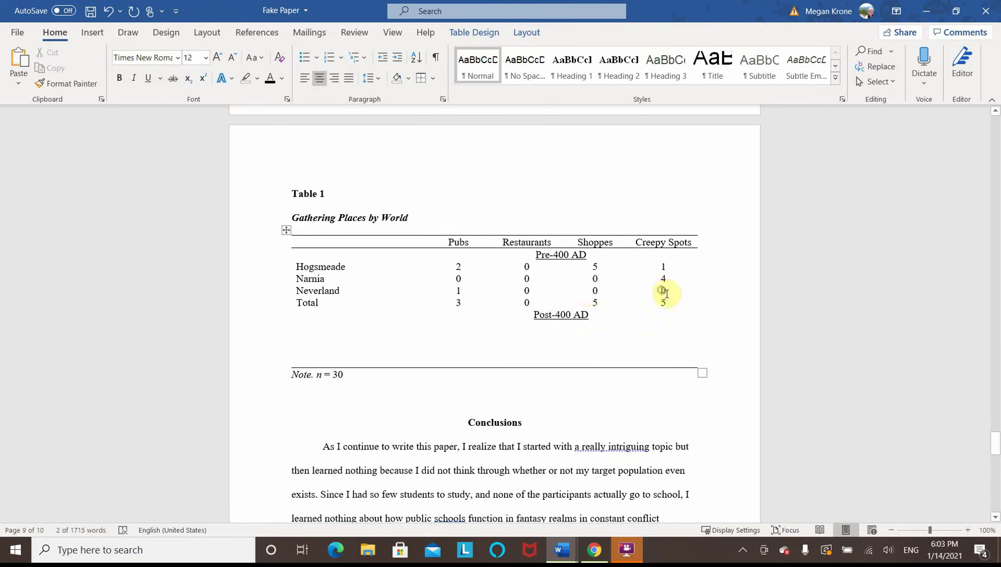
pyautogui.moveTo(327, 301); pyautogui.dragTo(291, 269)
pyautogui.hotkey('ctrl', 'c')
pyautogui.click(313, 329)
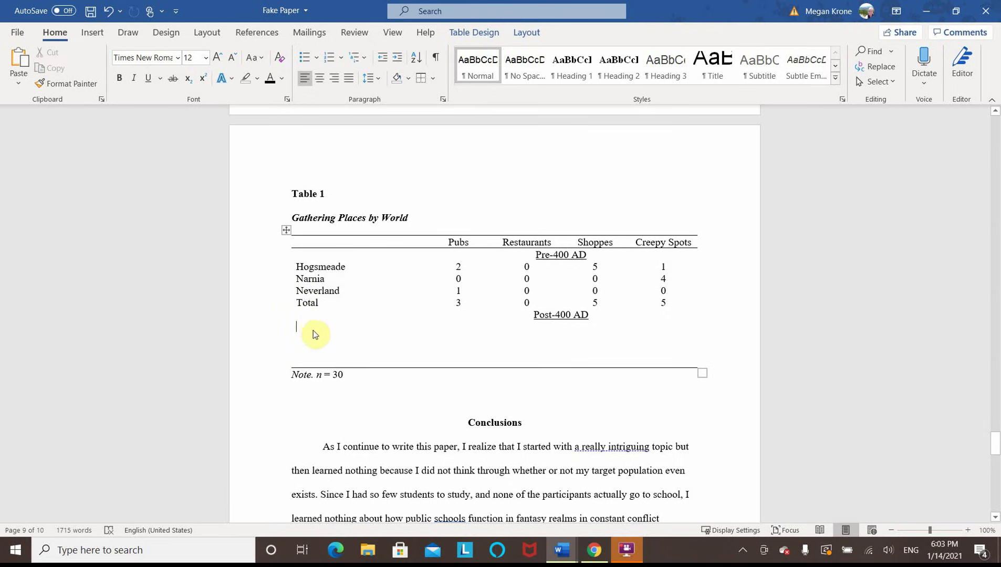
pyautogui.hotkey('ctrl', 'v')
pyautogui.click(463, 324)
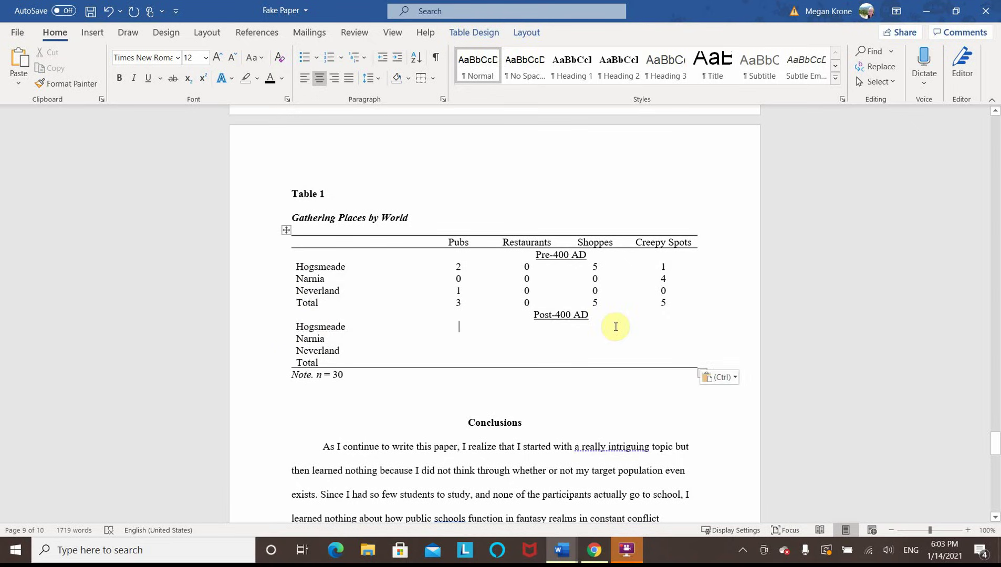
pyautogui.write('0')
pyautogui.press('Down')
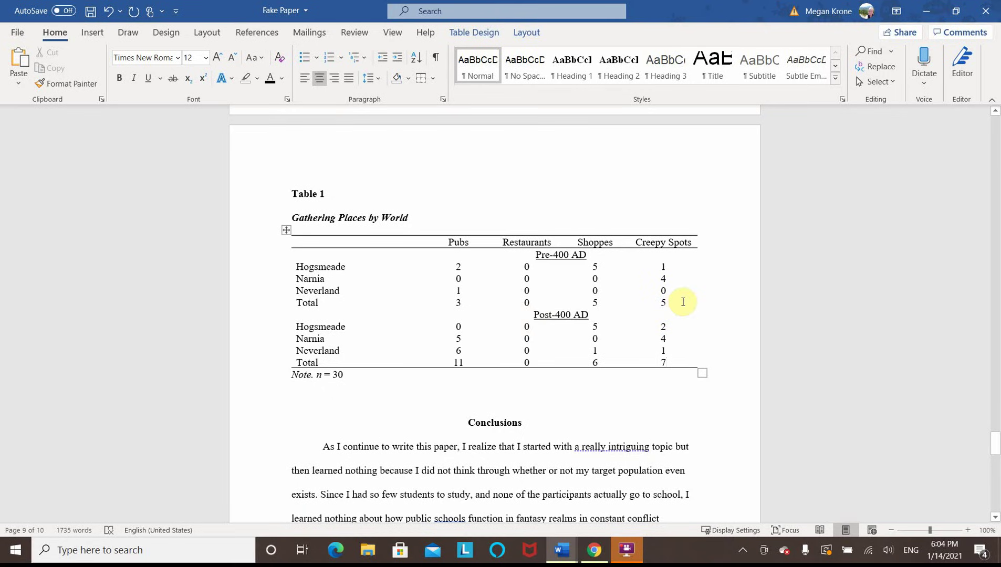
# Add border rules to the Pre-400 AD Total row
pyautogui.moveTo(683, 302); pyautogui.dragTo(315, 303)
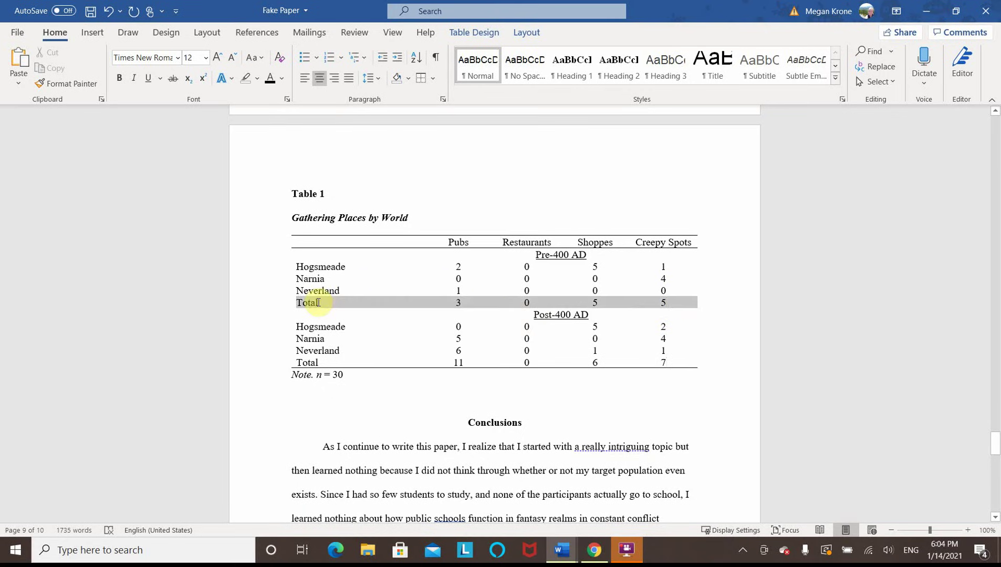
pyautogui.click(433, 79)
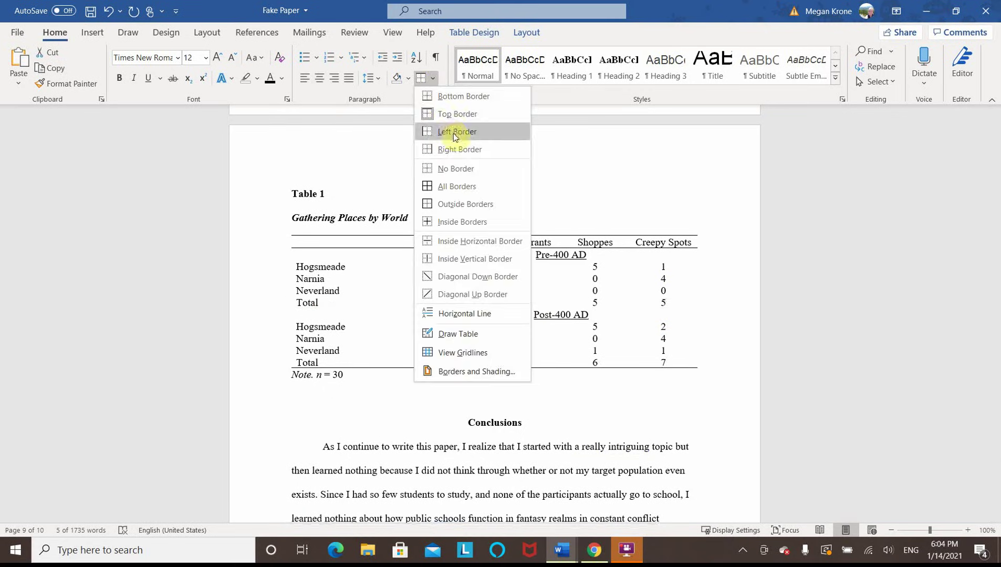
pyautogui.click(455, 114)
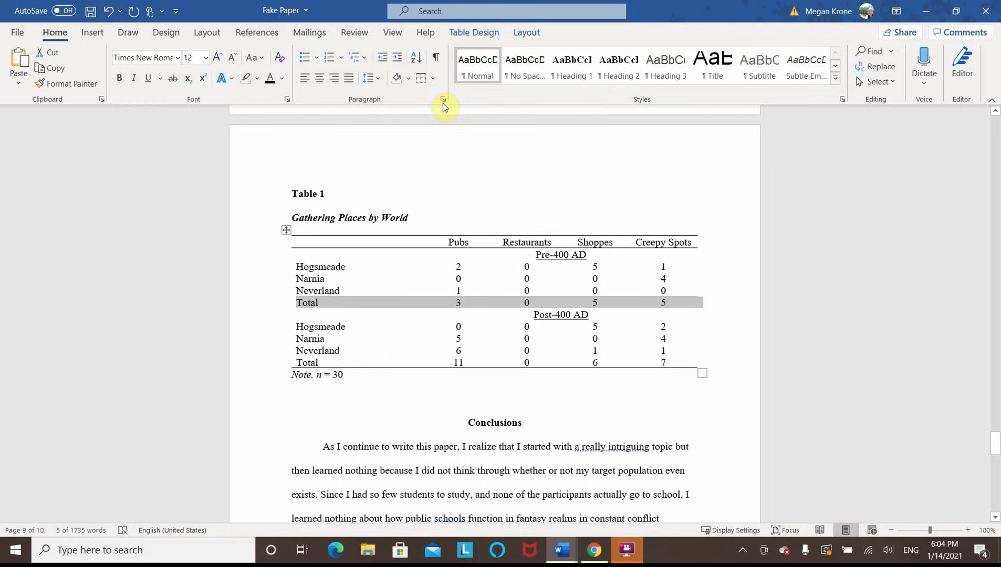
pyautogui.click(433, 79)
pyautogui.click(432, 78)
pyautogui.click(433, 79)
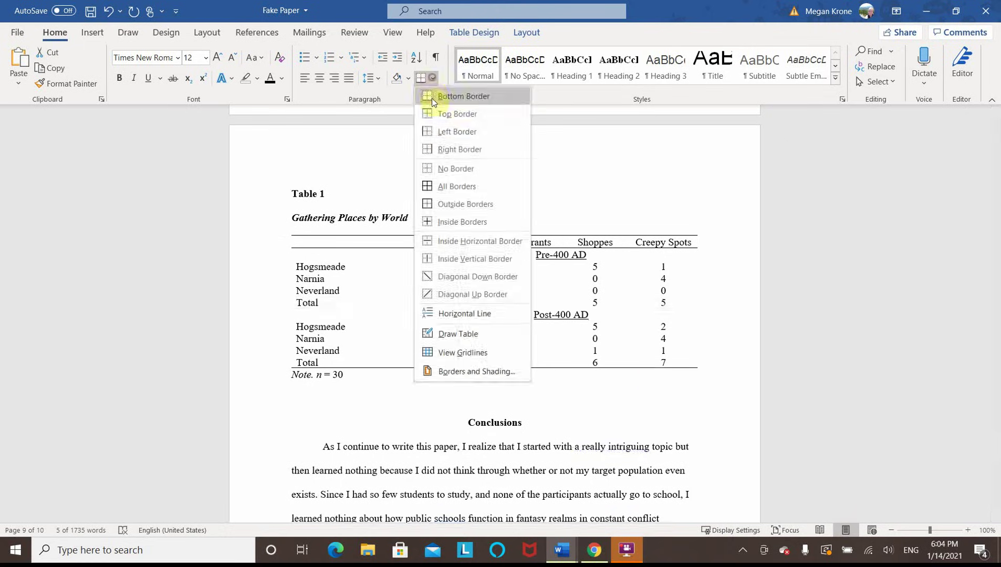
pyautogui.click(455, 113)
pyautogui.click(648, 349)
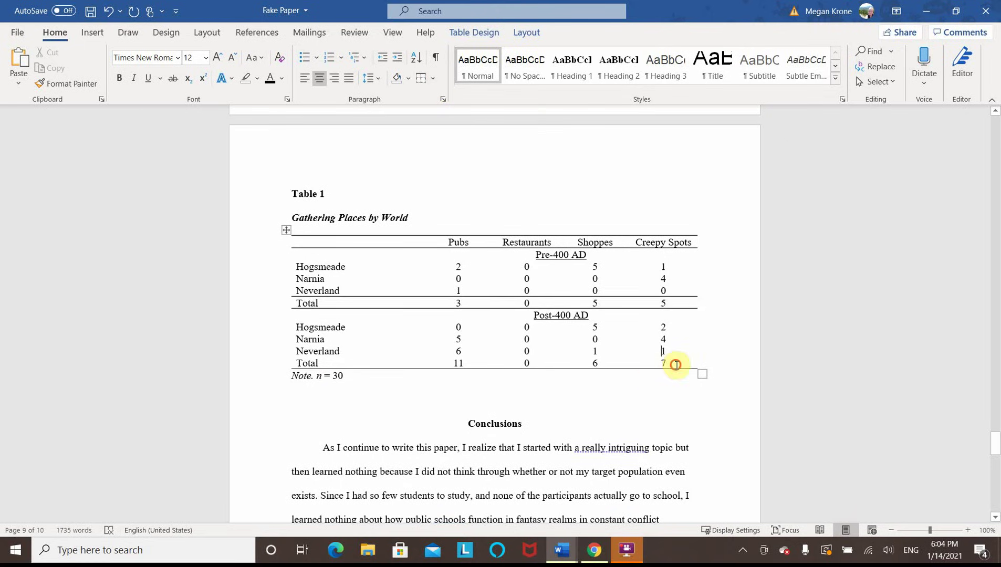
# Add a top rule to the Post-400 AD Total row
pyautogui.moveTo(673, 367); pyautogui.dragTo(291, 364)
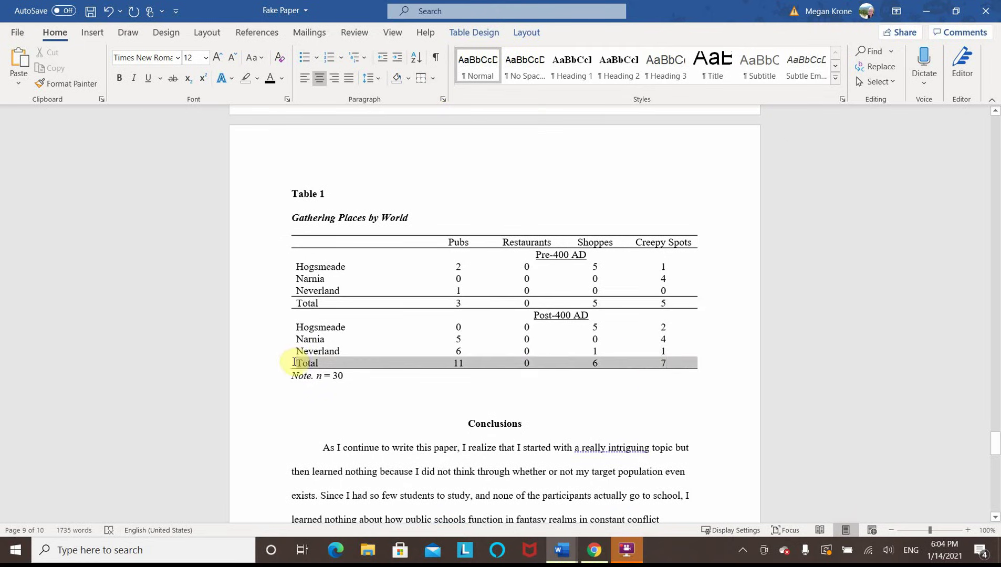
pyautogui.click(420, 77)
pyautogui.click(459, 496)
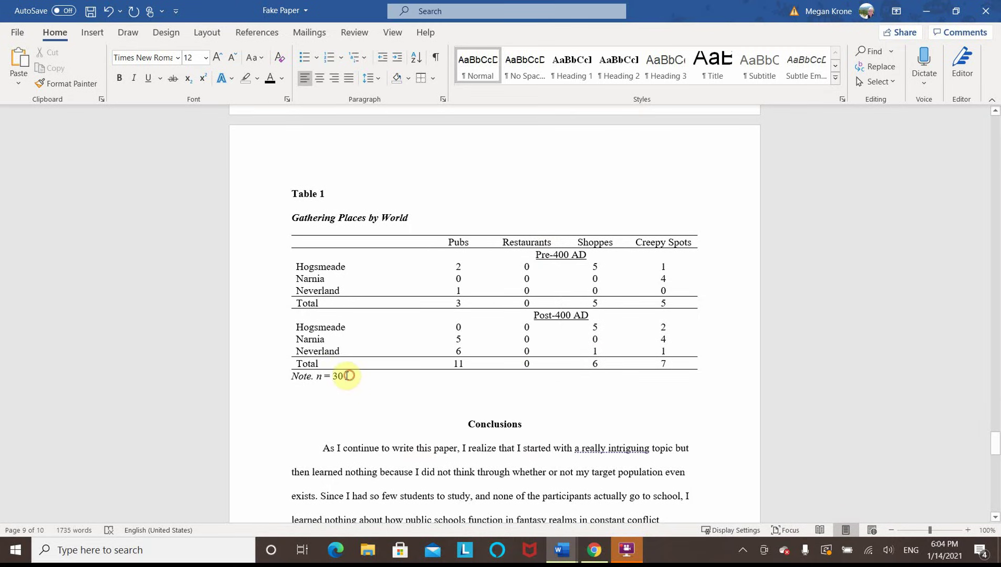
pyautogui.click(324, 397)
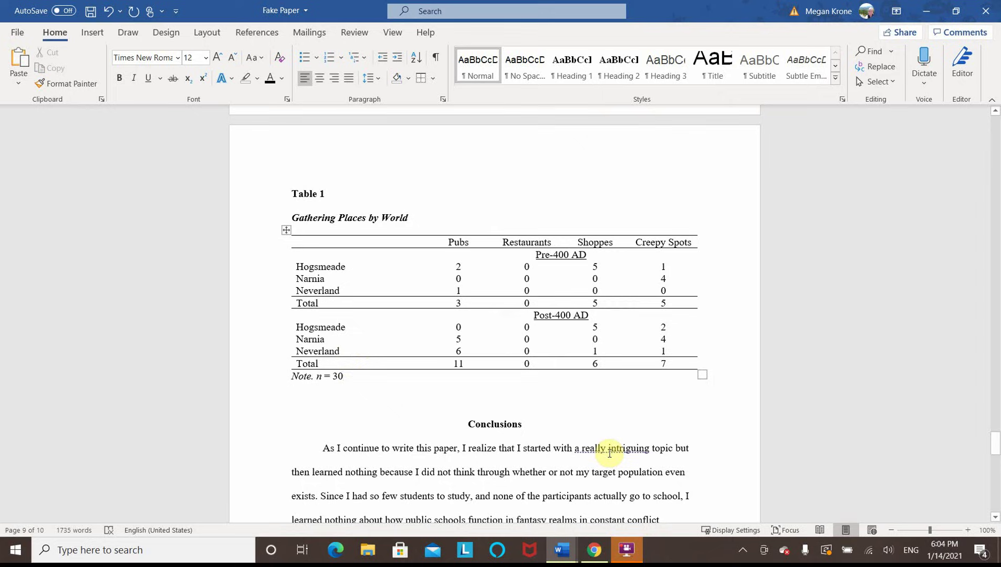
pyautogui.click(635, 556)
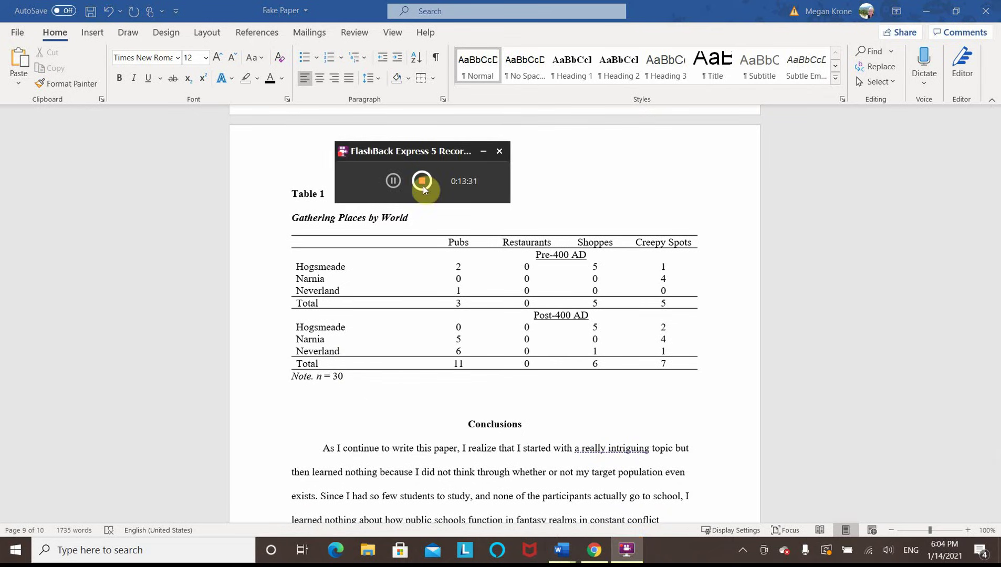